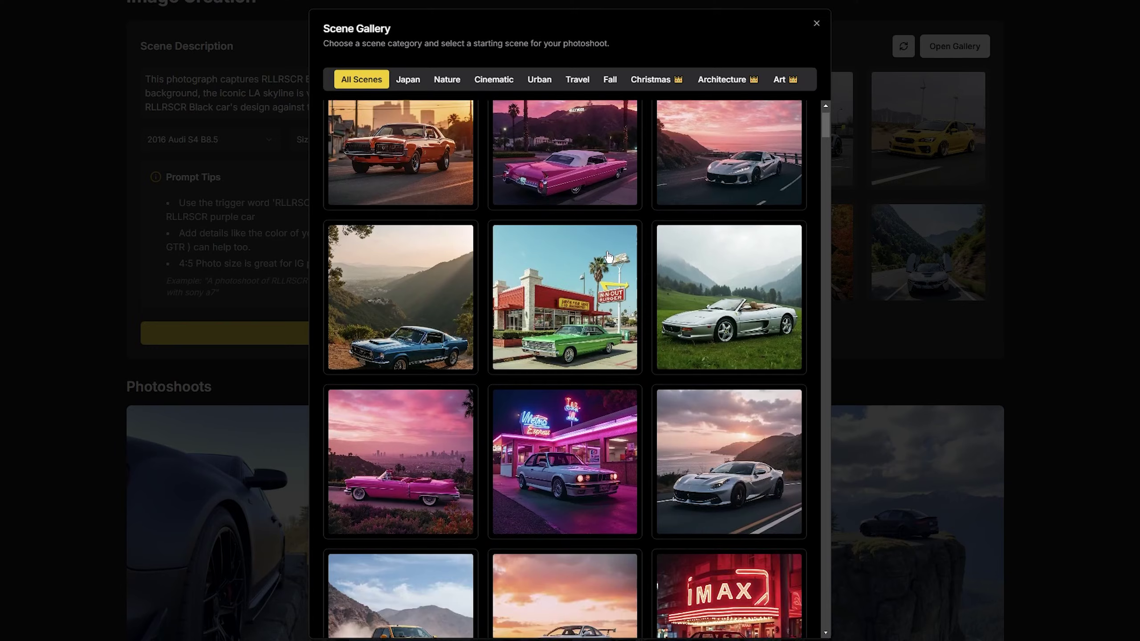
# Step: Leave the Scene Gallery for the Garage and browse its grid of black-Audi photoshoots
pyautogui.scroll(2, 609, 257)
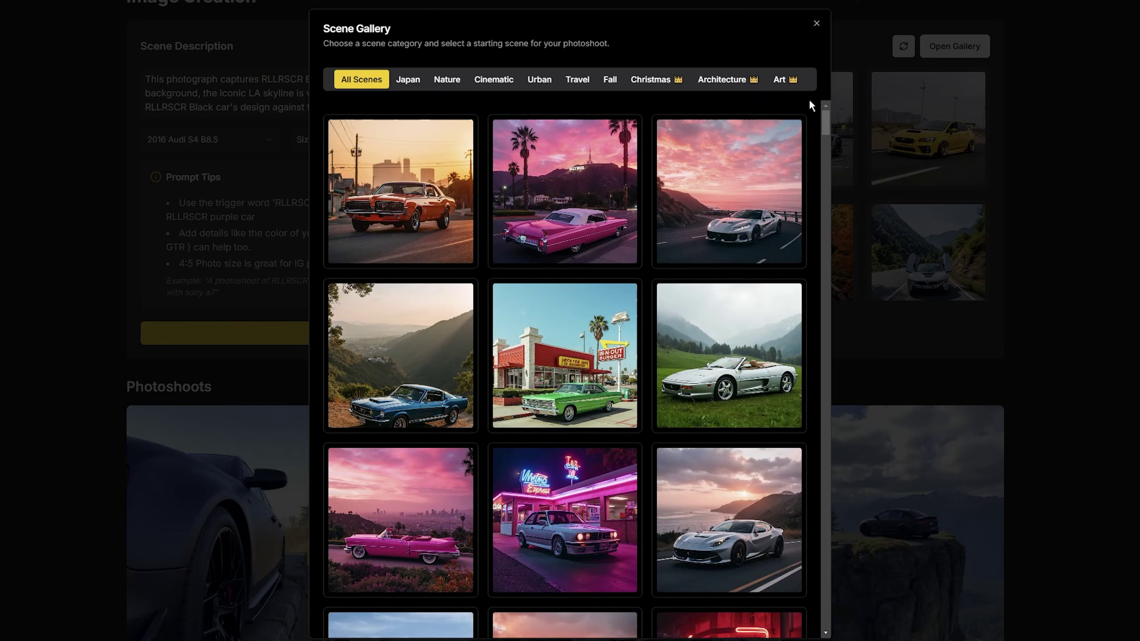
pyautogui.moveTo(827, 120); pyautogui.dragTo(816, 249)
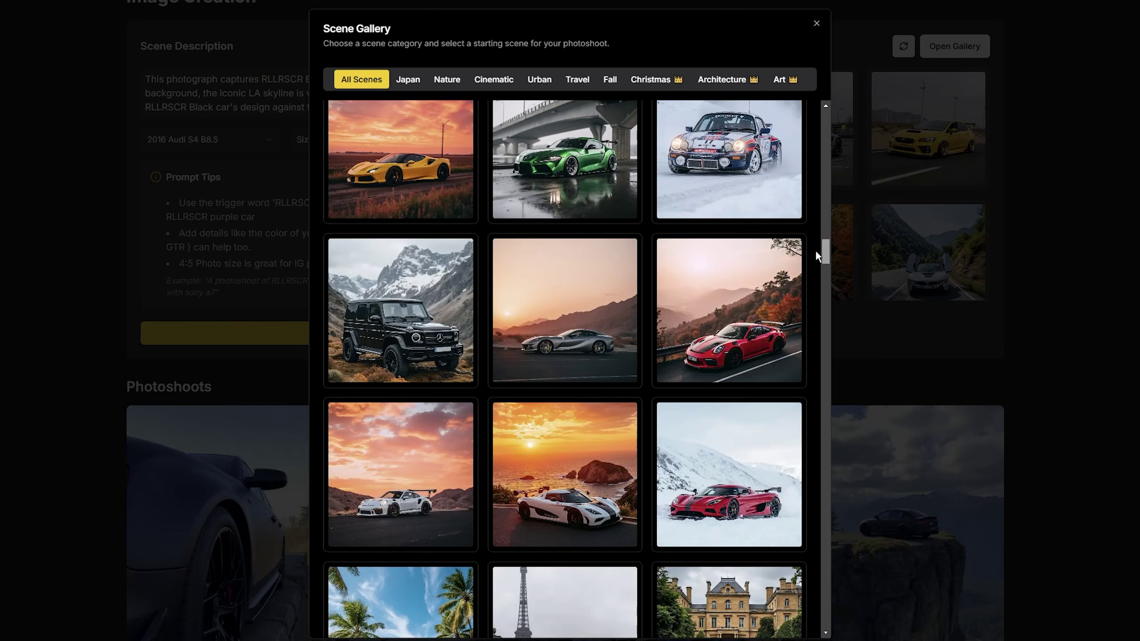
pyautogui.scroll(-5, 722, 308)
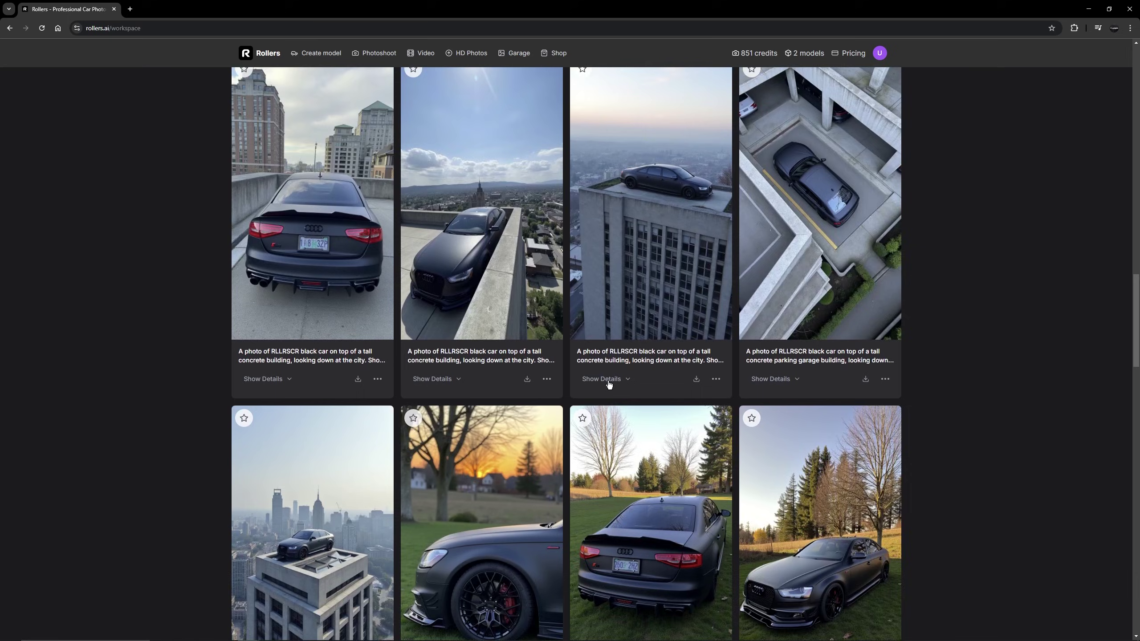
# Step: Scroll the Garage grid and preview the house driveway photo of the Audi enlarged
pyautogui.scroll(-5, 615, 382)
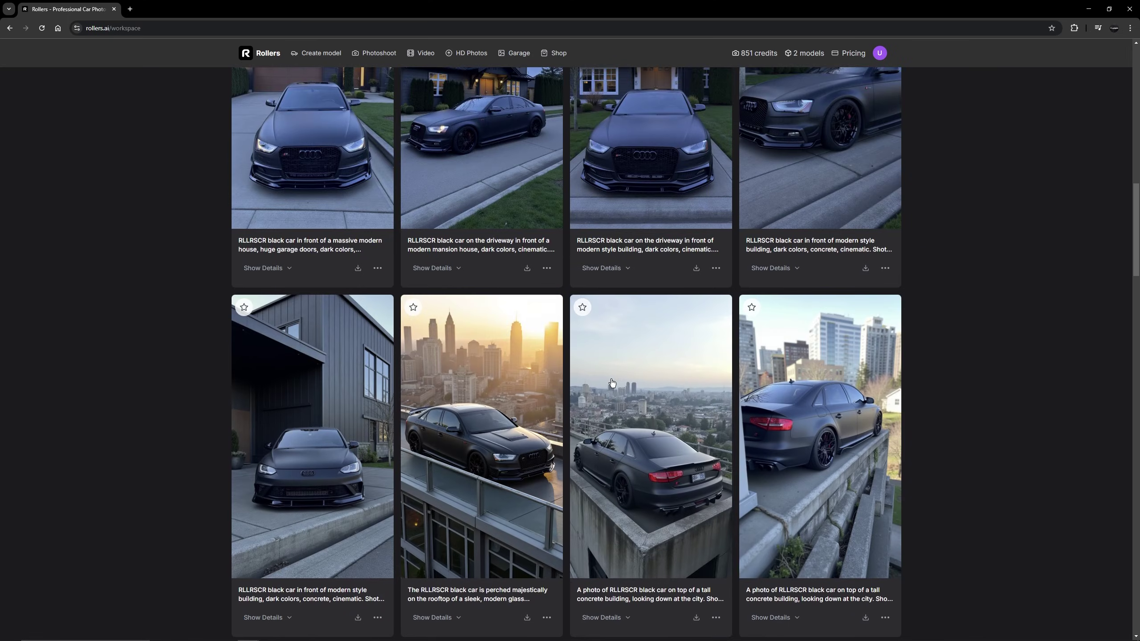
pyautogui.scroll(10, 621, 384)
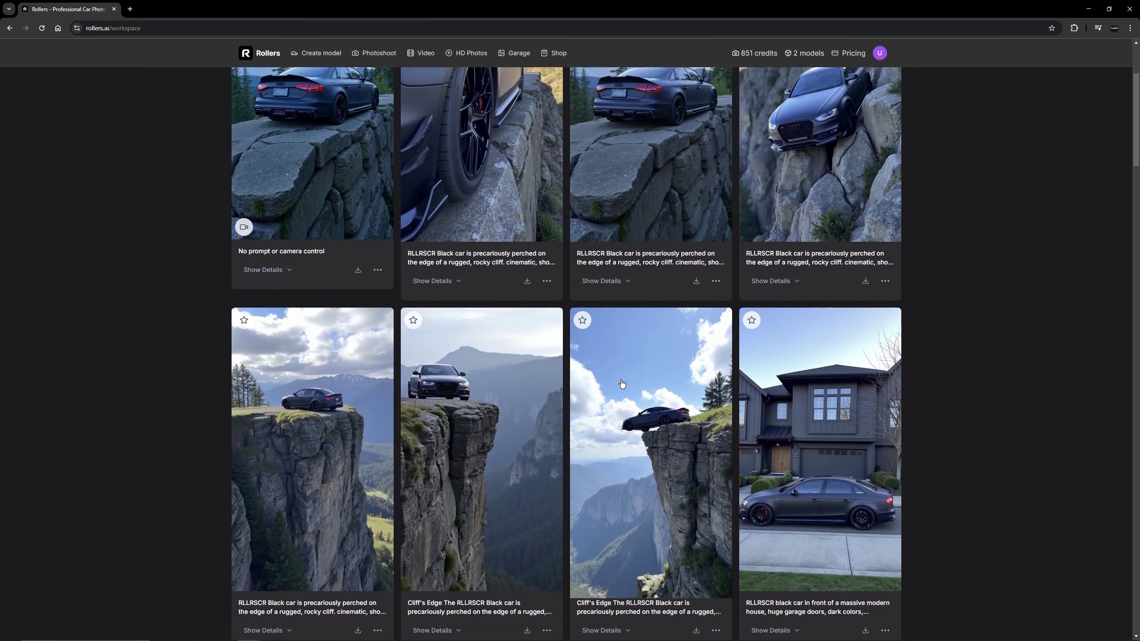
pyautogui.scroll(2, 622, 383)
pyautogui.scroll(-8, 689, 359)
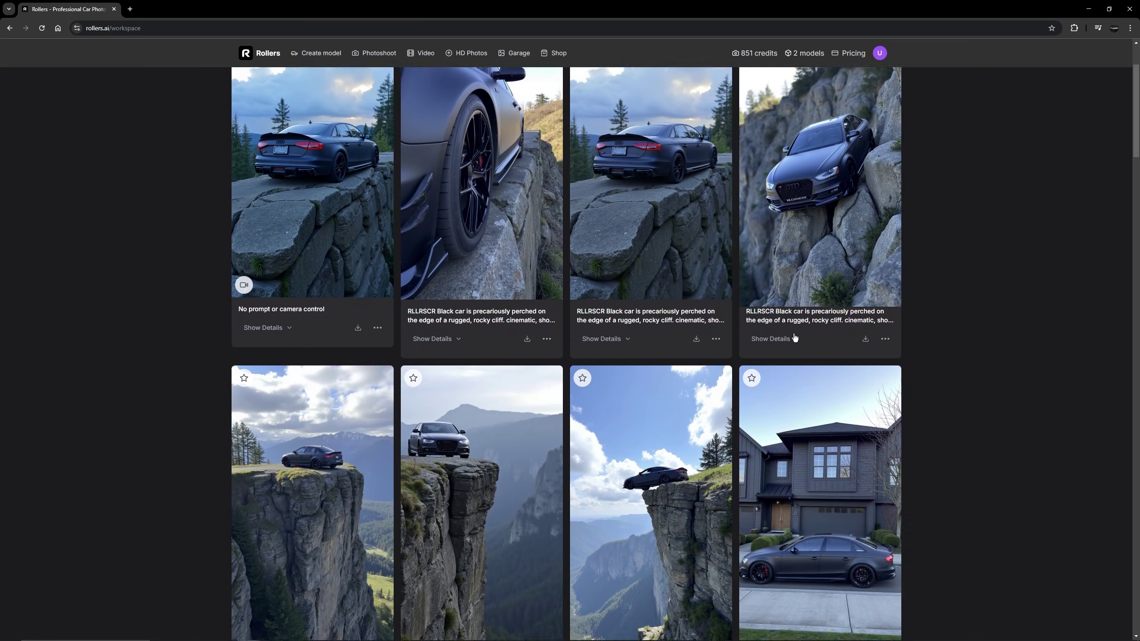
pyautogui.scroll(-7, 688, 359)
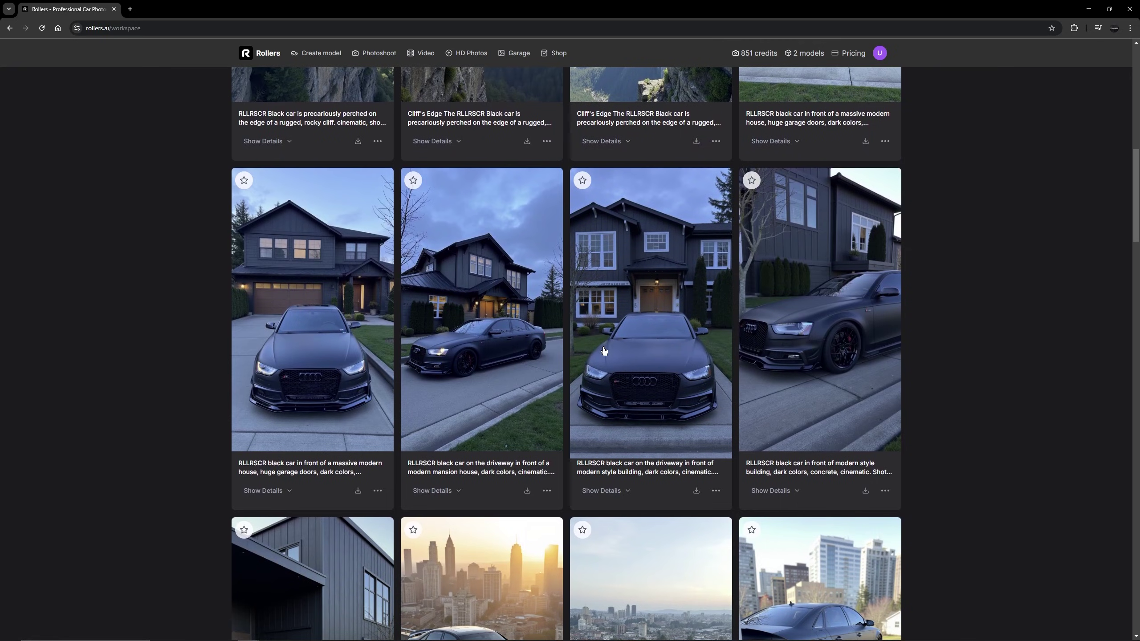
pyautogui.click(532, 329)
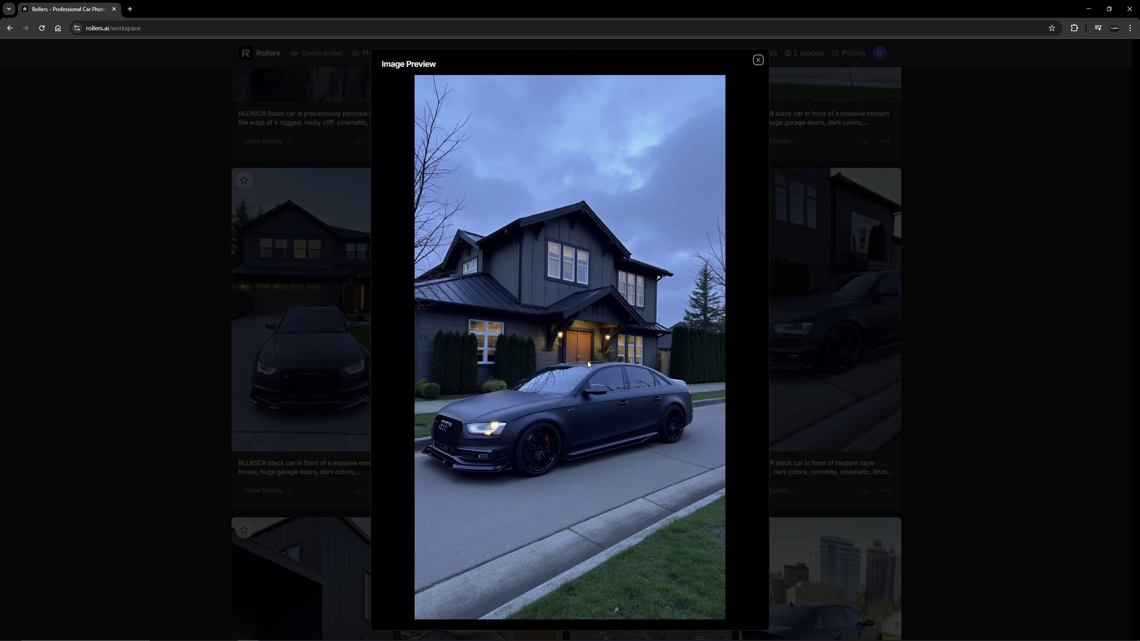
pyautogui.click(816, 382)
pyautogui.click(557, 359)
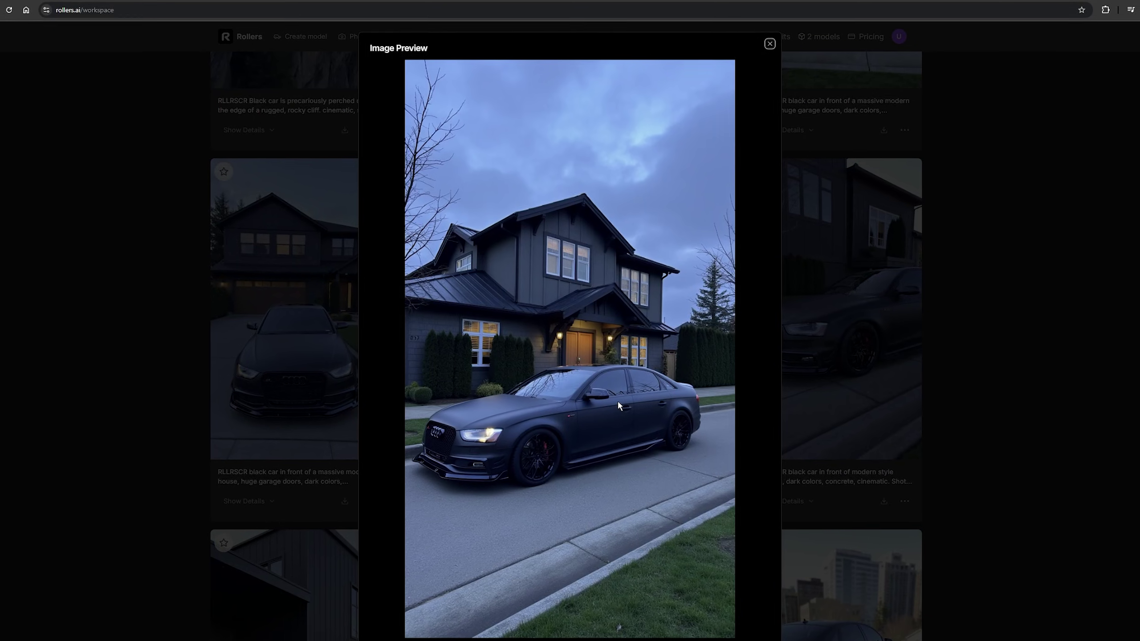
pyautogui.click(853, 407)
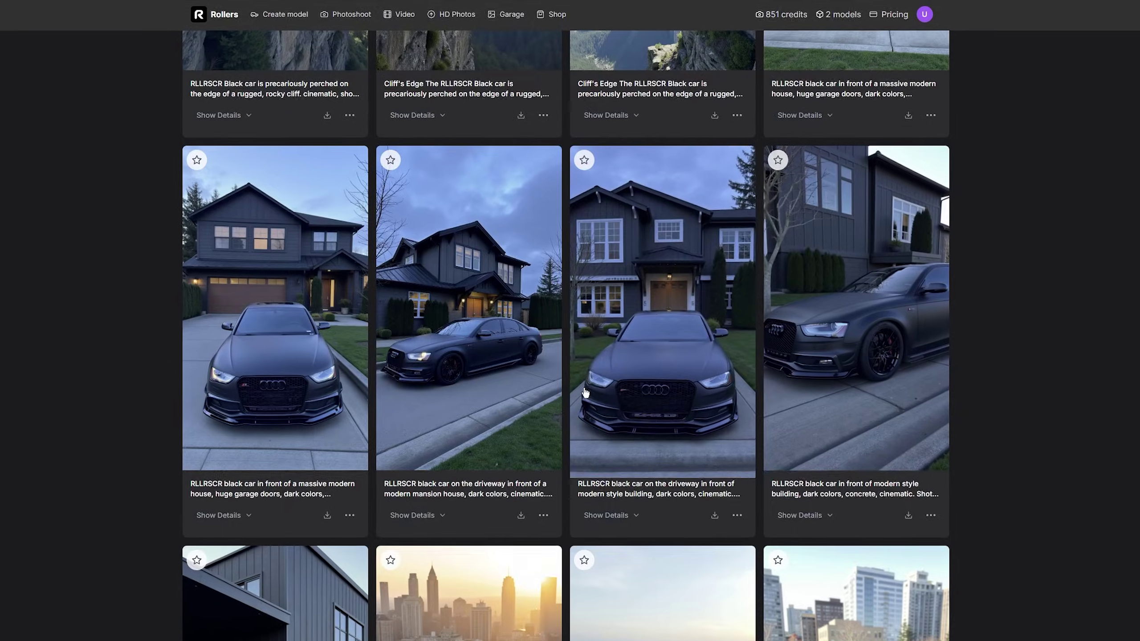
# Step: Preview the car-on-grass photo, then return to the Rollers home page
pyautogui.scroll(-5, 519, 384)
pyautogui.click(555, 439)
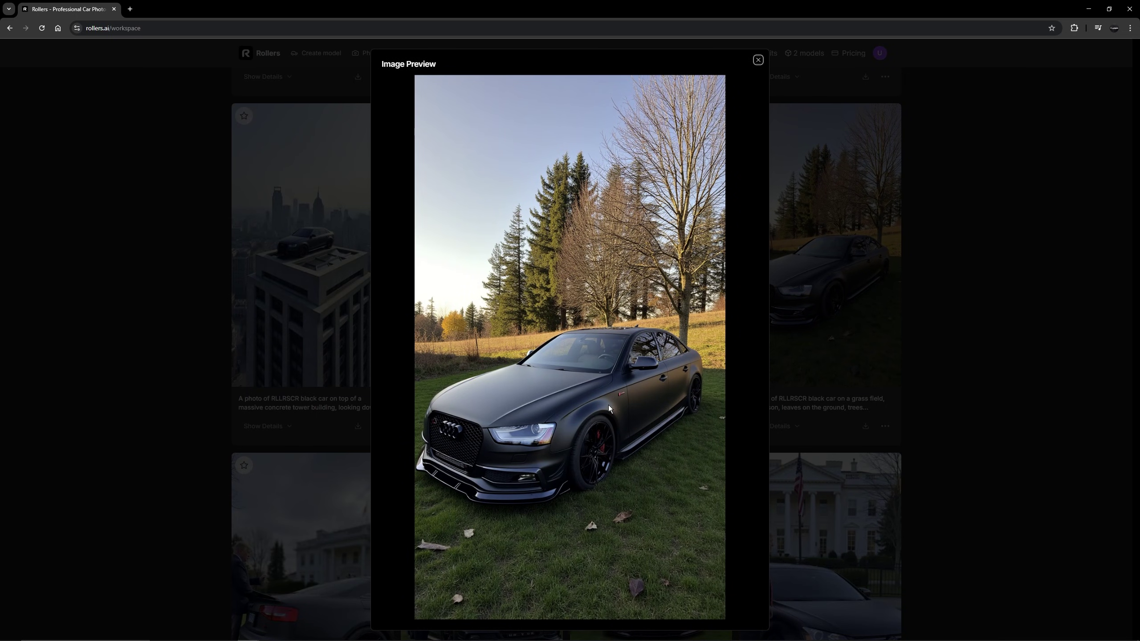
pyautogui.press('Escape')
pyautogui.scroll(-12, 606, 421)
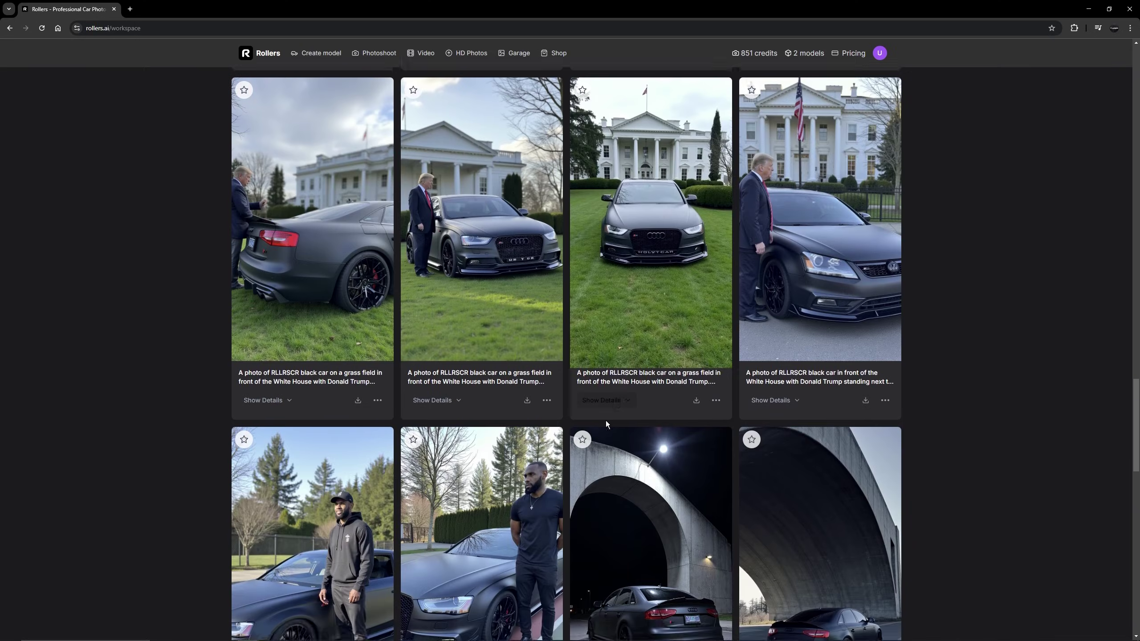
pyautogui.scroll(8, 633, 432)
pyautogui.scroll(20, 633, 432)
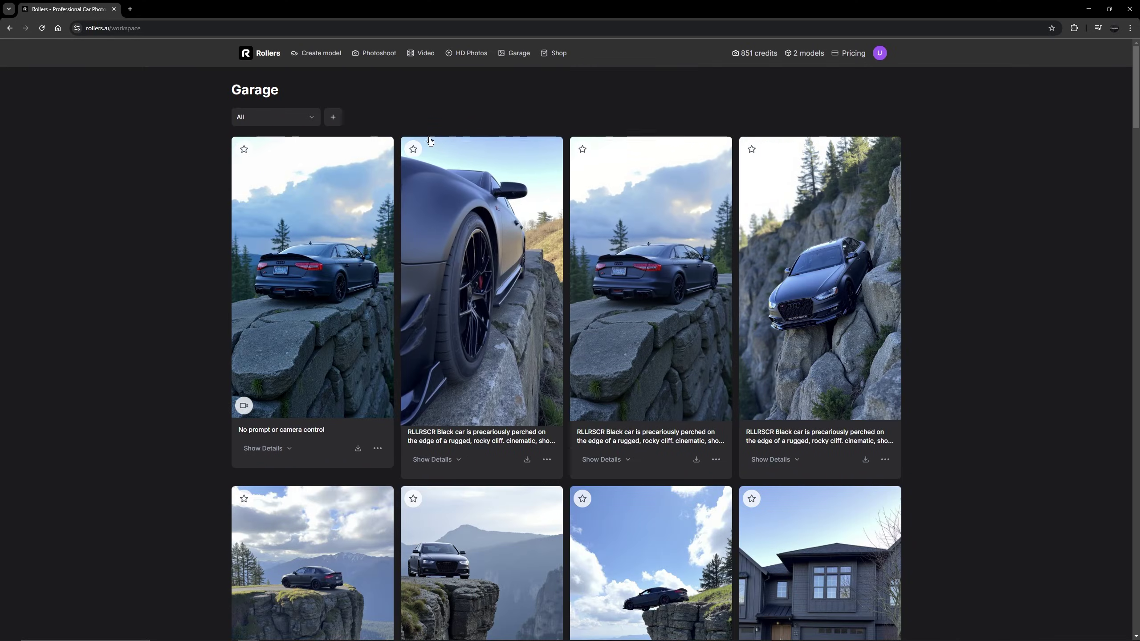
pyautogui.click(260, 57)
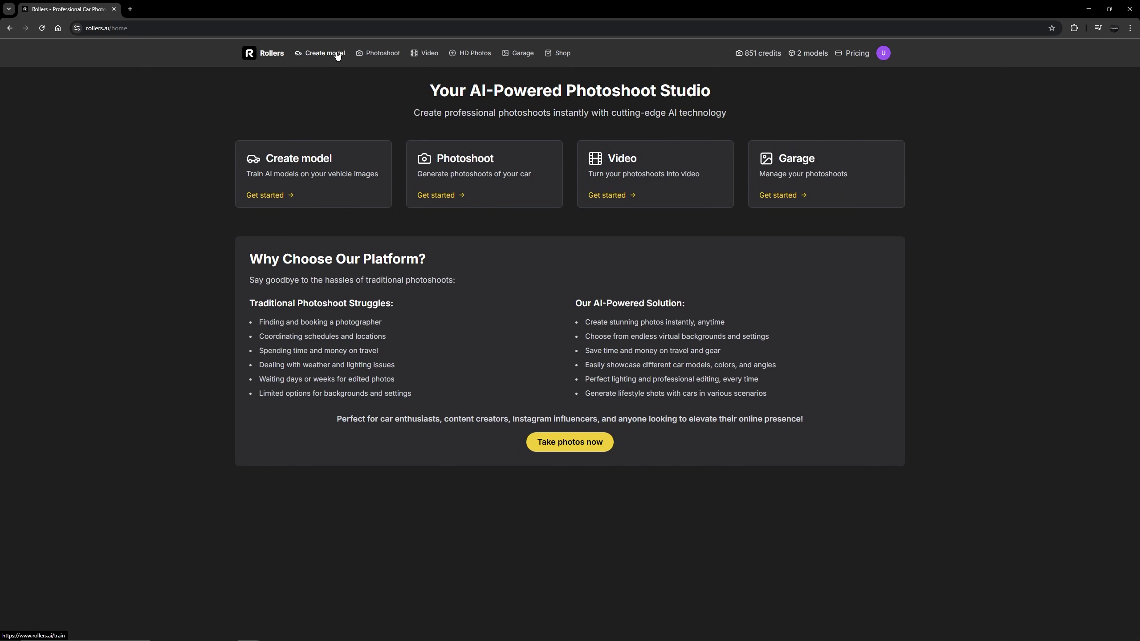
# Step: Go to the Model Training page via Create model in the navigation bar
pyautogui.click(377, 52)
pyautogui.click(324, 54)
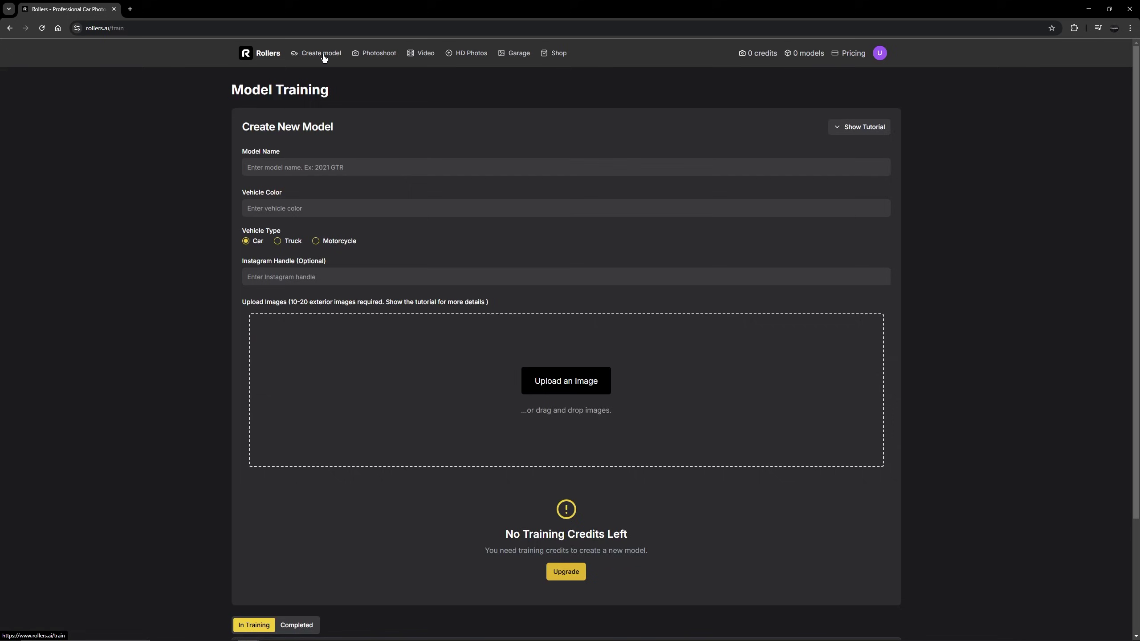
pyautogui.scroll(-1, 305, 238)
pyautogui.scroll(1, 299, 231)
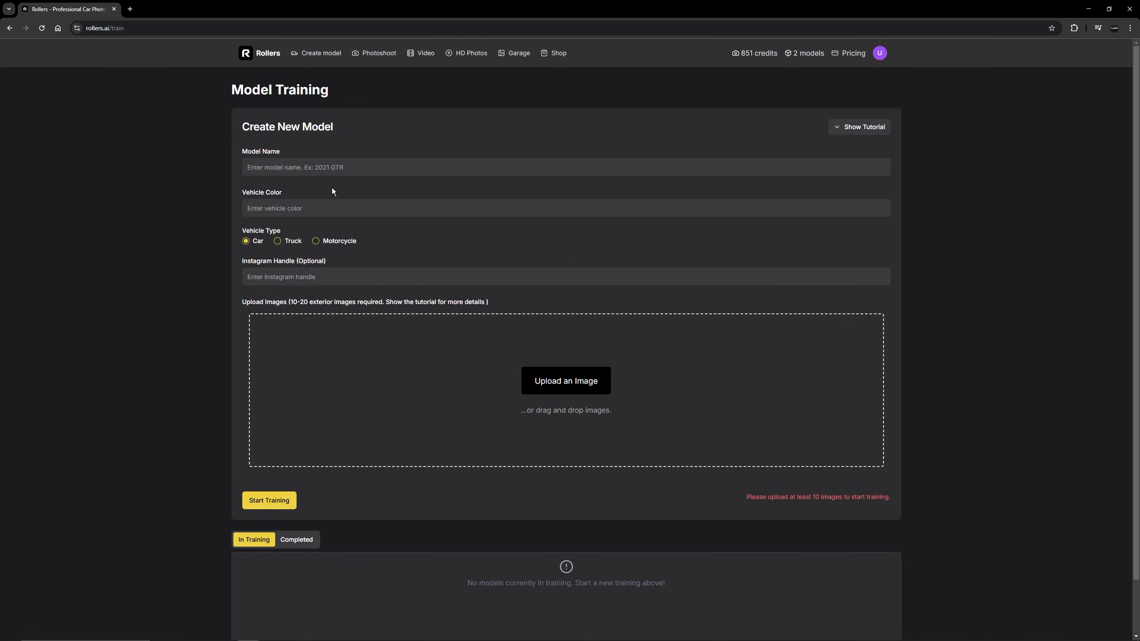
pyautogui.click(134, 29)
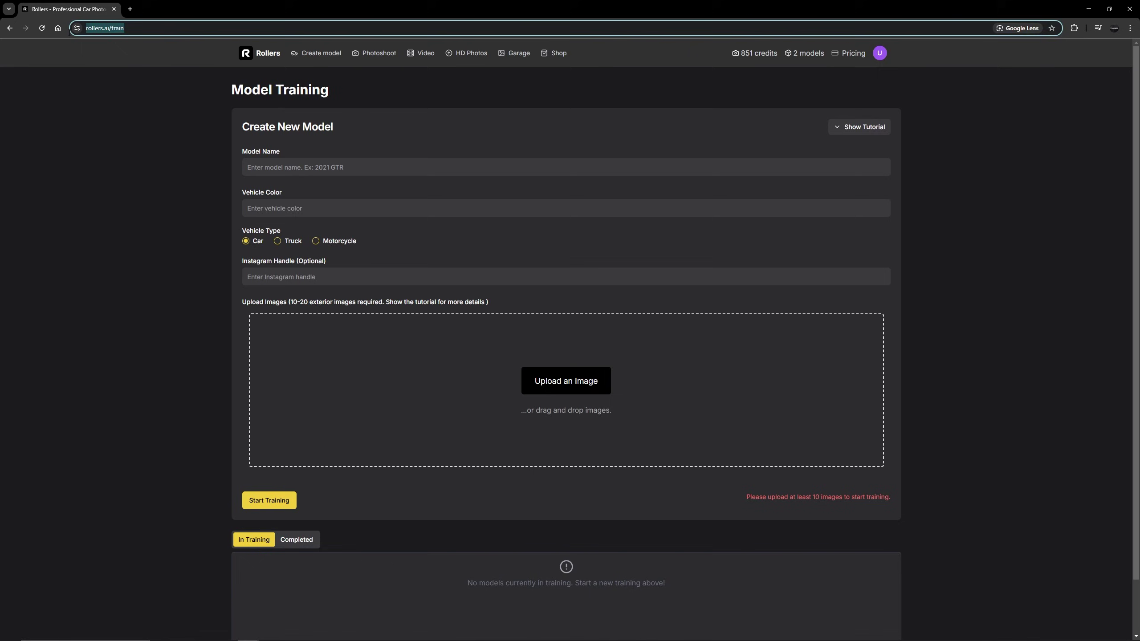
pyautogui.click(103, 50)
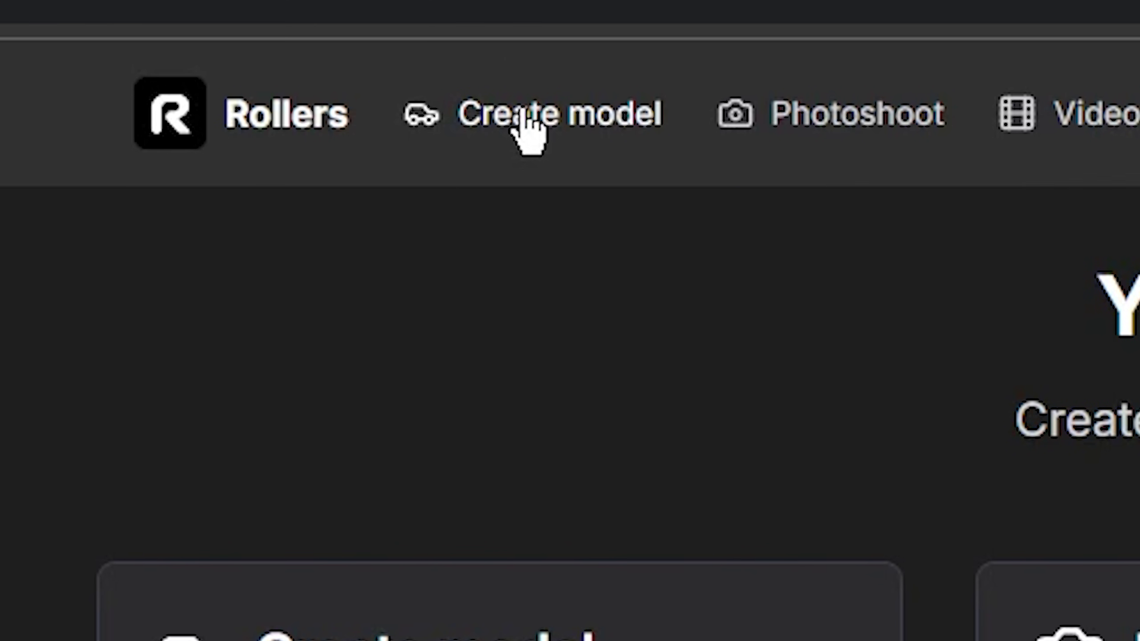
pyautogui.click(525, 118)
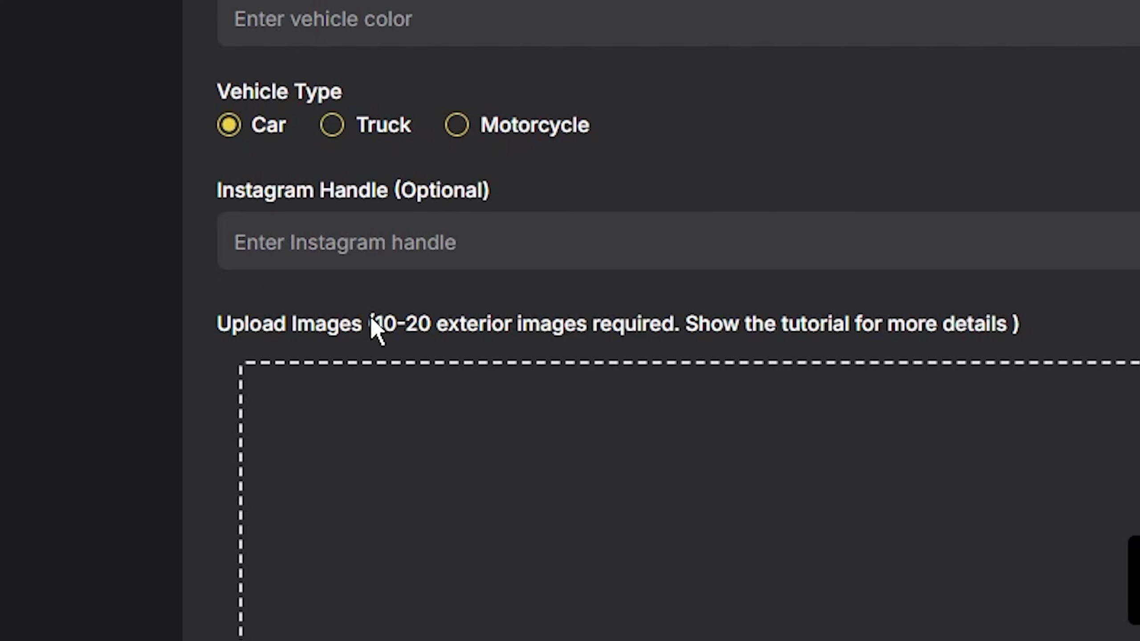
# Step: Read the upload requirement note calling for 10-20 exterior images of the car
pyautogui.moveTo(352, 324); pyautogui.dragTo(435, 326)
pyautogui.click(415, 333)
pyautogui.moveTo(353, 324); pyautogui.dragTo(606, 338)
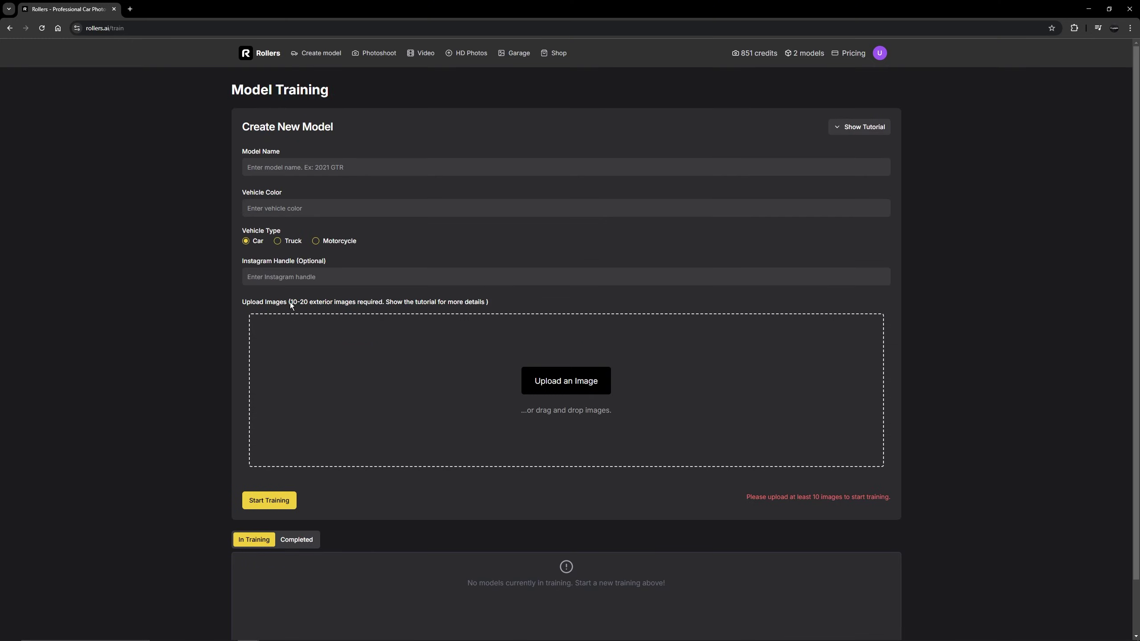
pyautogui.moveTo(376, 325); pyautogui.dragTo(734, 334)
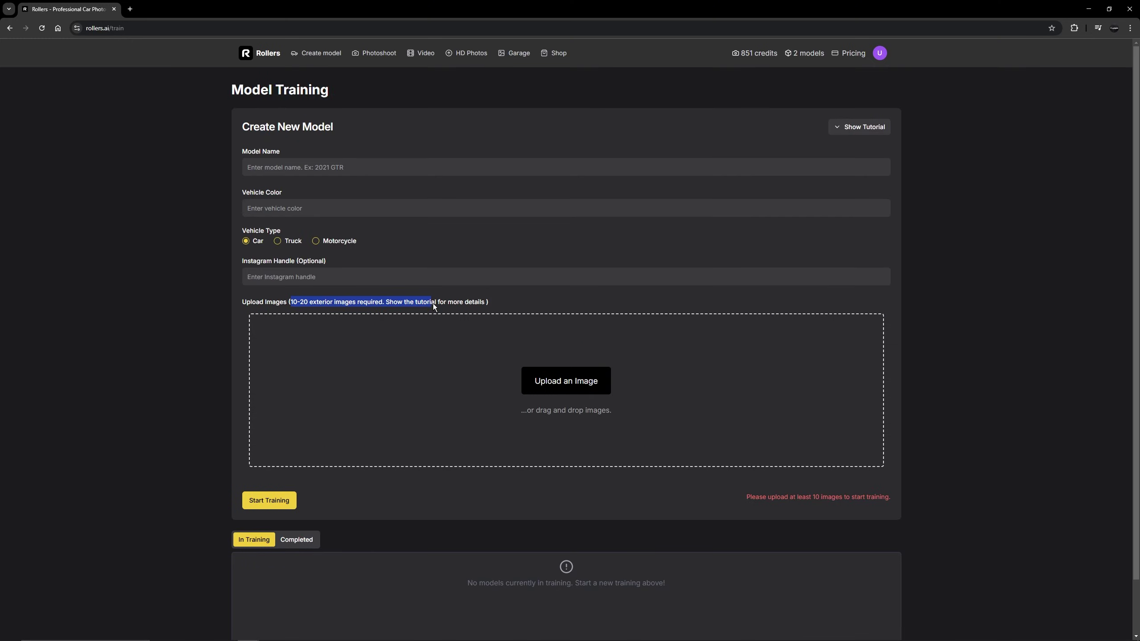
pyautogui.click(400, 301)
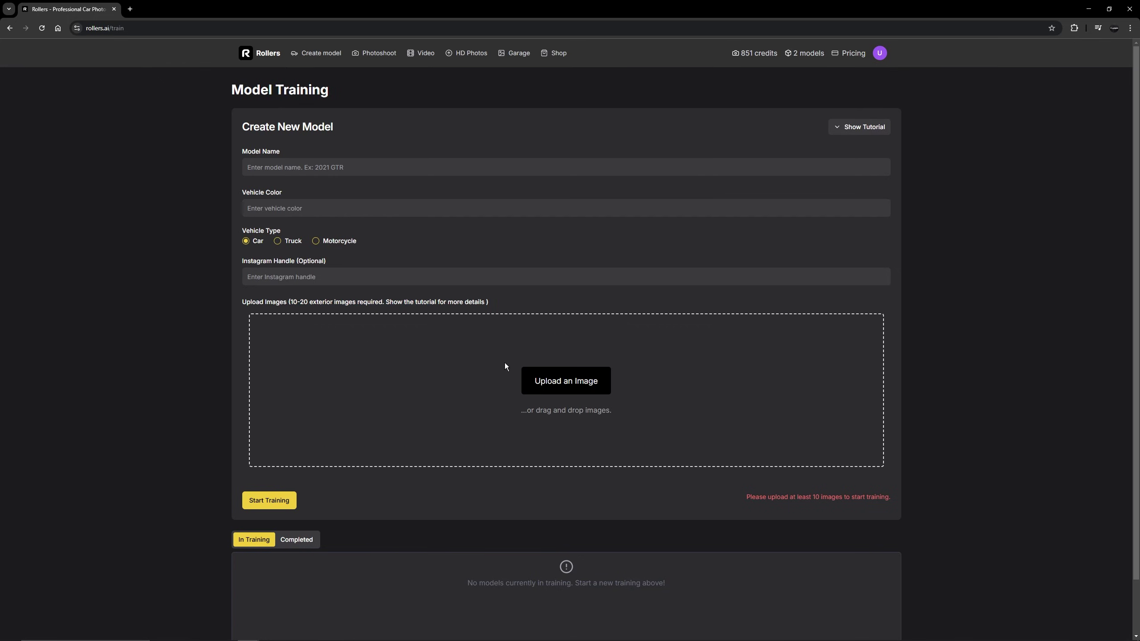
# Step: Name the model '2016 Audi S4 B8.5', set colour Black, and start training
pyautogui.click(286, 164)
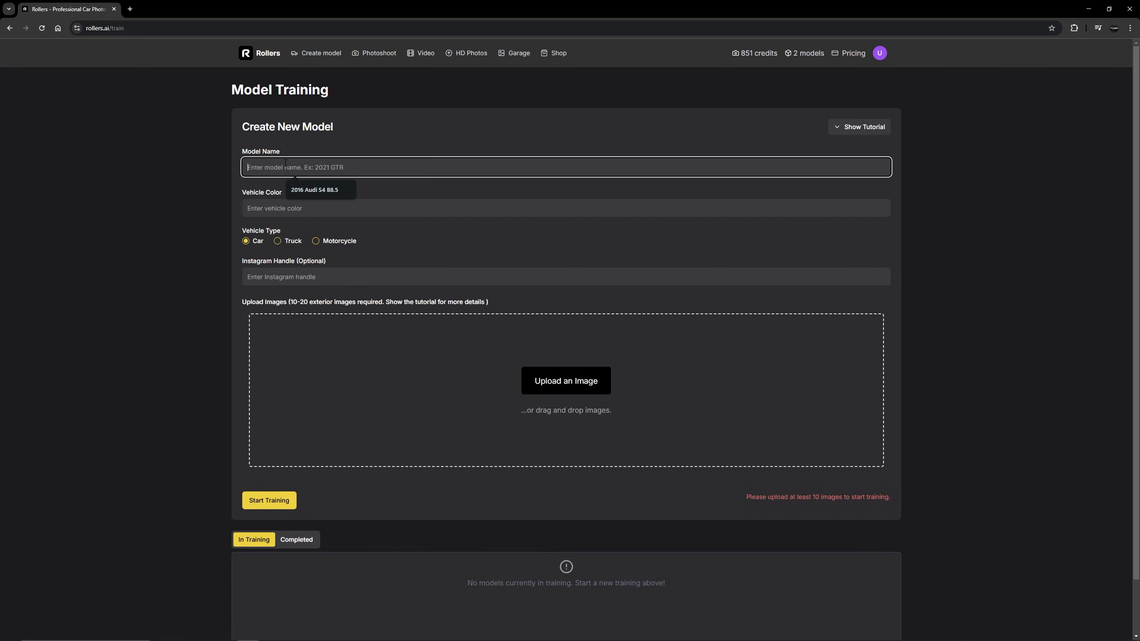
pyautogui.write('2016 Audi')
pyautogui.press('Down')
pyautogui.press('Return')
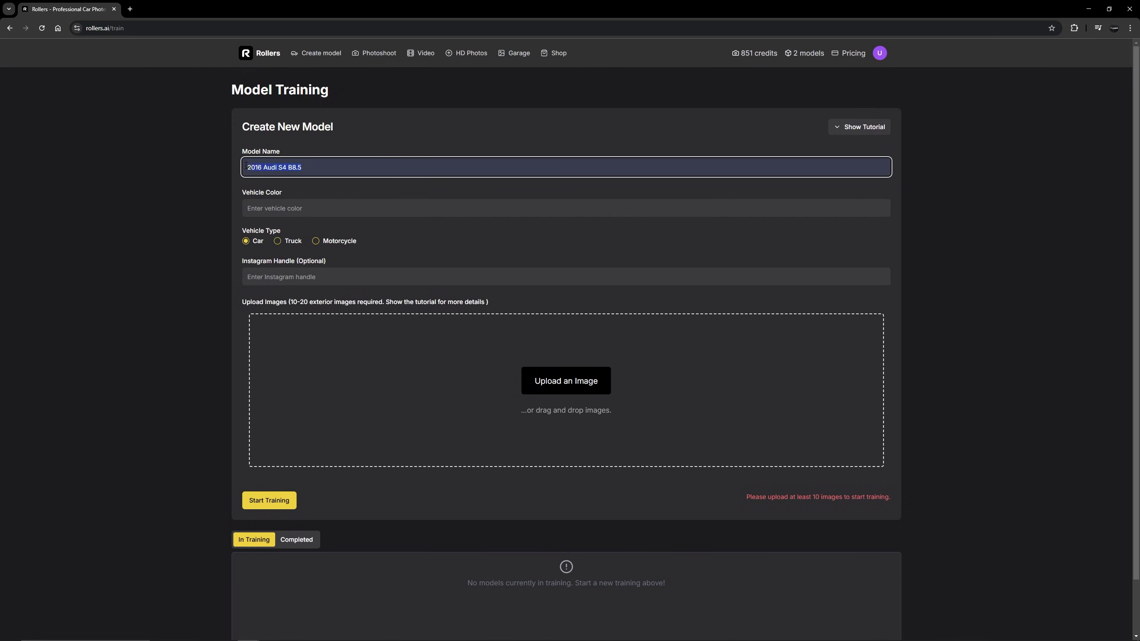
pyautogui.click(304, 209)
pyautogui.click(297, 231)
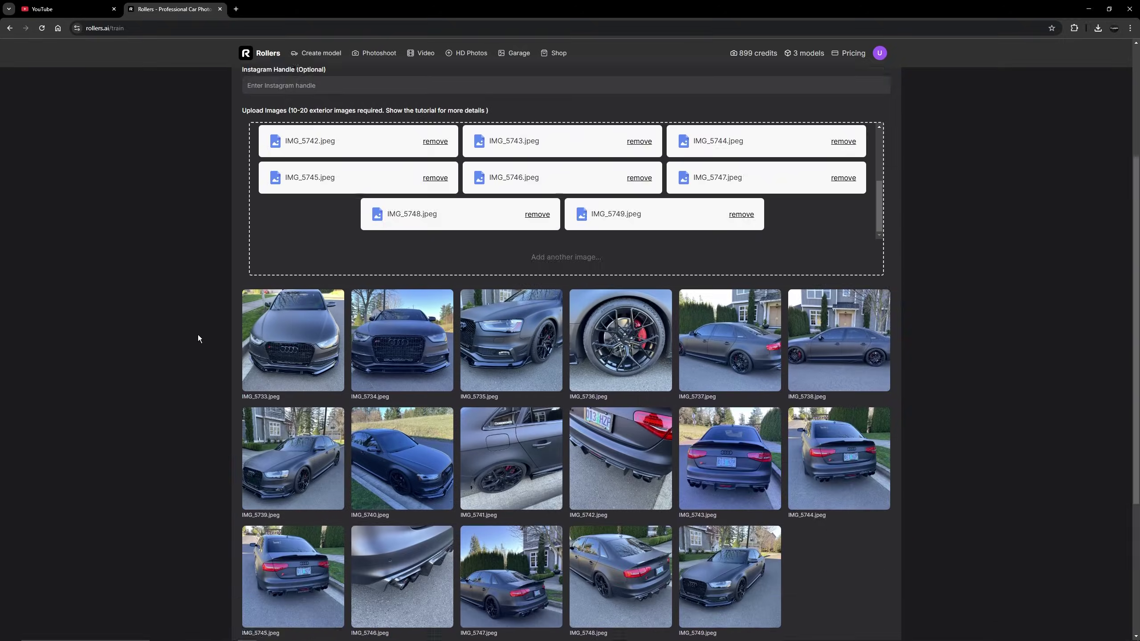
pyautogui.scroll(-5, 199, 346)
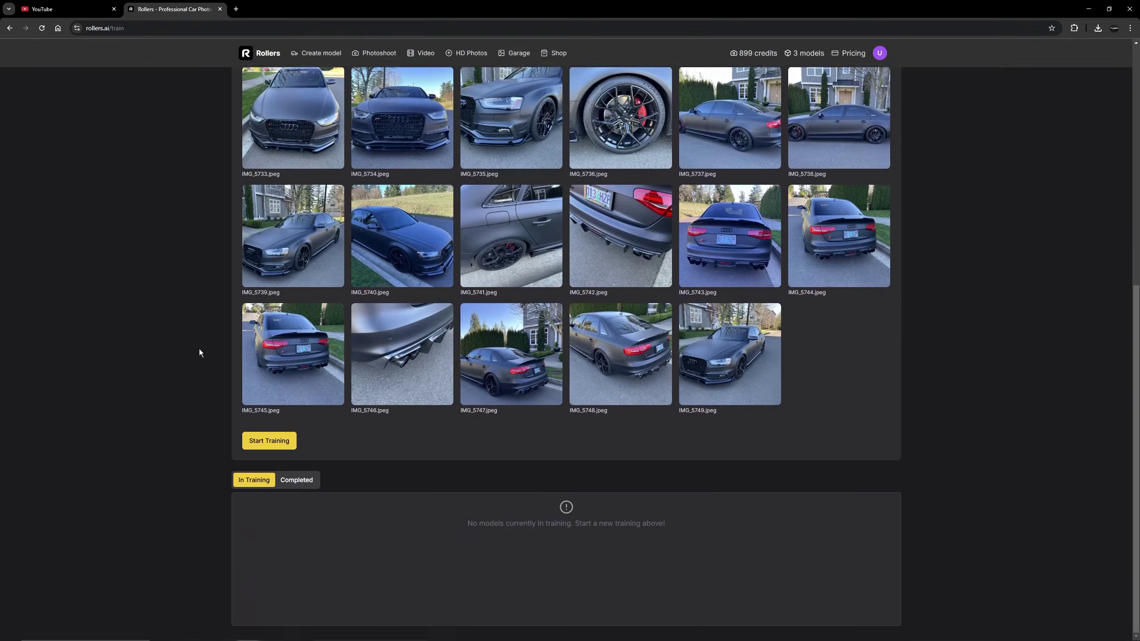
pyautogui.click(269, 440)
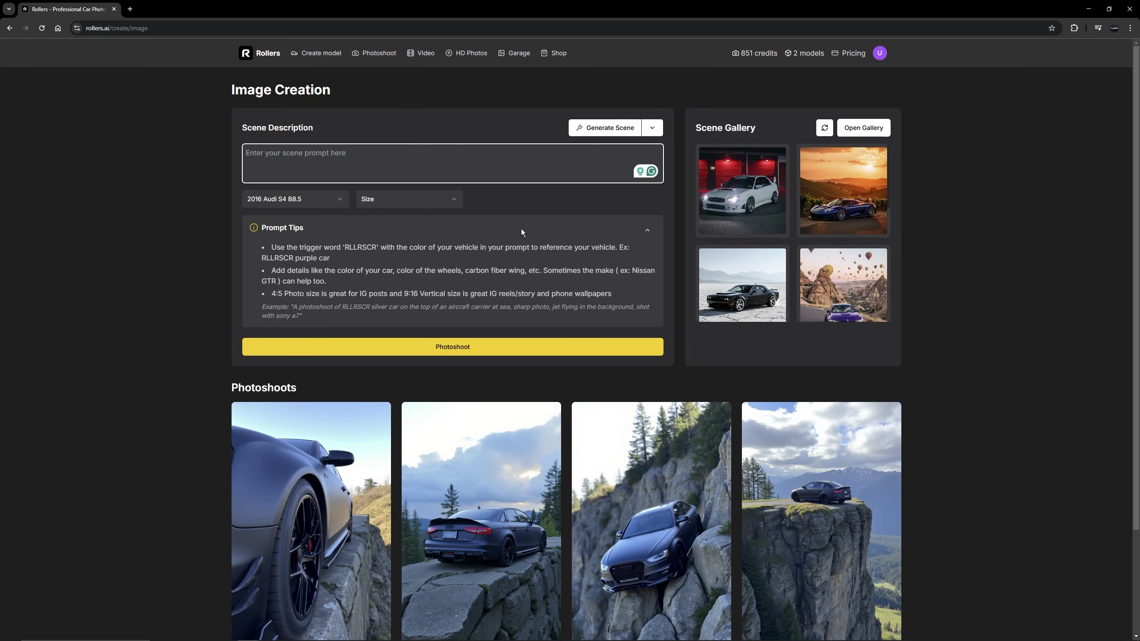
# Step: Read through the prompt tips on the Image Creation page
pyautogui.scroll(-3, 511, 233)
pyautogui.scroll(3, 581, 399)
pyautogui.moveTo(272, 247); pyautogui.dragTo(585, 309)
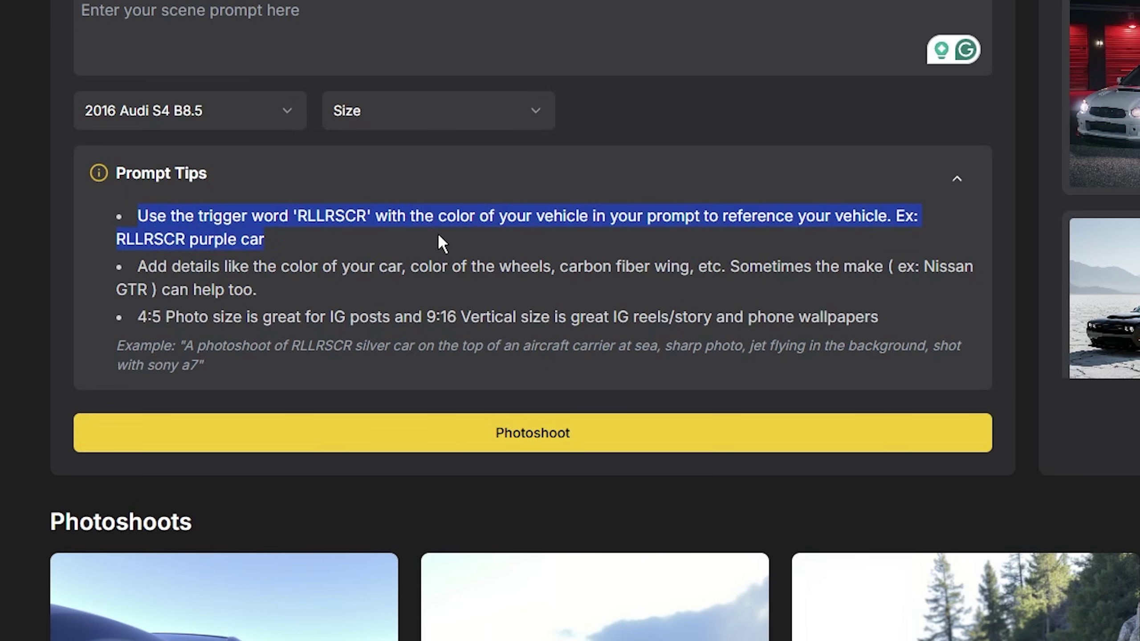
pyautogui.moveTo(821, 353); pyautogui.dragTo(250, 363)
pyautogui.click(253, 369)
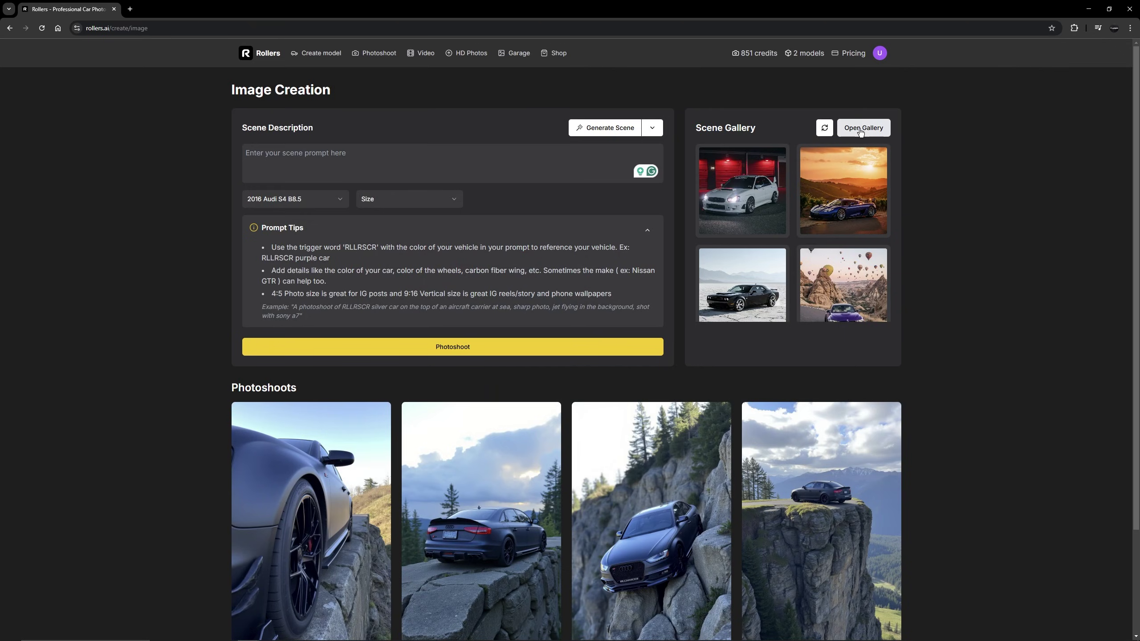
# Step: Open the Scene Gallery of starting scenes and browse the available scene thumbnails
pyautogui.click(861, 129)
pyautogui.scroll(-15, 592, 298)
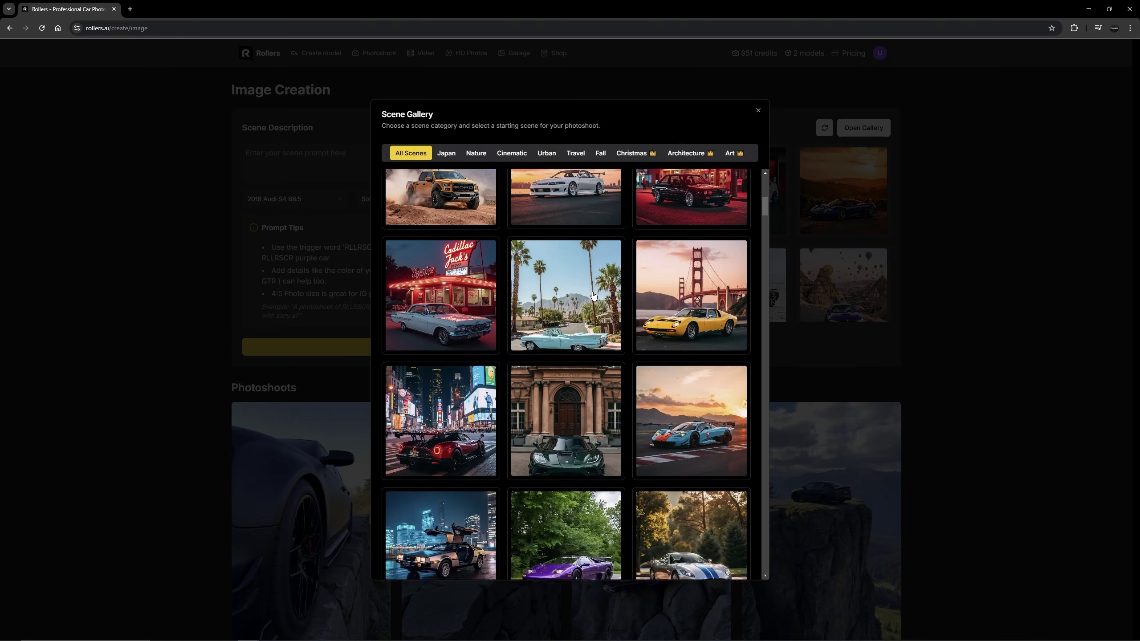
pyautogui.scroll(5, 590, 301)
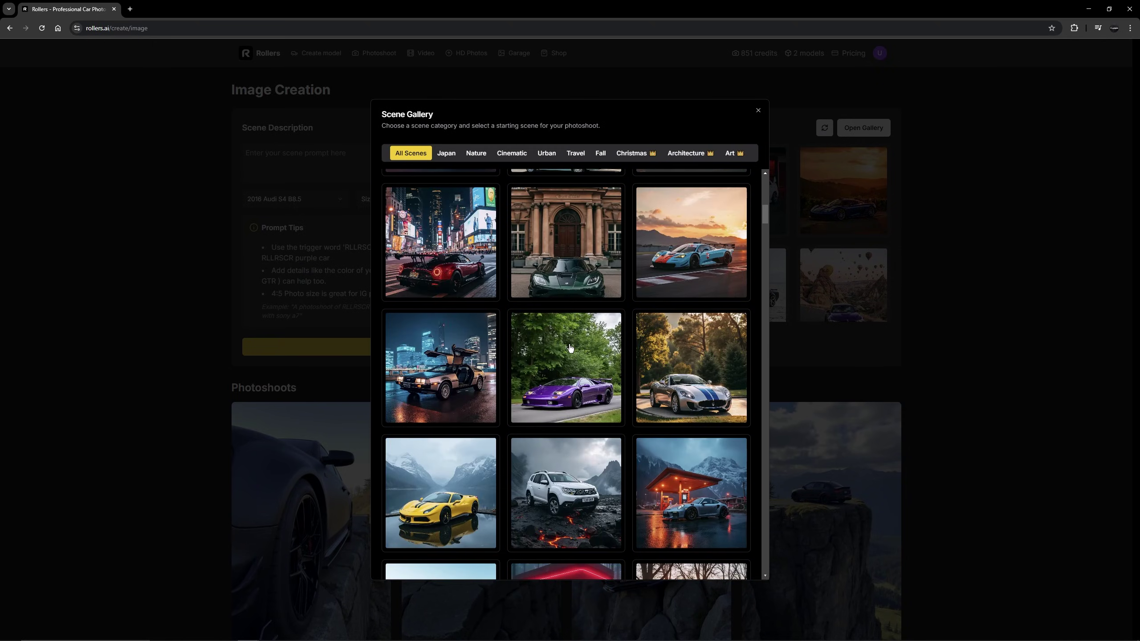
pyautogui.scroll(10, 586, 316)
pyautogui.scroll(-20, 602, 319)
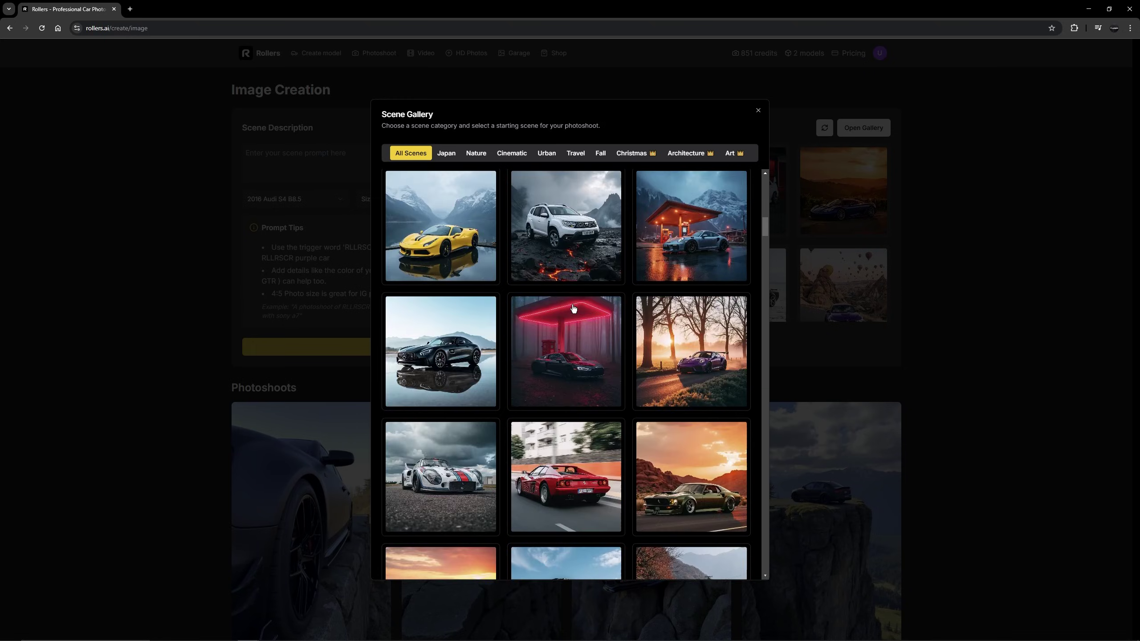
pyautogui.scroll(-15, 607, 320)
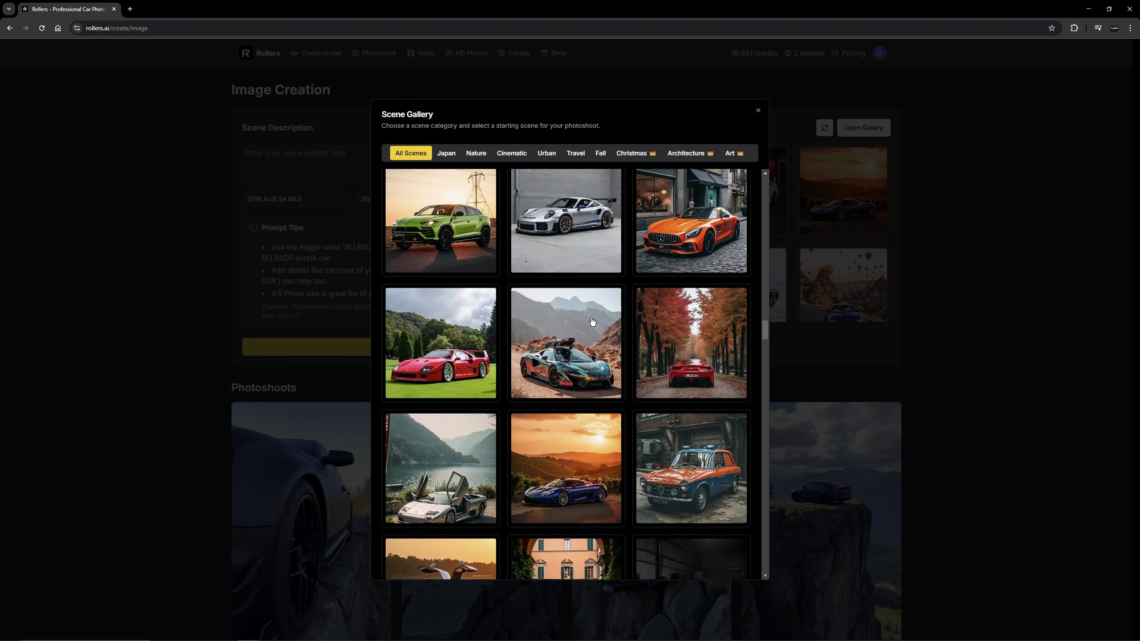
pyautogui.scroll(-15, 570, 322)
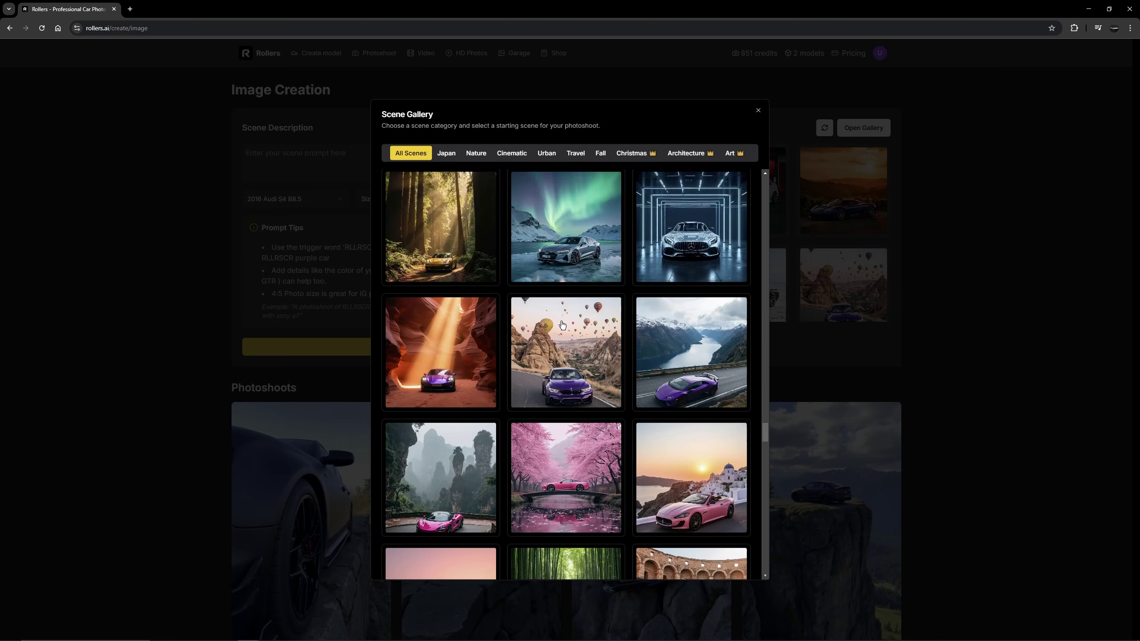
pyautogui.scroll(14, 561, 327)
pyautogui.scroll(-1, 571, 332)
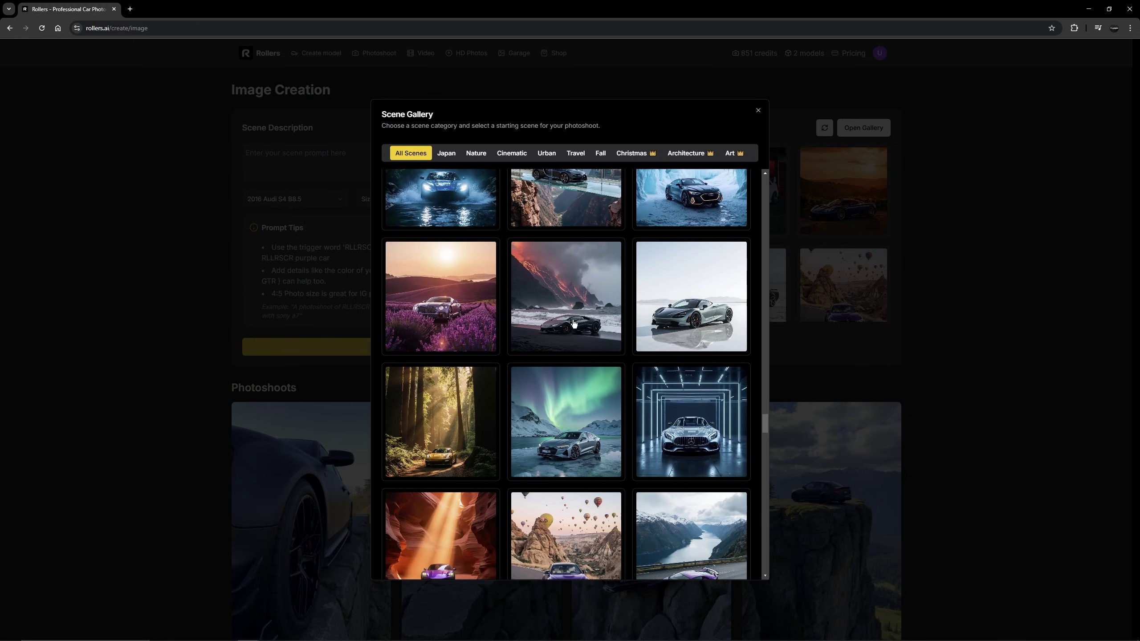
pyautogui.scroll(3, 574, 322)
pyautogui.scroll(-3, 577, 307)
# Step: Load the Volcanic Shore scene and review its description text
pyautogui.click(581, 307)
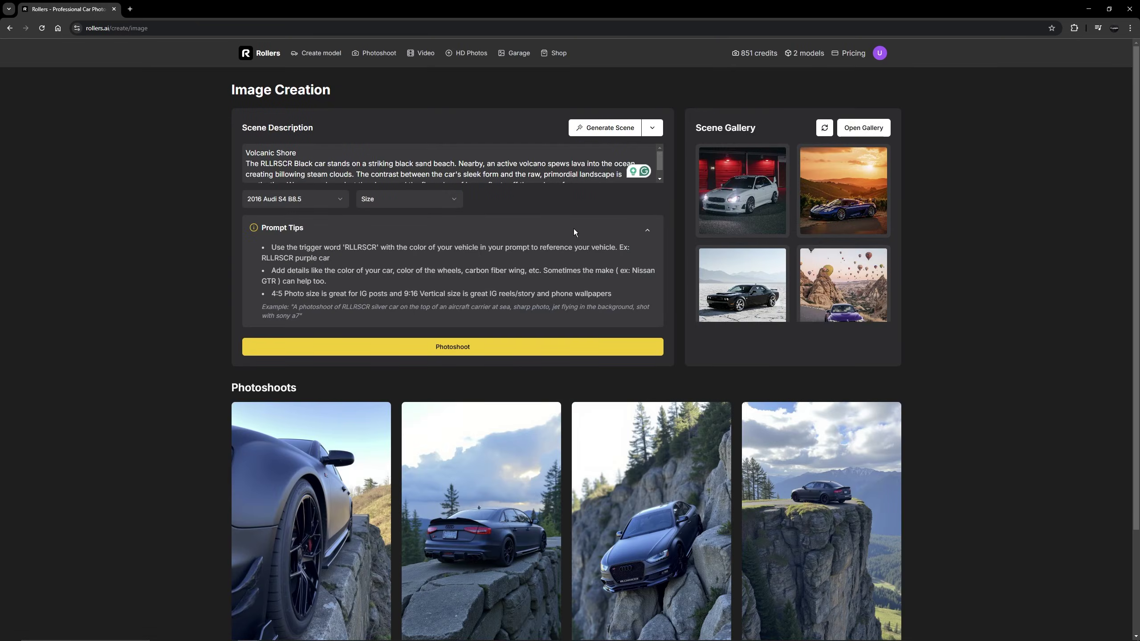
pyautogui.scroll(-1, 314, 158)
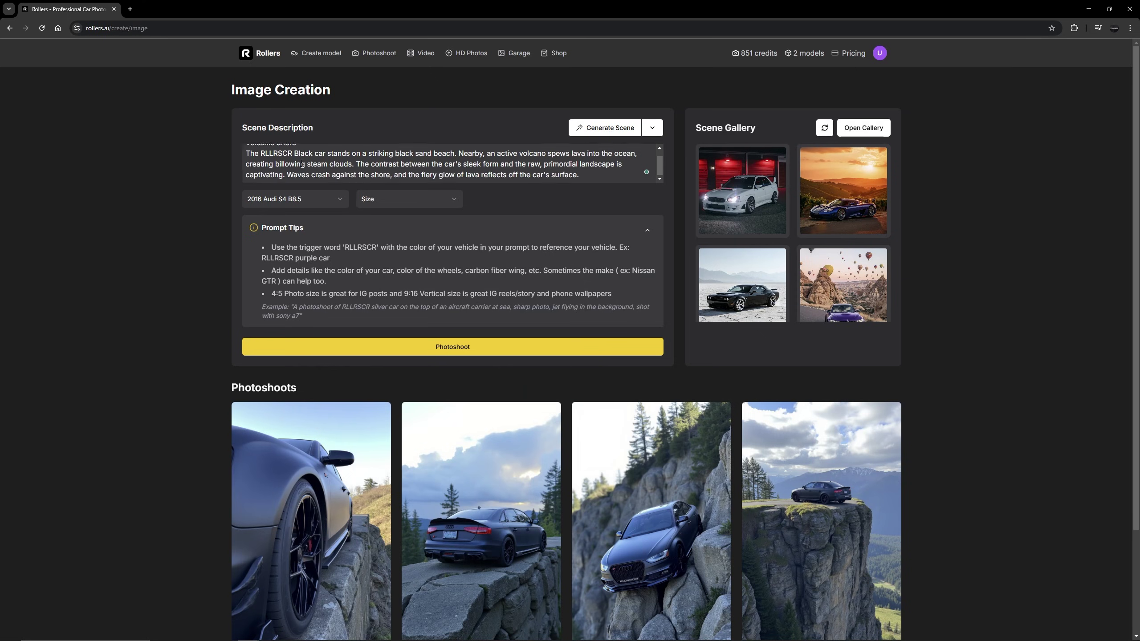
pyautogui.scroll(1, 341, 161)
pyautogui.scroll(-1, 378, 165)
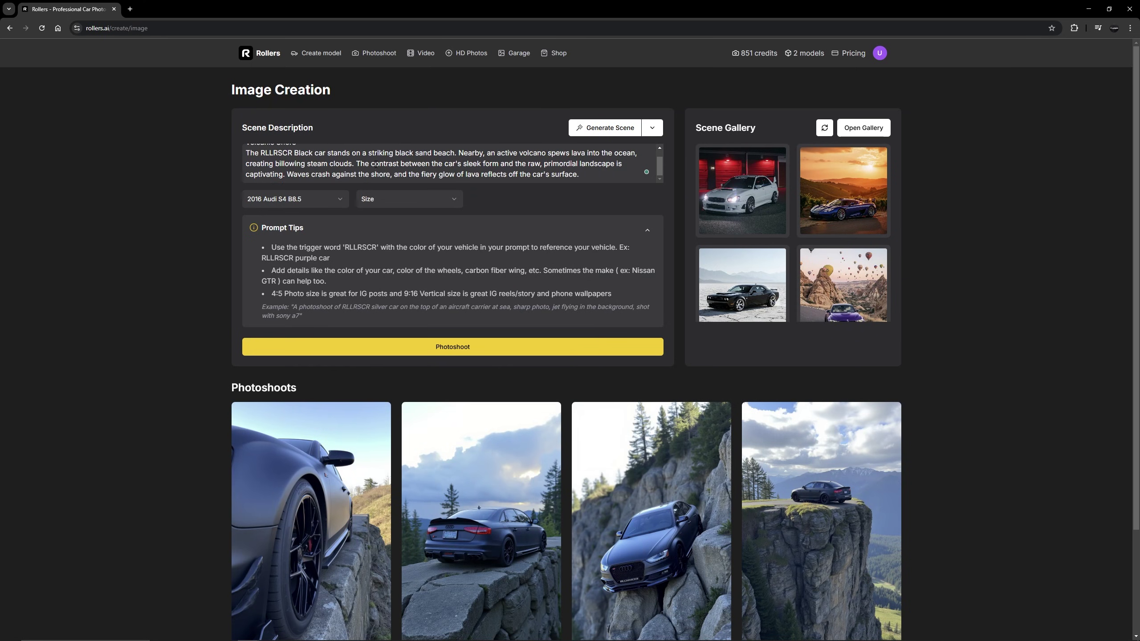
pyautogui.click(562, 178)
pyautogui.scroll(1, 503, 175)
pyautogui.scroll(-3, 449, 175)
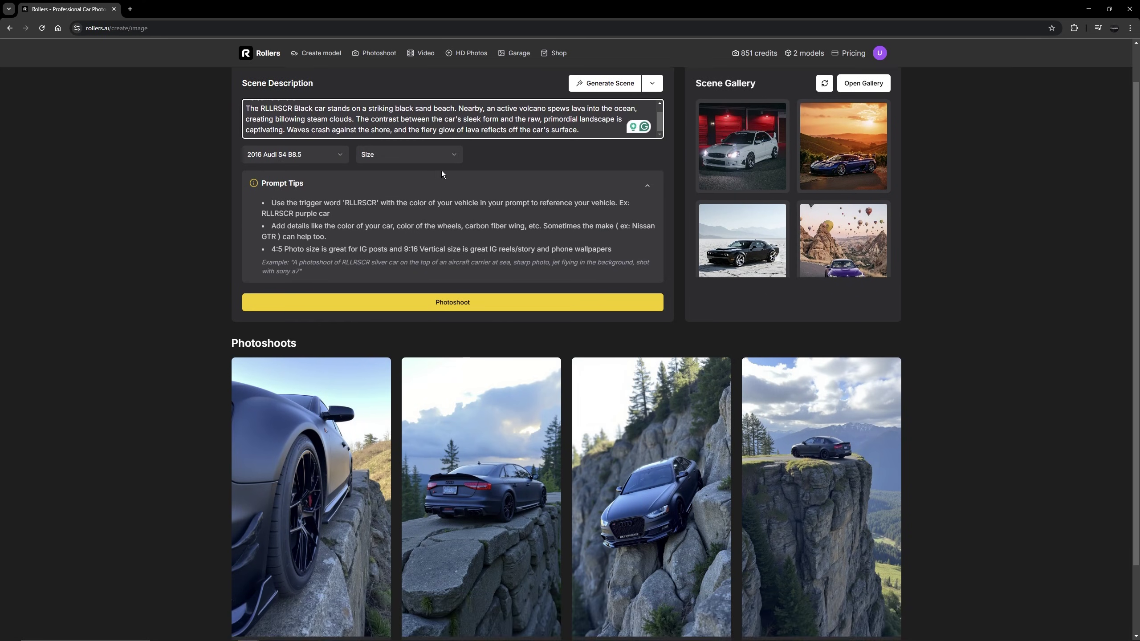
pyautogui.scroll(1, 485, 182)
pyautogui.scroll(-4, 538, 187)
pyautogui.scroll(4, 583, 177)
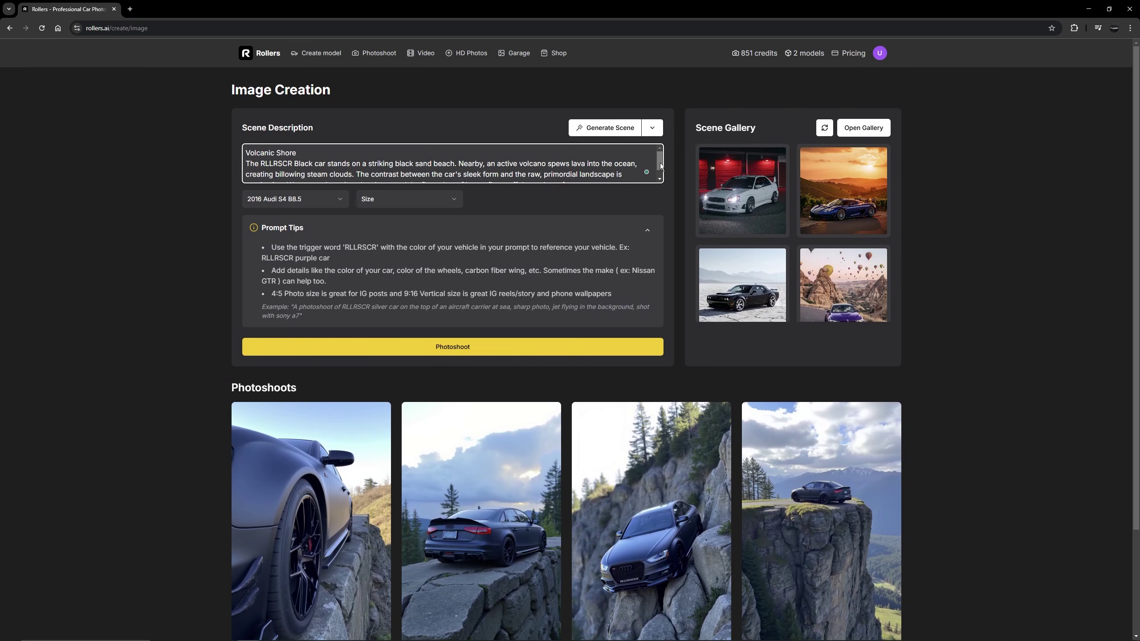
pyautogui.scroll(-1, 651, 165)
pyautogui.scroll(1, 631, 161)
# Step: Keep the 2016 Audi S4 B8.5 model and set the size to 9:16 Vertical
pyautogui.click(318, 203)
pyautogui.click(300, 218)
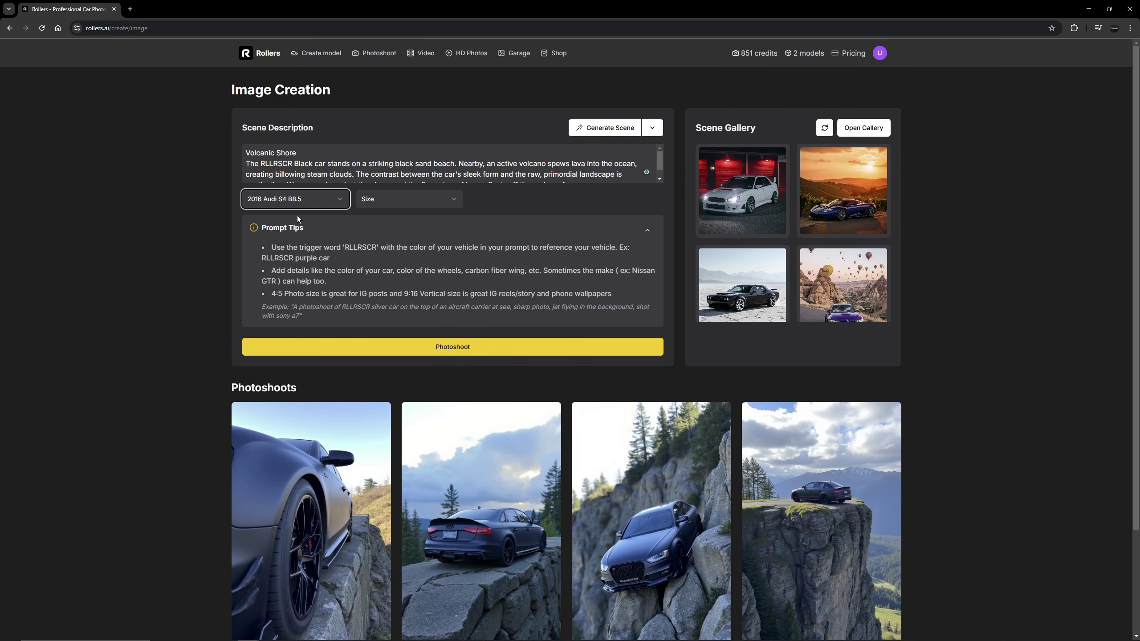
pyautogui.click(404, 199)
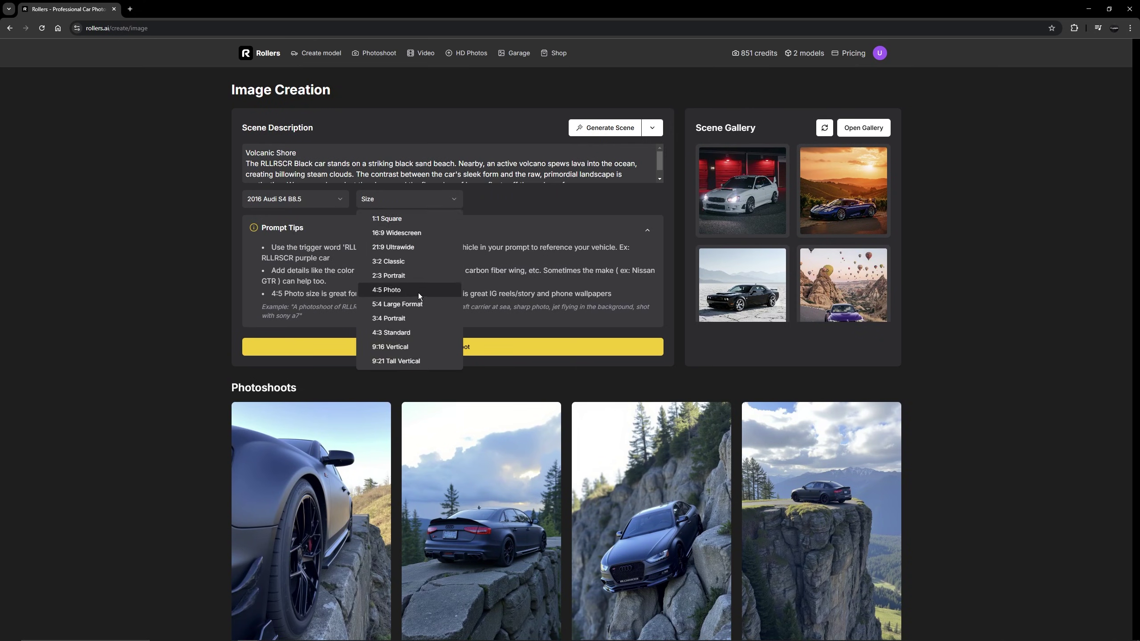
pyautogui.click(399, 347)
pyautogui.click(440, 203)
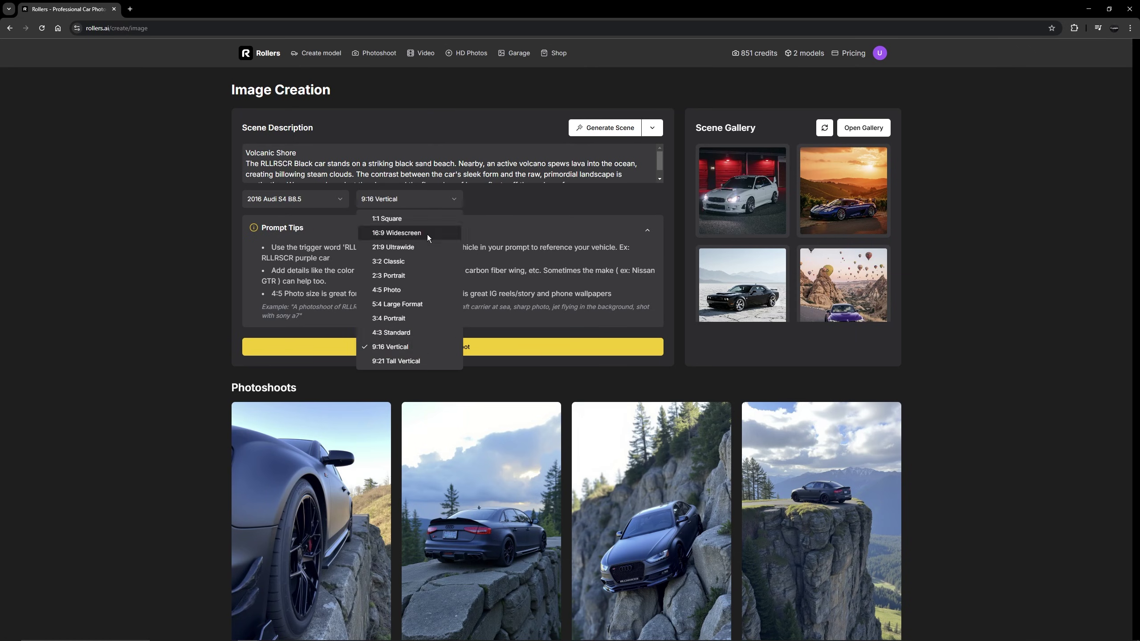
pyautogui.click(399, 348)
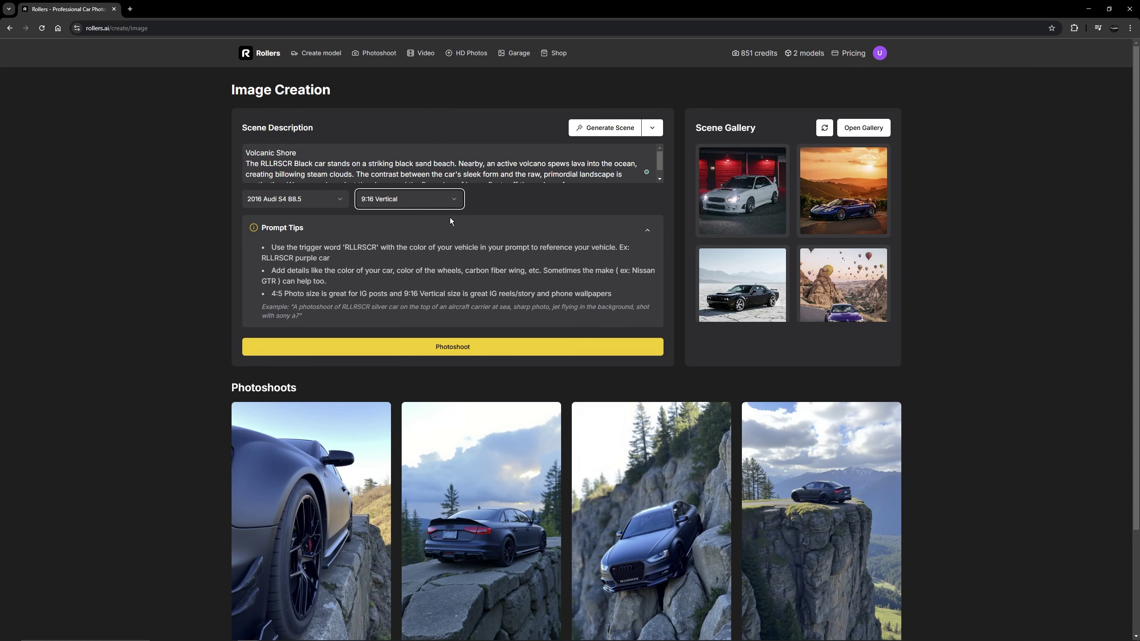
pyautogui.click(408, 239)
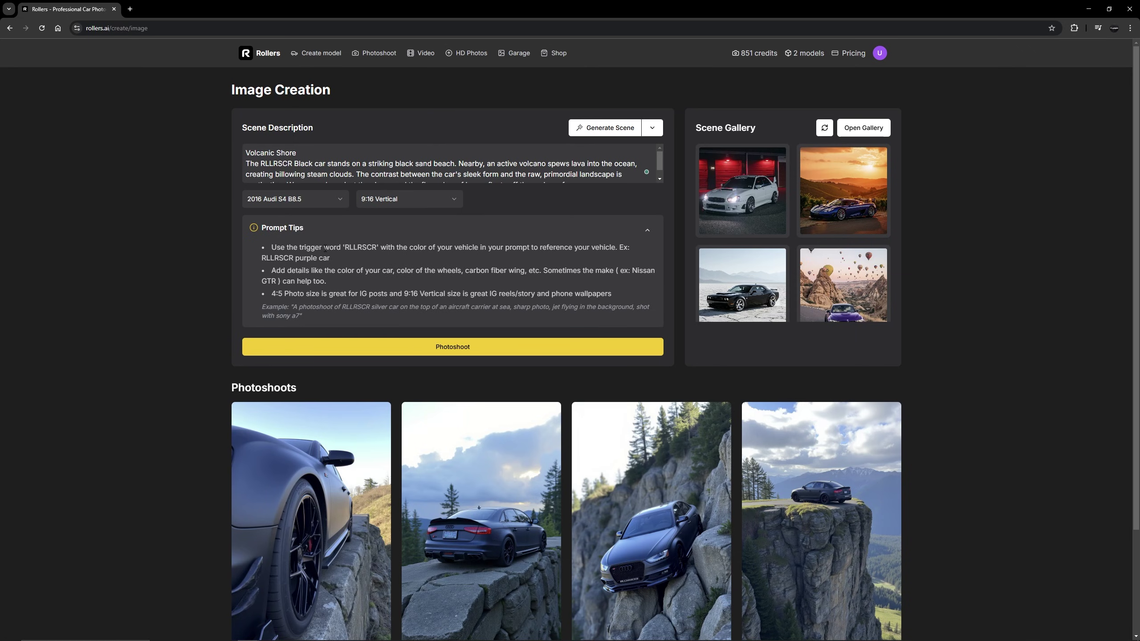
# Step: Check the RLLRSCR trigger word in the tips and in the scene description
pyautogui.moveTo(321, 248); pyautogui.dragTo(364, 248)
pyautogui.click(350, 248)
pyautogui.moveTo(477, 260); pyautogui.dragTo(534, 259)
pyautogui.click(534, 260)
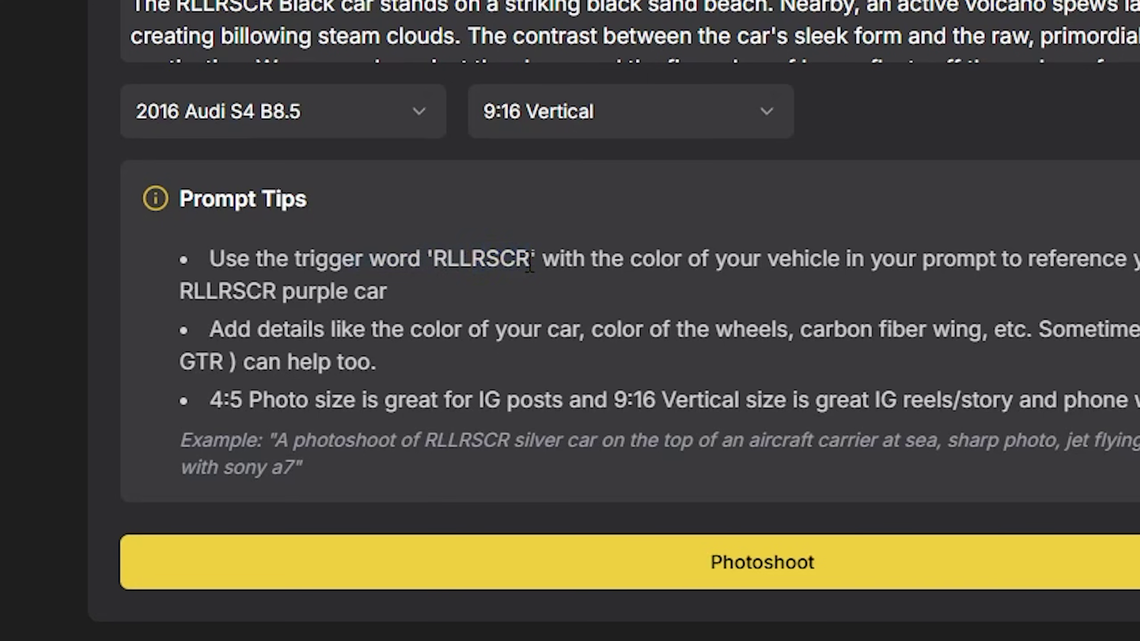
pyautogui.moveTo(262, 163); pyautogui.dragTo(300, 163)
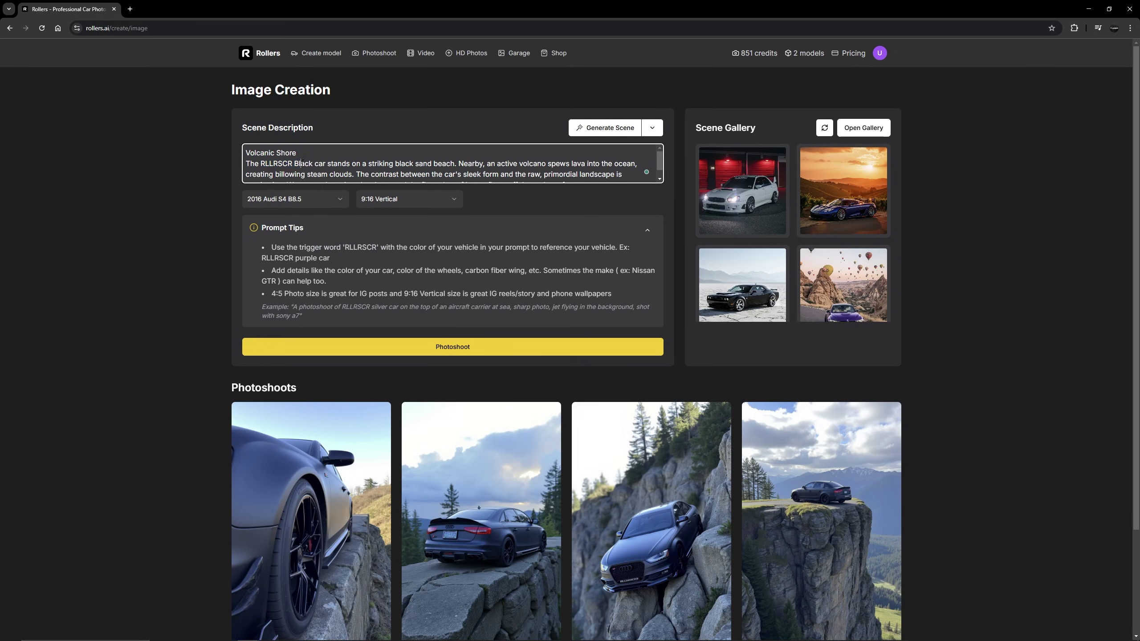
pyautogui.click(354, 247)
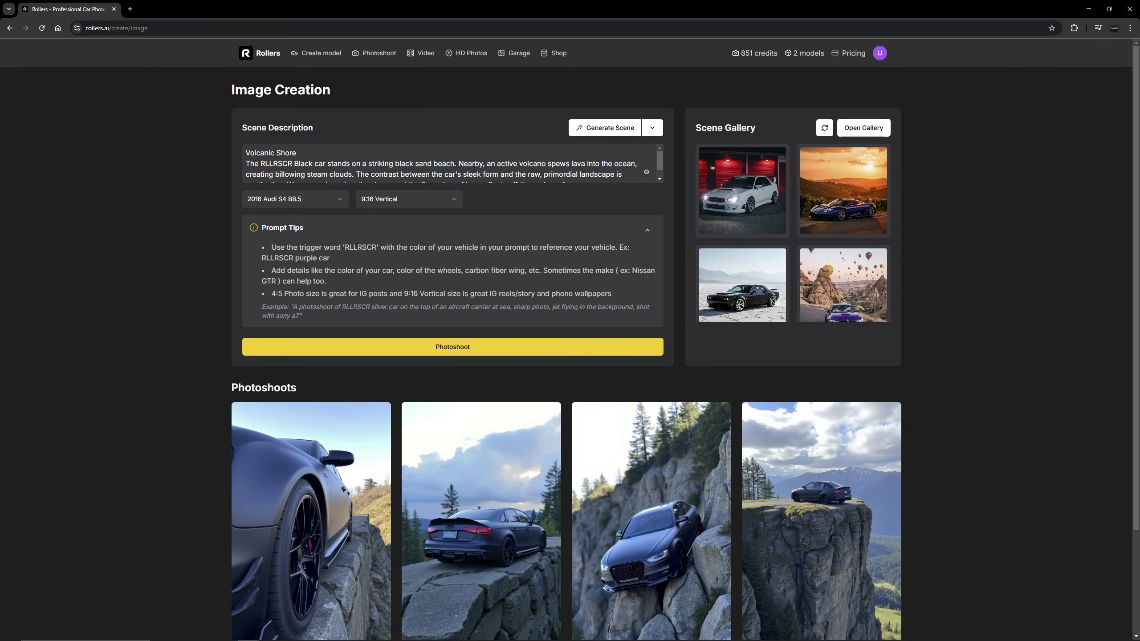
pyautogui.moveTo(378, 248); pyautogui.dragTo(355, 248)
pyautogui.click(457, 255)
# Step: Generate the Volcanic Shore photoshoot and view the resulting volcano beach photo enlarged
pyautogui.click(489, 352)
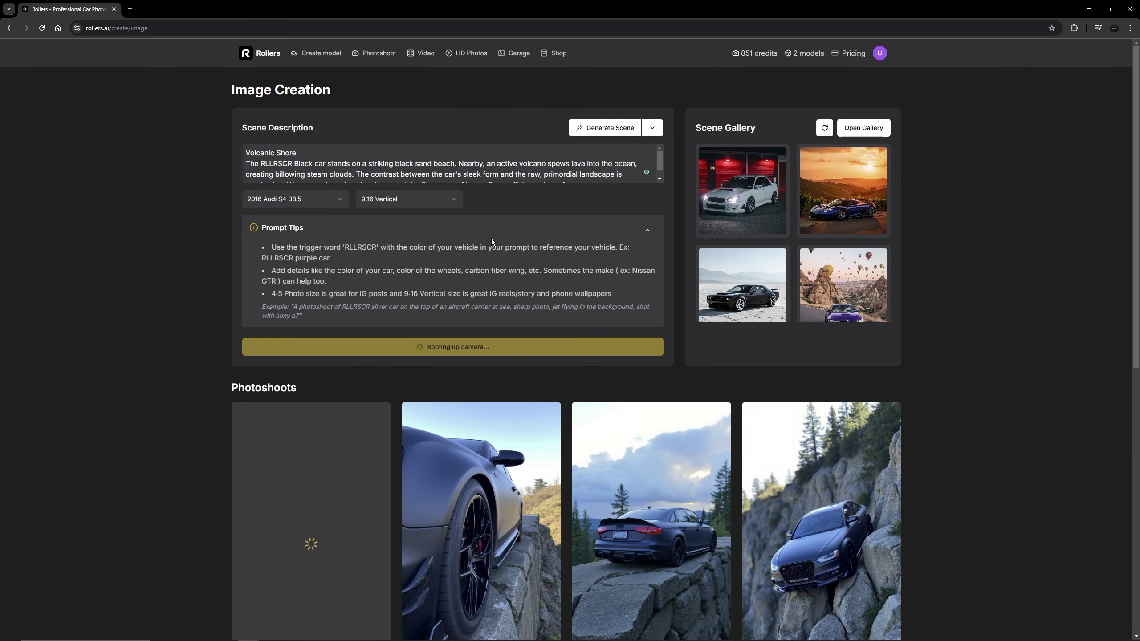
pyautogui.scroll(-3, 324, 355)
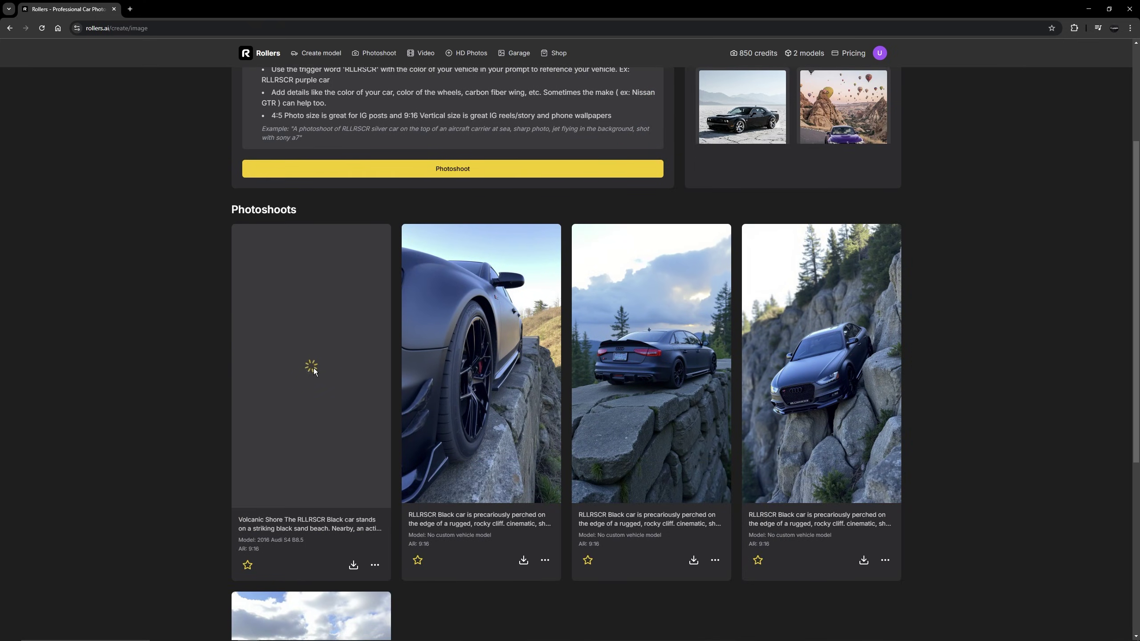
pyautogui.click(294, 332)
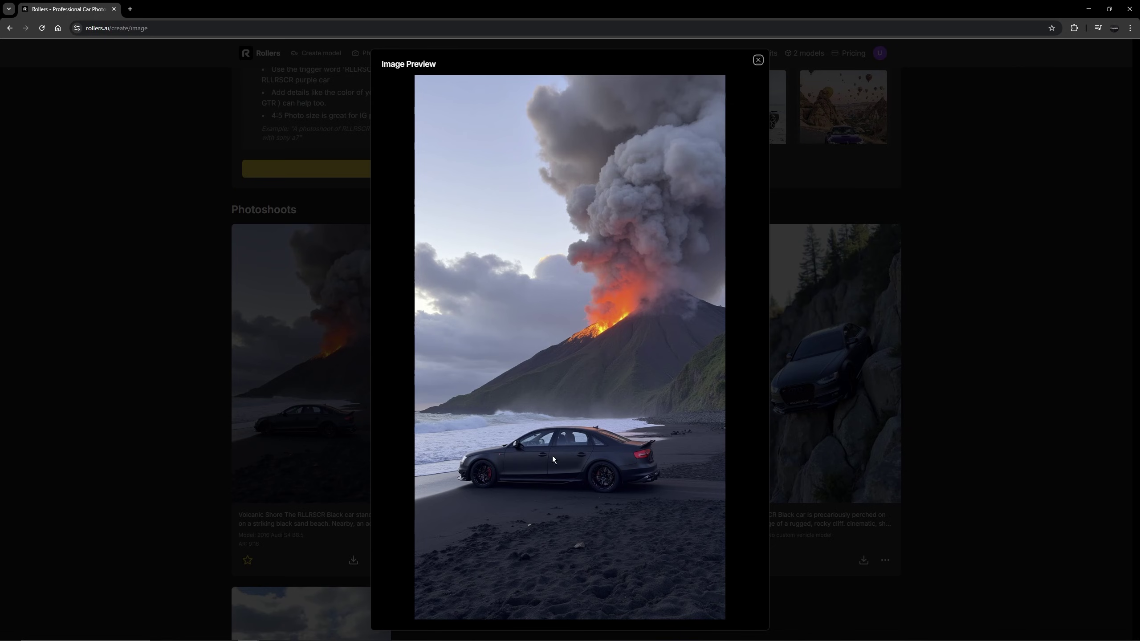
pyautogui.click(328, 386)
pyautogui.click(356, 376)
pyautogui.scroll(4, 542, 472)
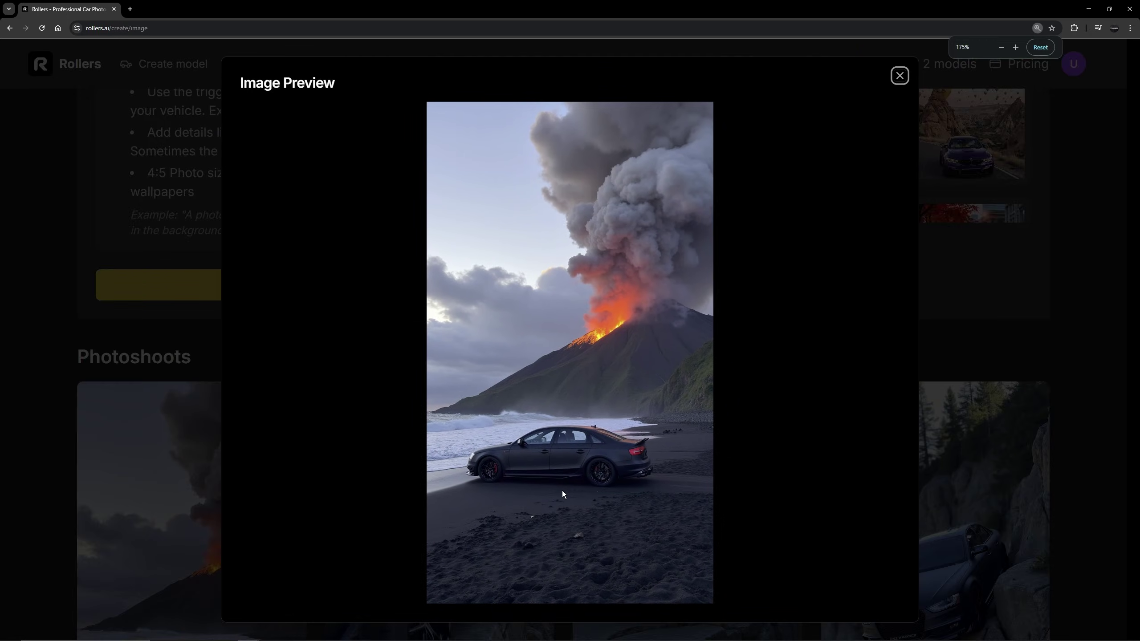
pyautogui.scroll(-3, 562, 489)
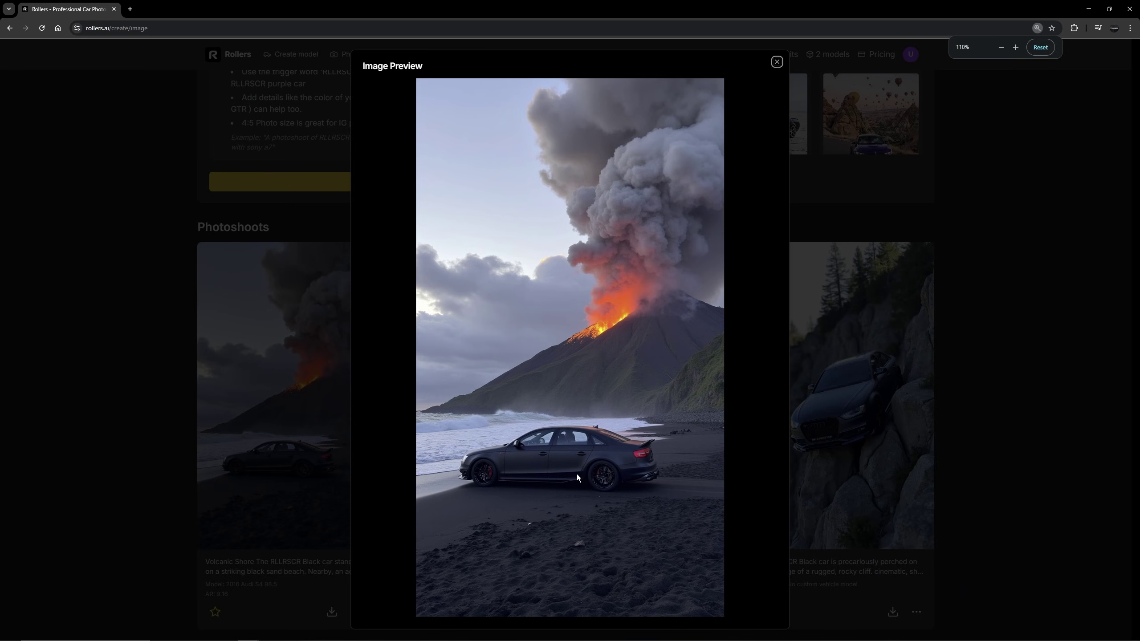
pyautogui.scroll(-1, 577, 475)
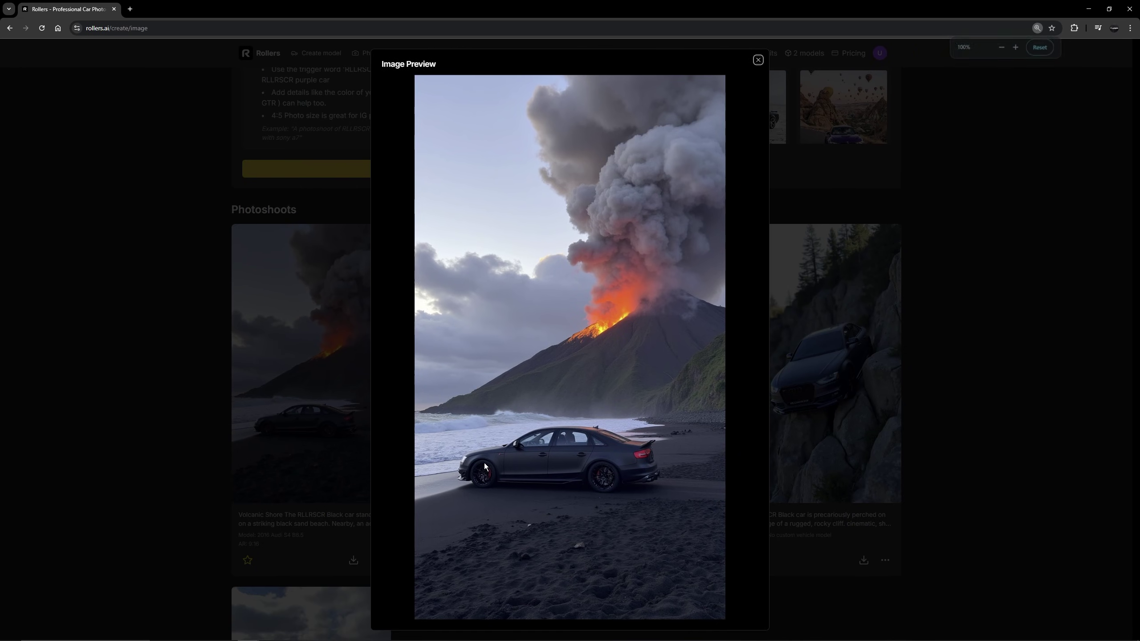
pyautogui.click(373, 443)
# Step: Inspect the finished 9:16 volcano photo of the Audi in Image Preview again
pyautogui.scroll(10, 565, 433)
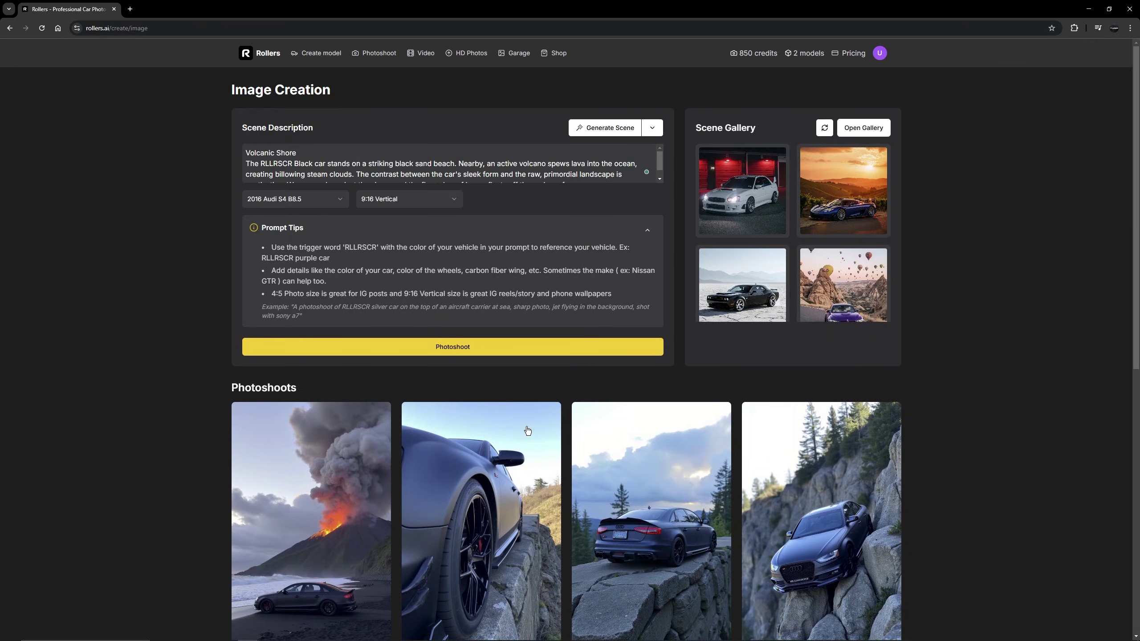
pyautogui.scroll(-6, 527, 431)
pyautogui.scroll(3, 386, 403)
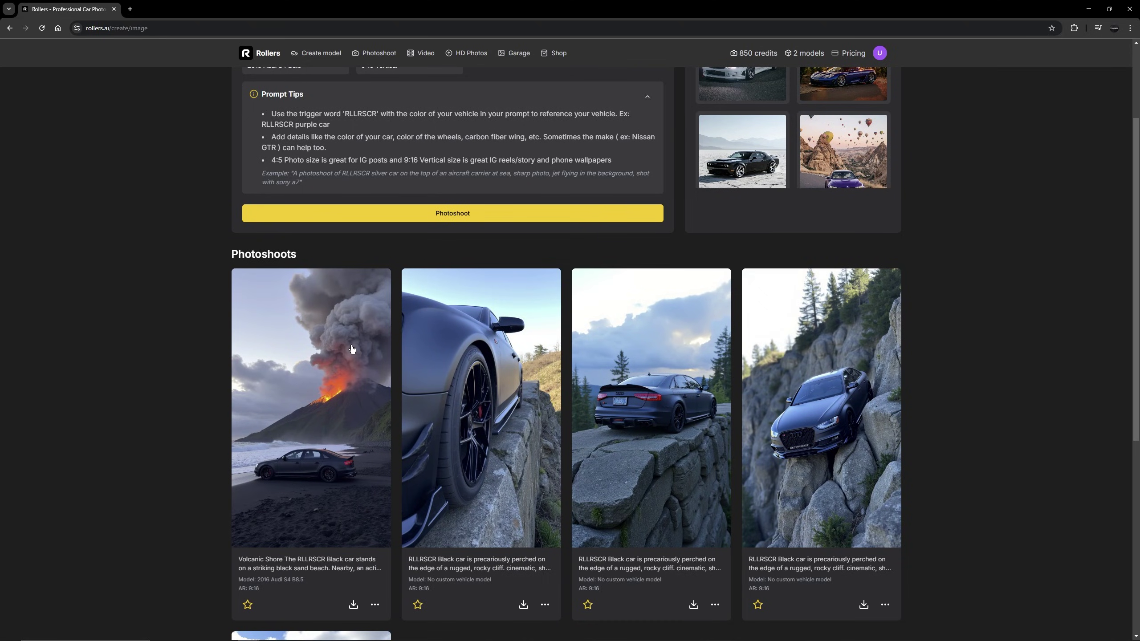
pyautogui.click(347, 366)
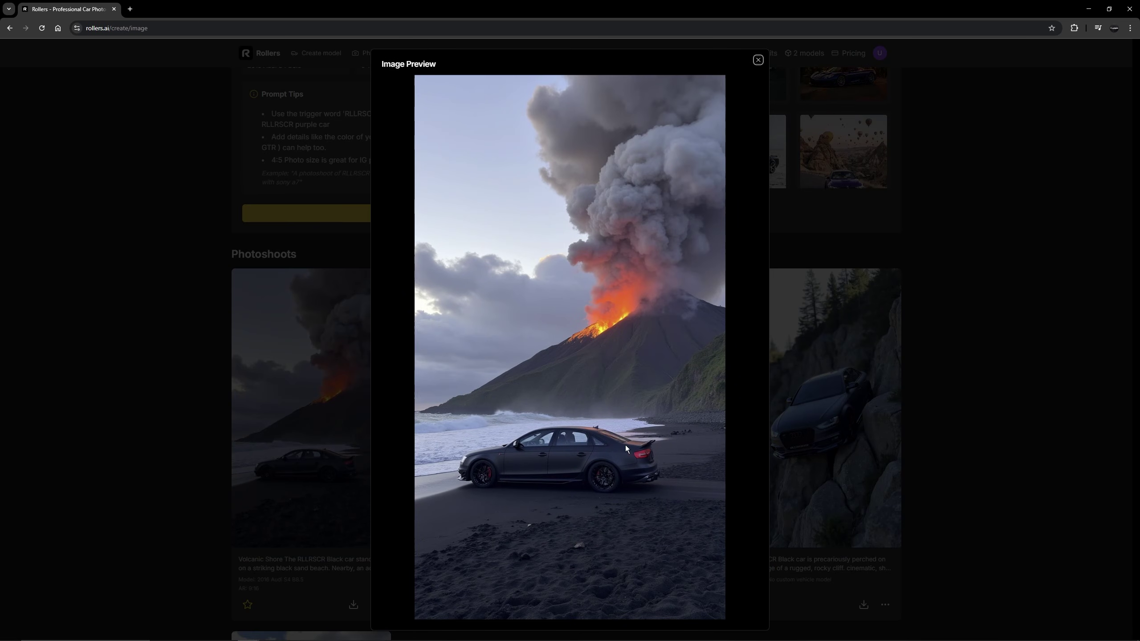
pyautogui.press('Escape')
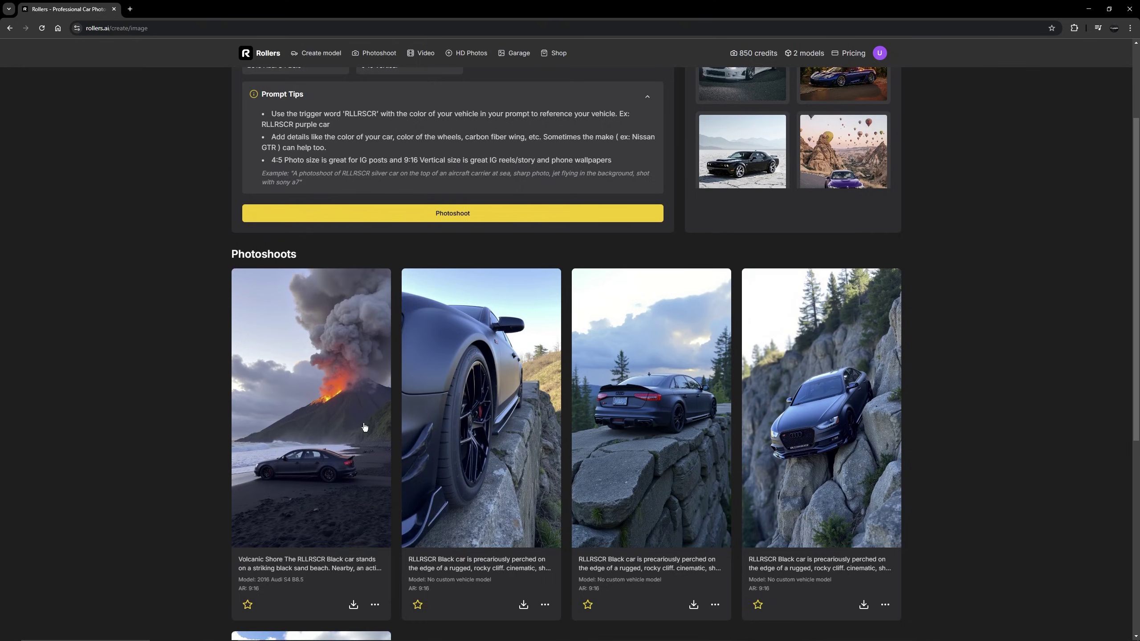
pyautogui.scroll(3, 344, 160)
pyautogui.scroll(-5, 344, 160)
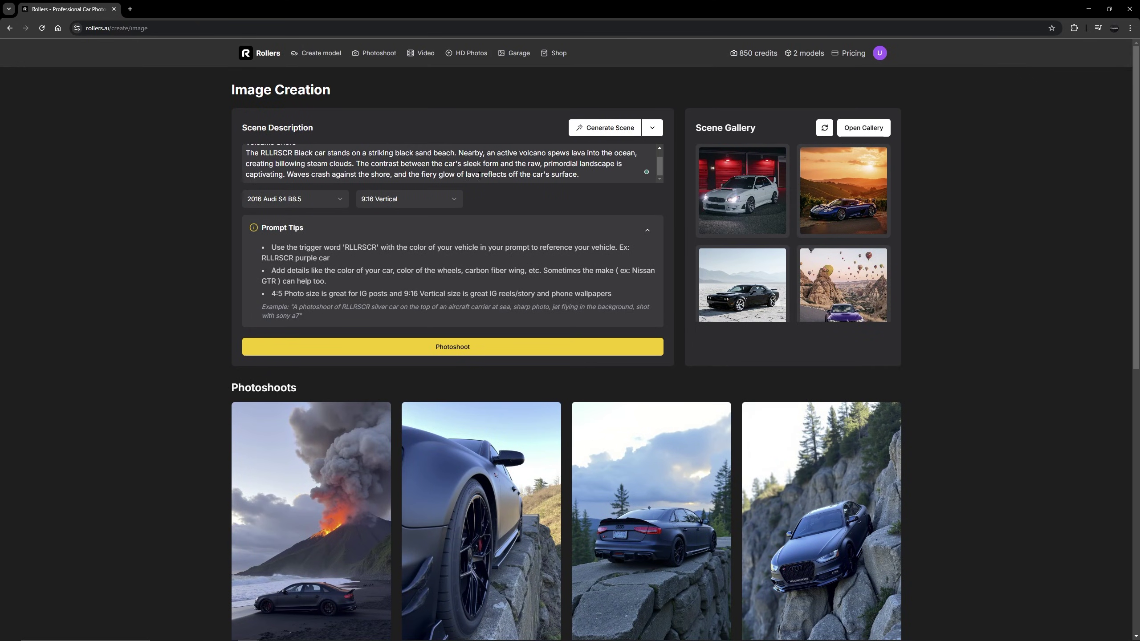
pyautogui.click(307, 328)
pyautogui.press('Escape')
pyautogui.scroll(-3, 357, 451)
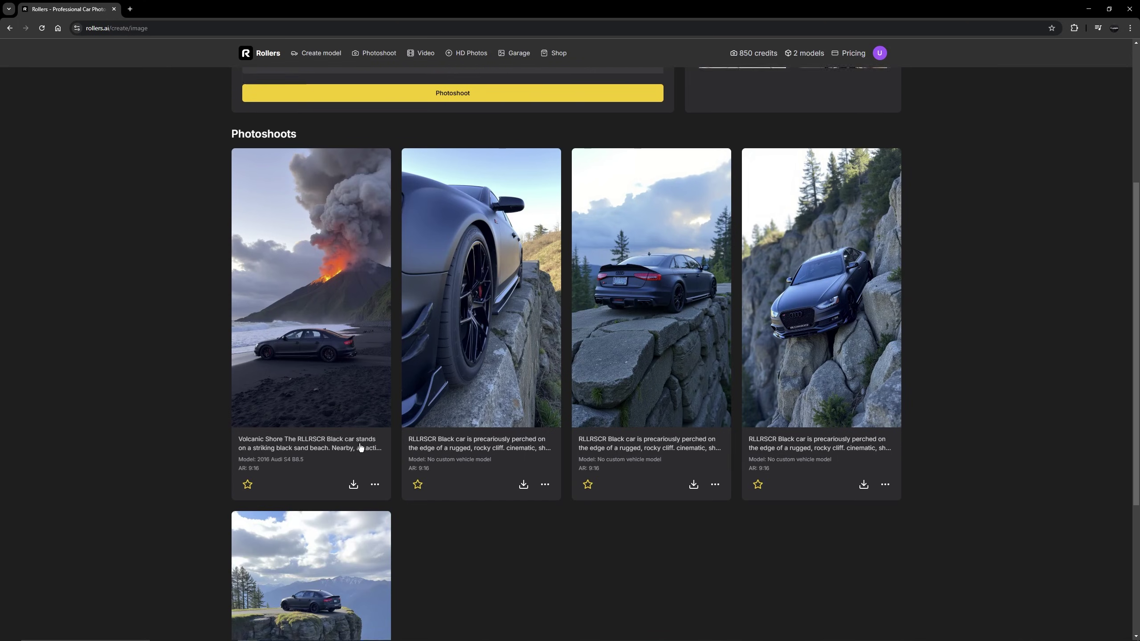
pyautogui.scroll(5, 364, 438)
# Step: Append 'Focus on the rear of the car' to the scene description and generate
pyautogui.click(605, 173)
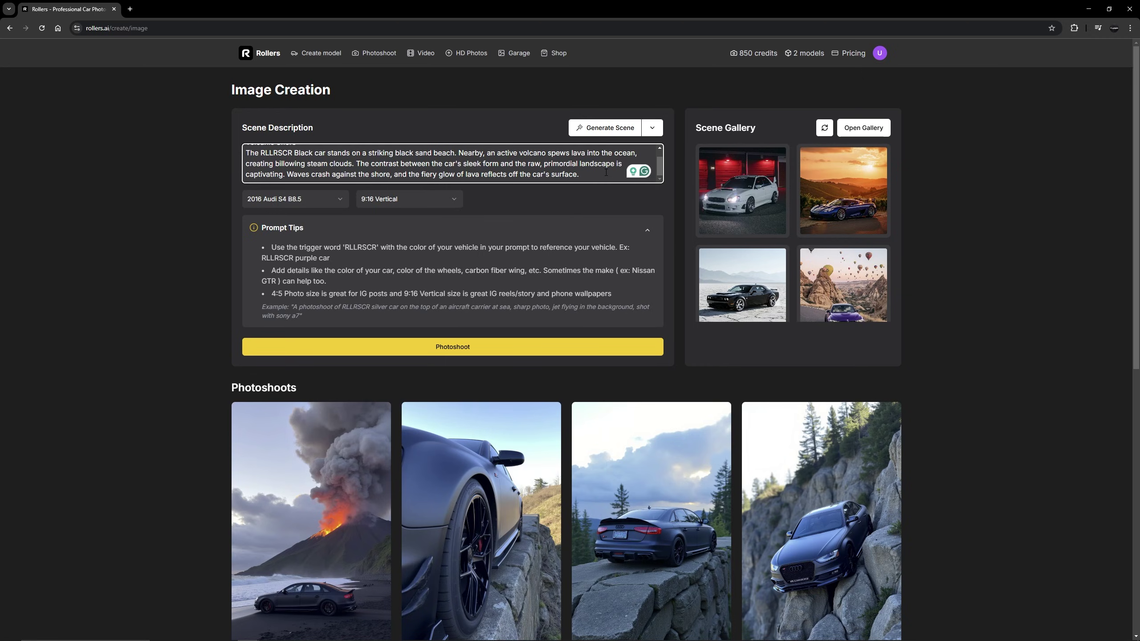
pyautogui.write('Focus on the ')
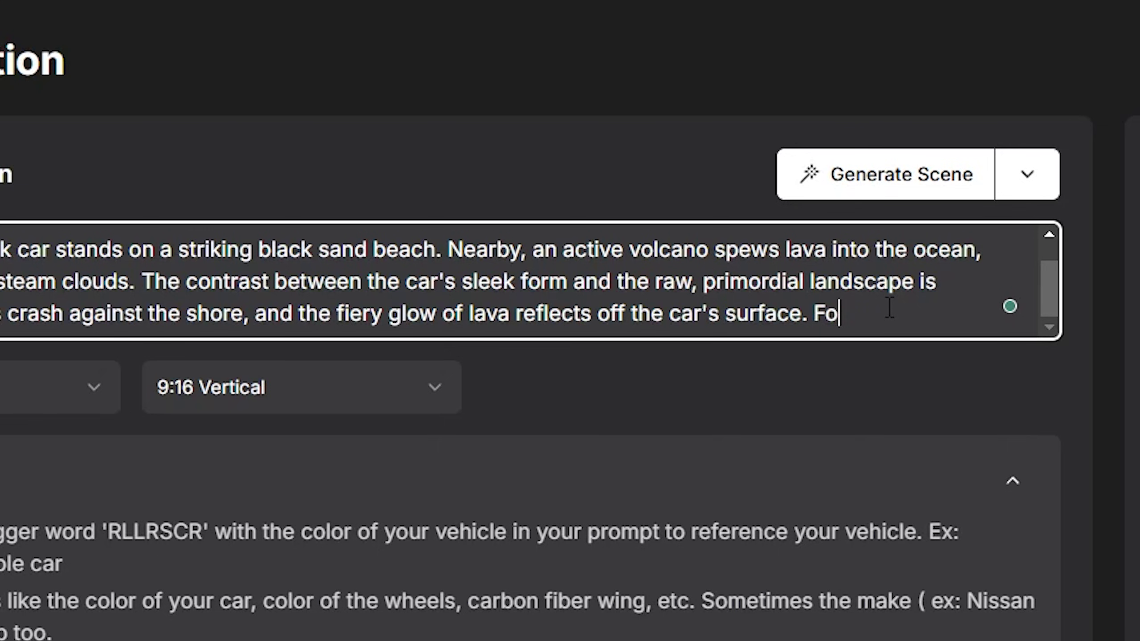
pyautogui.write('rear of the car')
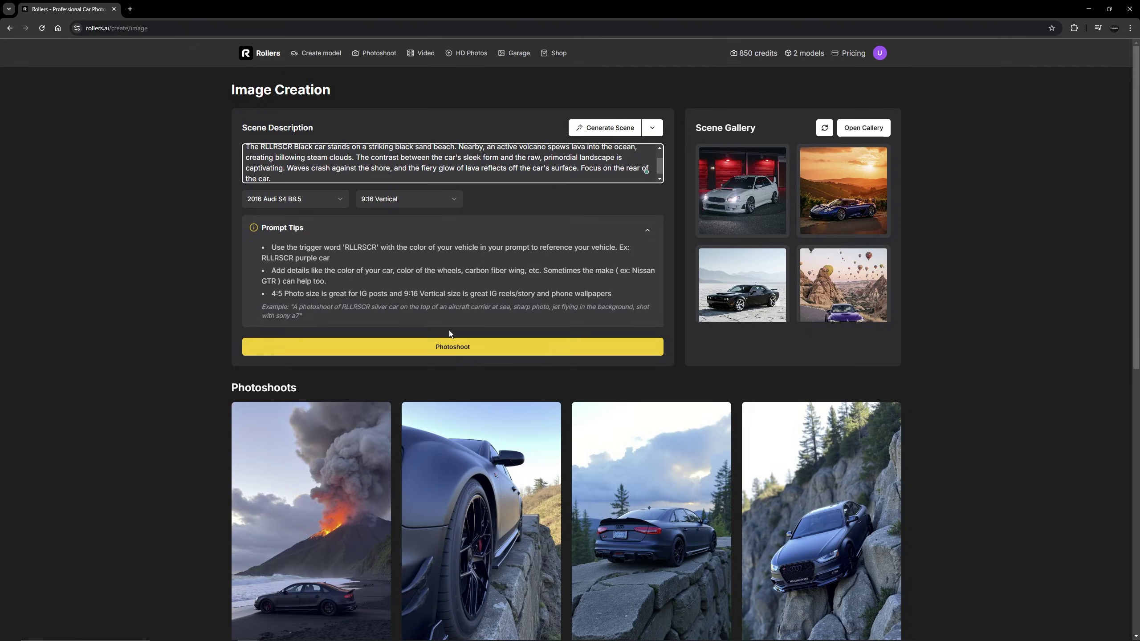
pyautogui.click(448, 342)
# Step: Preview the rear-focused taillight shot, then generate another photo from the same prompt
pyautogui.scroll(-3, 189, 280)
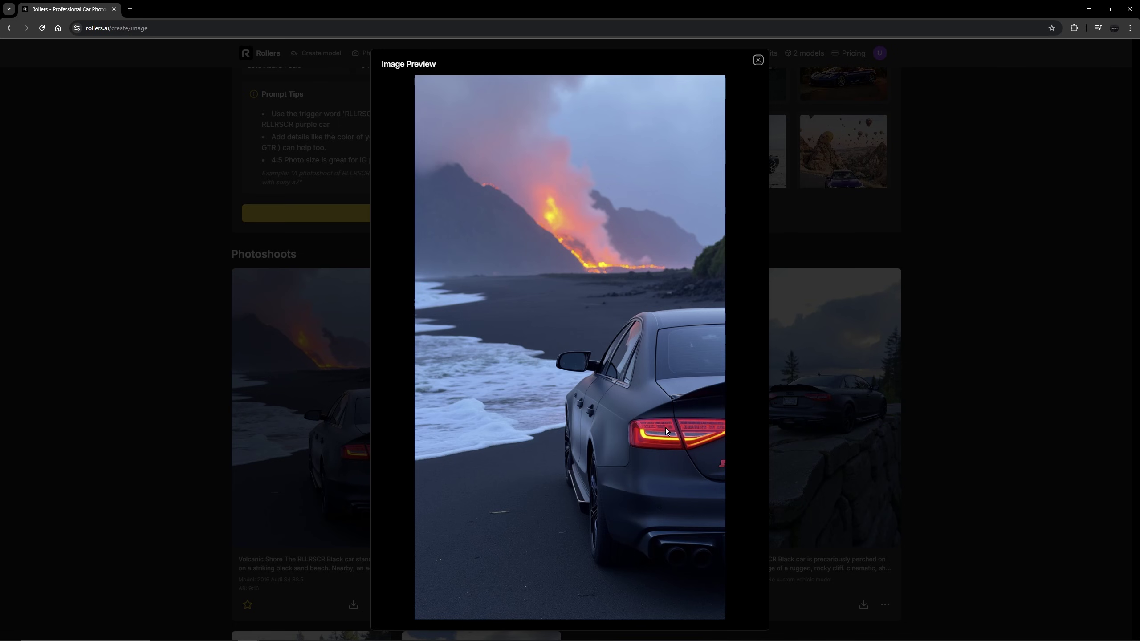
pyautogui.click(284, 296)
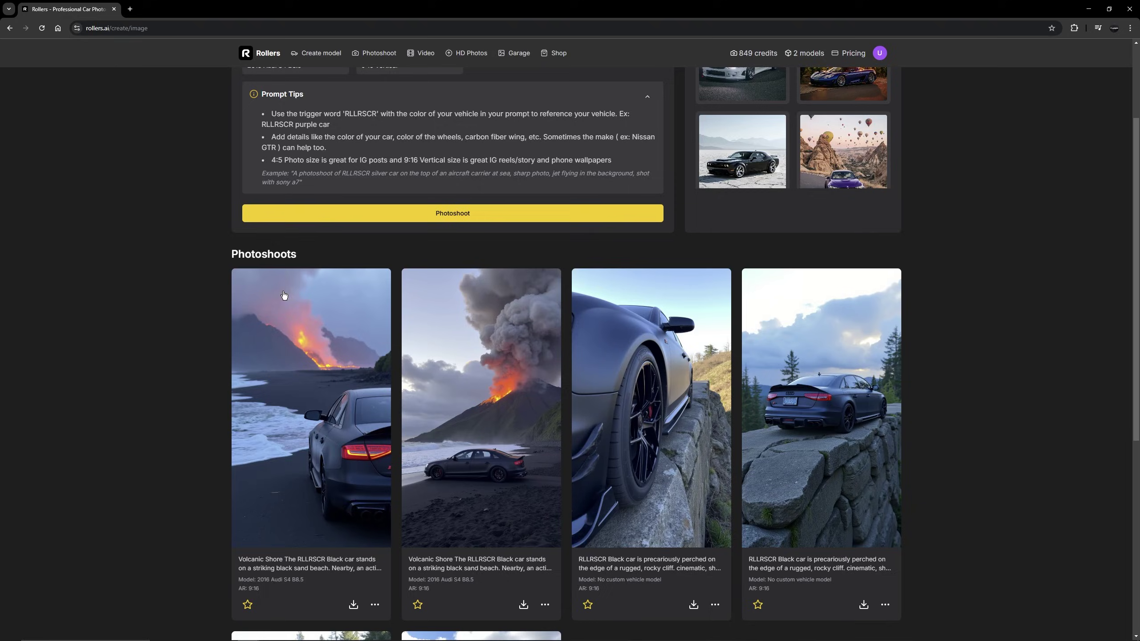
pyautogui.scroll(-2, 341, 319)
pyautogui.click(320, 356)
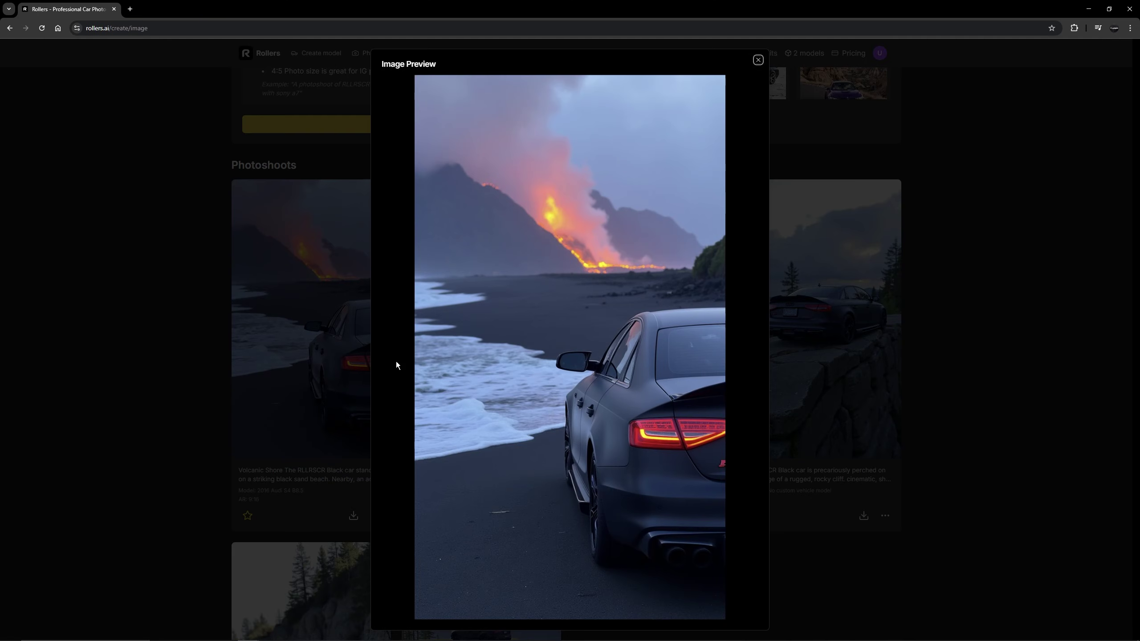
pyautogui.click(395, 369)
pyautogui.scroll(5, 427, 344)
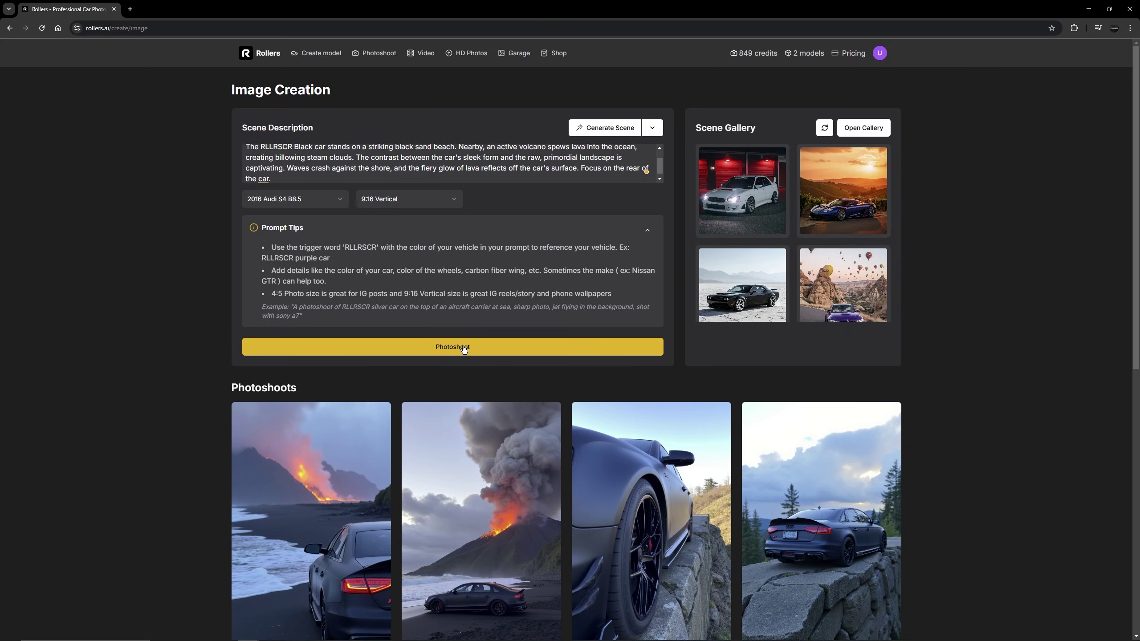
pyautogui.scroll(-3, 426, 344)
pyautogui.click(454, 213)
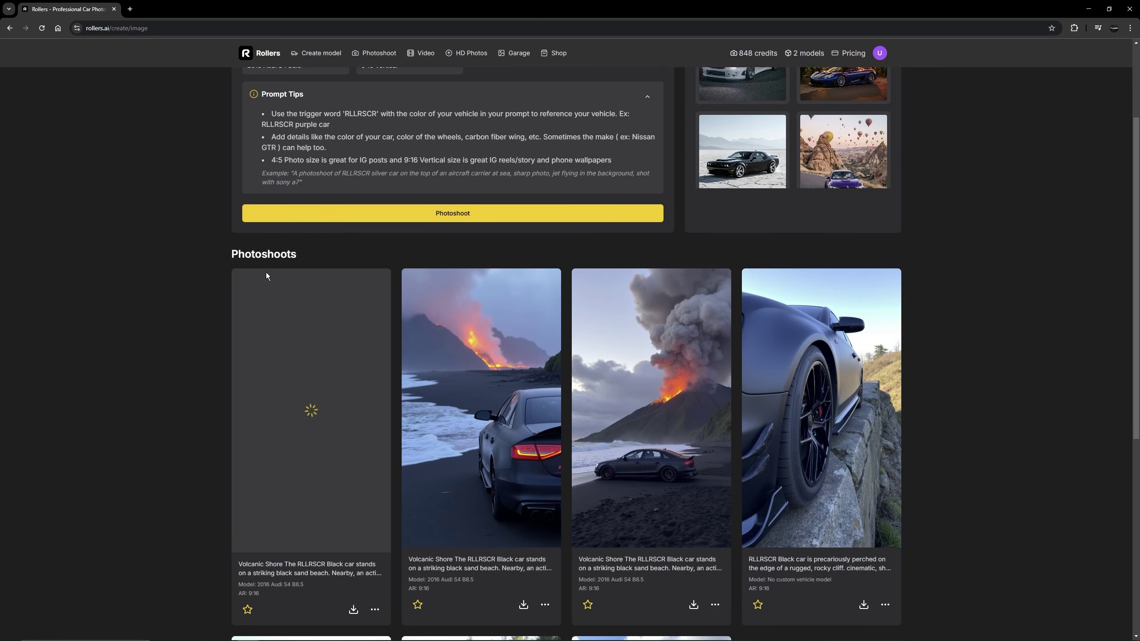
# Step: View the newly finished rear-focused volcano photo enlarged
pyautogui.click(322, 403)
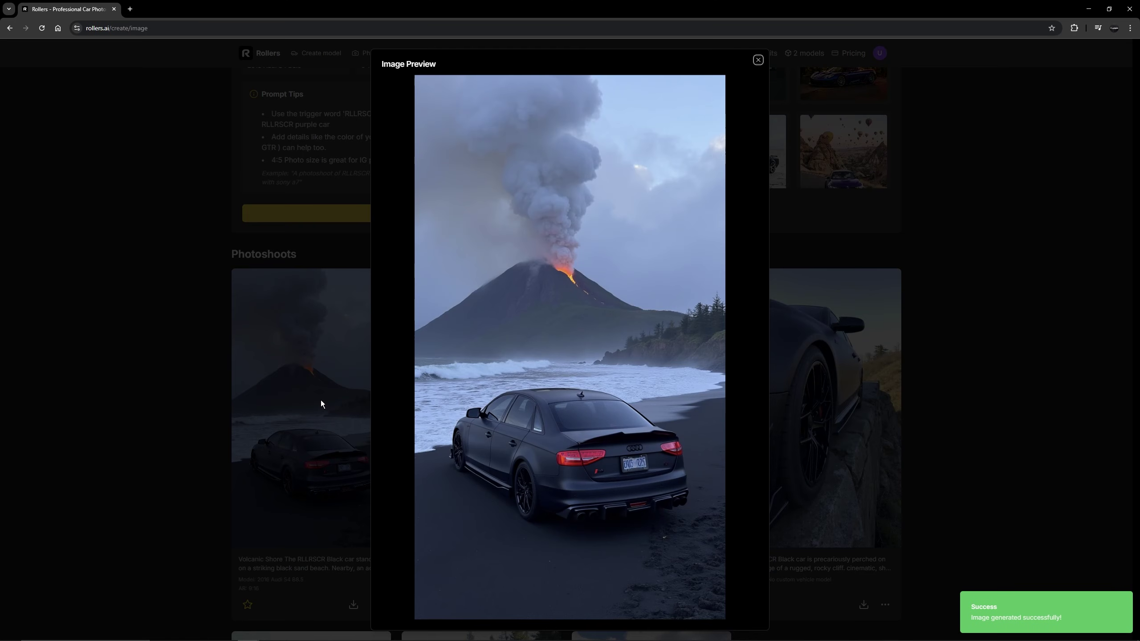
pyautogui.click(325, 407)
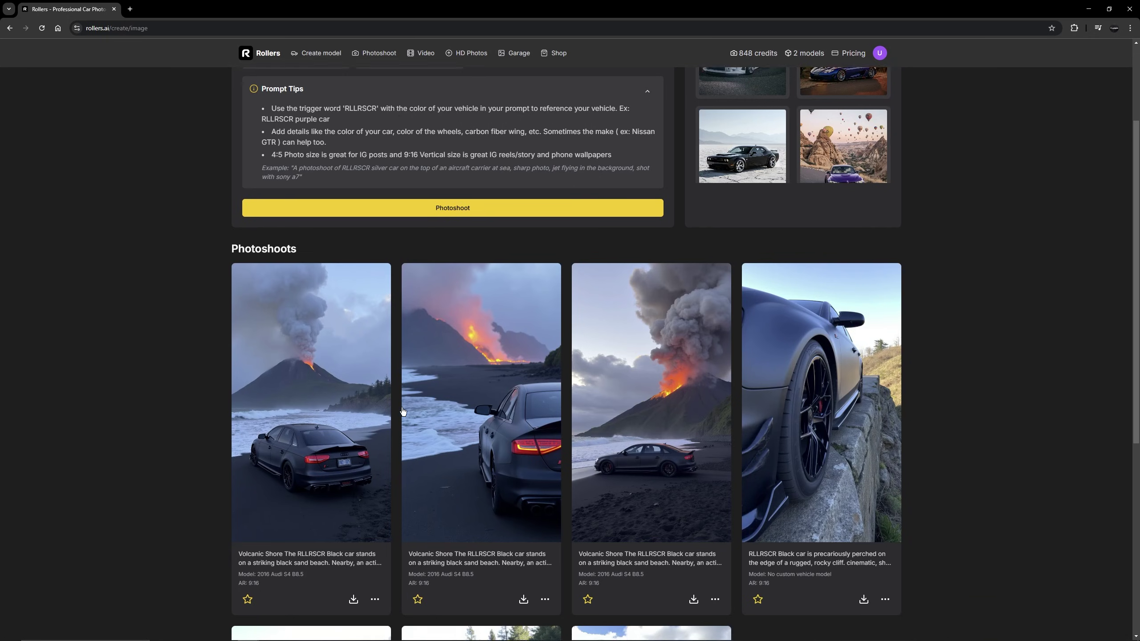
pyautogui.scroll(-1, 342, 409)
pyautogui.scroll(4, 564, 191)
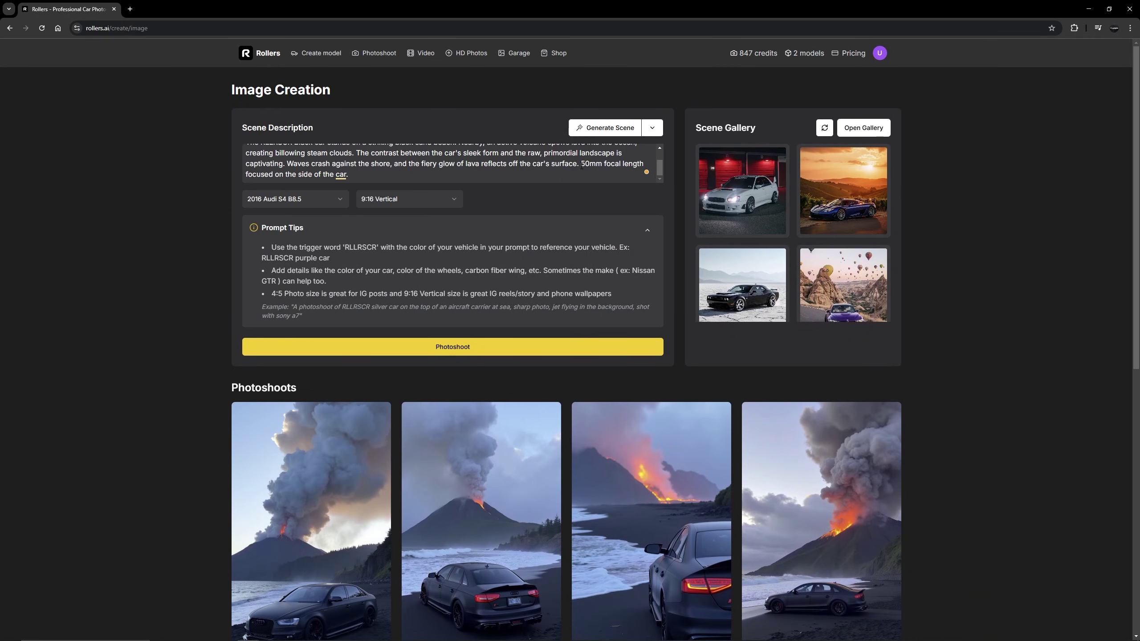
# Step: Delete '50mm focal length focused on the side of the car.' from the prompt
pyautogui.moveTo(581, 164); pyautogui.dragTo(633, 178)
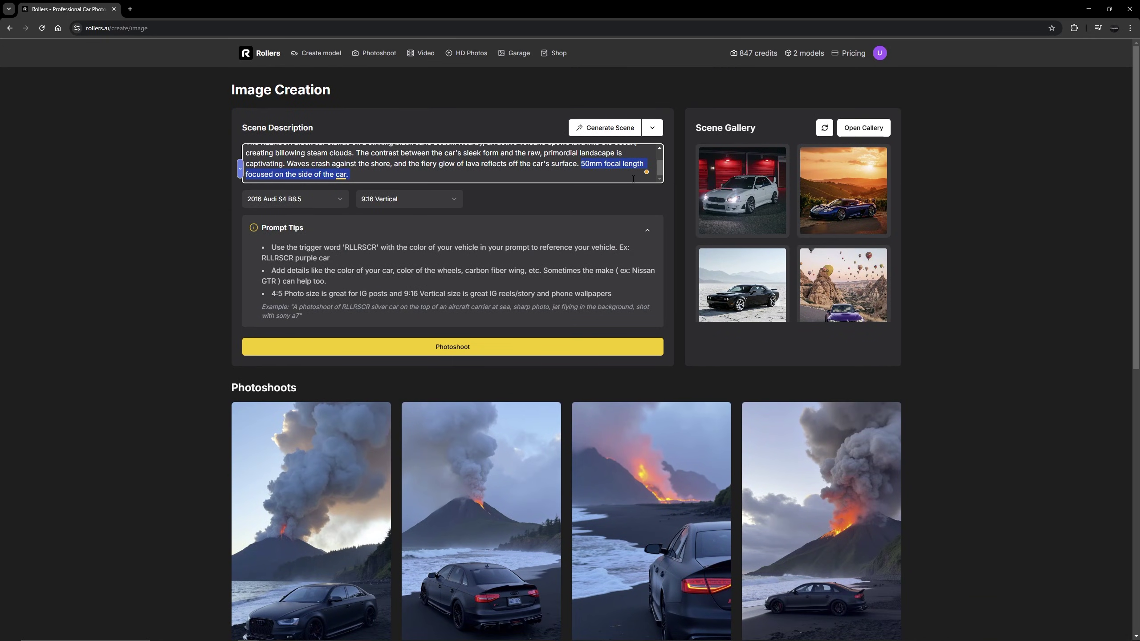
pyautogui.press('BackSpace')
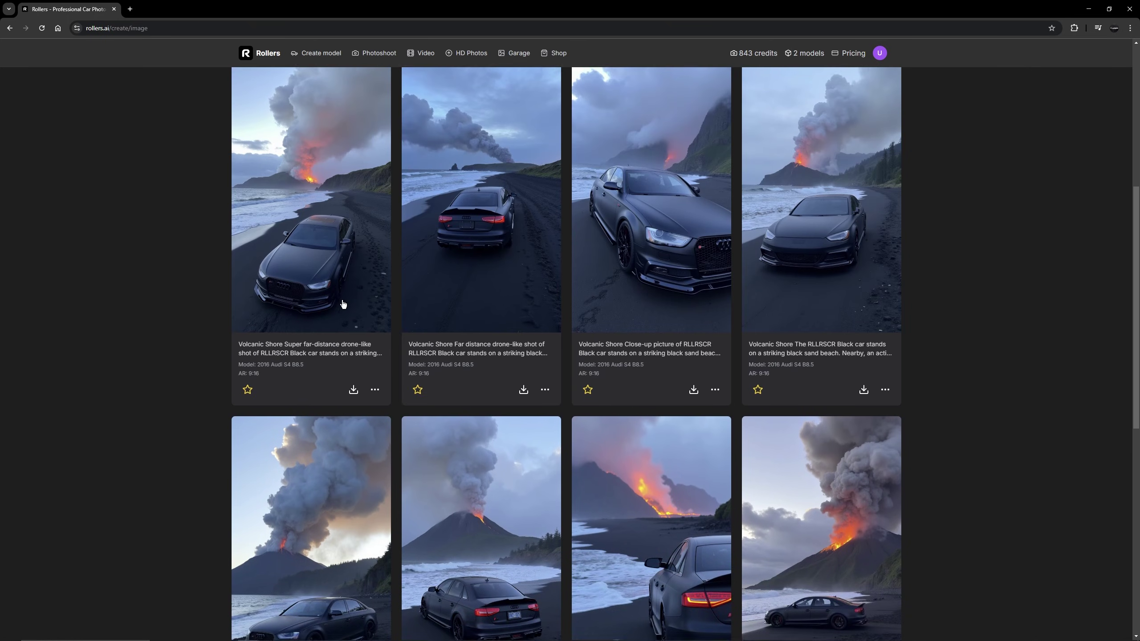
pyautogui.scroll(-3, 345, 300)
pyautogui.scroll(7, 657, 383)
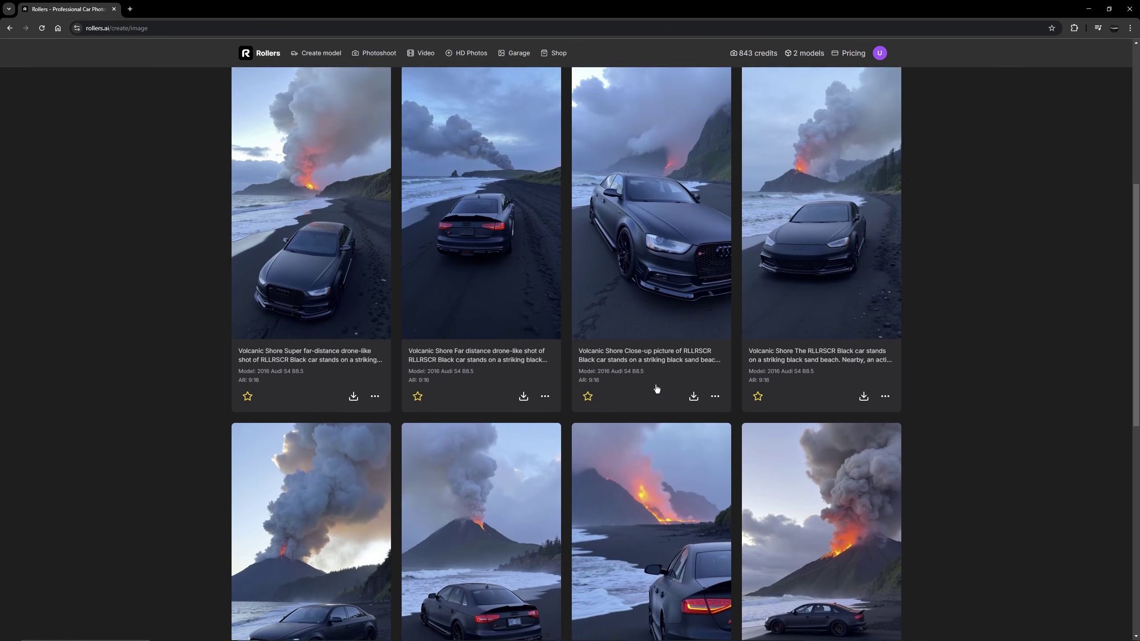
pyautogui.scroll(-2, 625, 380)
pyautogui.scroll(-2, 418, 335)
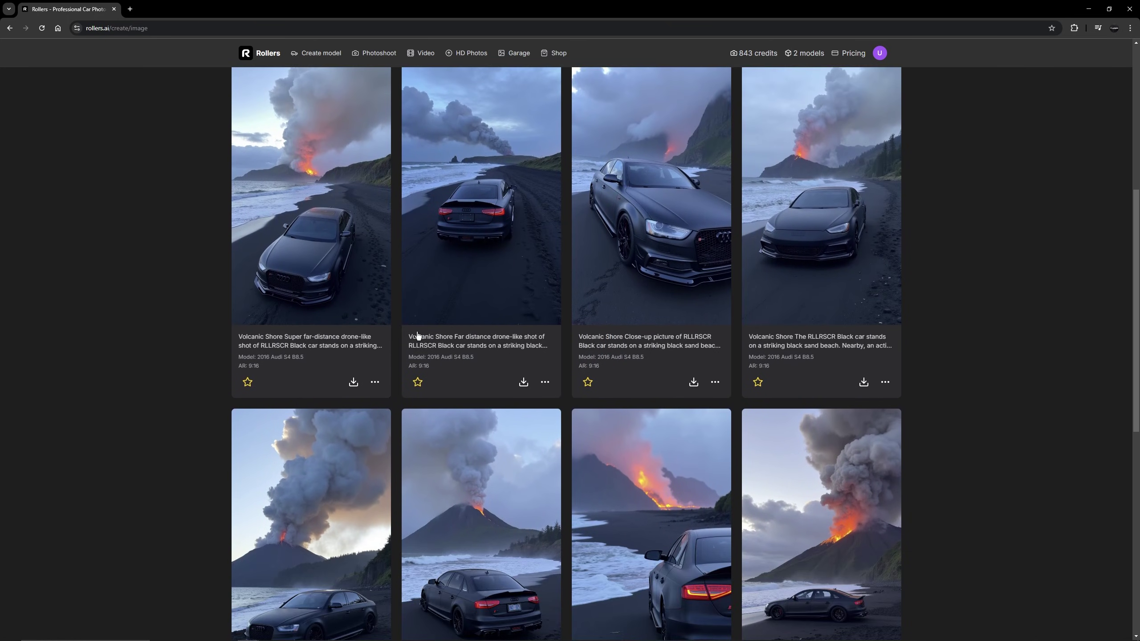
pyautogui.scroll(-2, 410, 326)
# Step: Preview the new super far-distance drone shot of the Audi on the volcanic shore
pyautogui.click(310, 192)
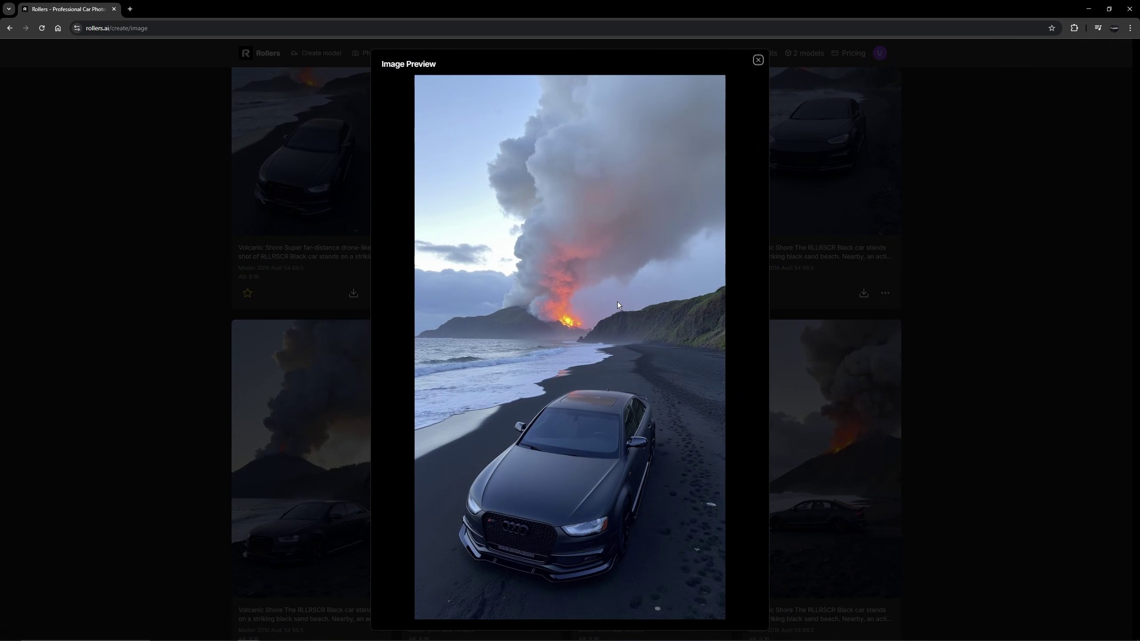
pyautogui.click(829, 309)
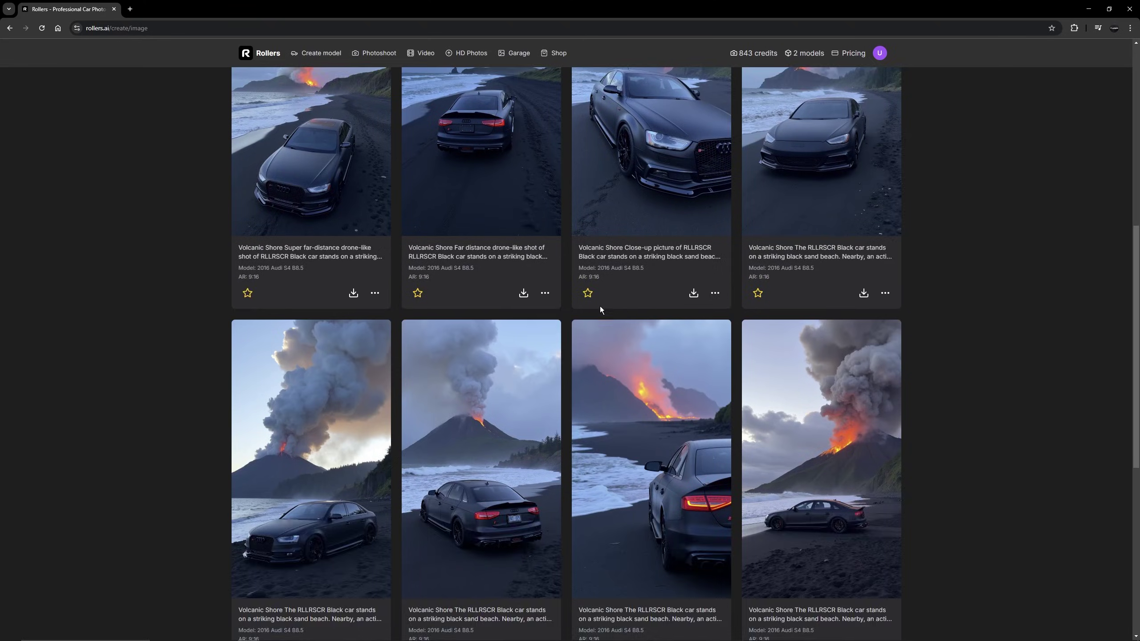
pyautogui.scroll(3, 600, 307)
pyautogui.click(338, 298)
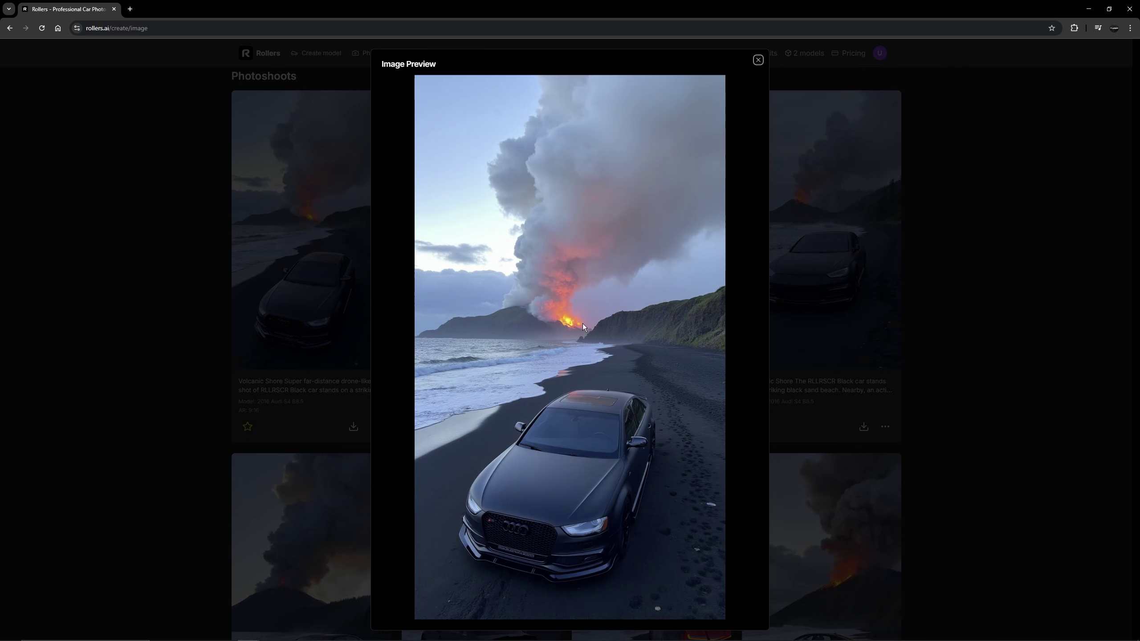
pyautogui.press('Escape')
pyautogui.scroll(6, 423, 292)
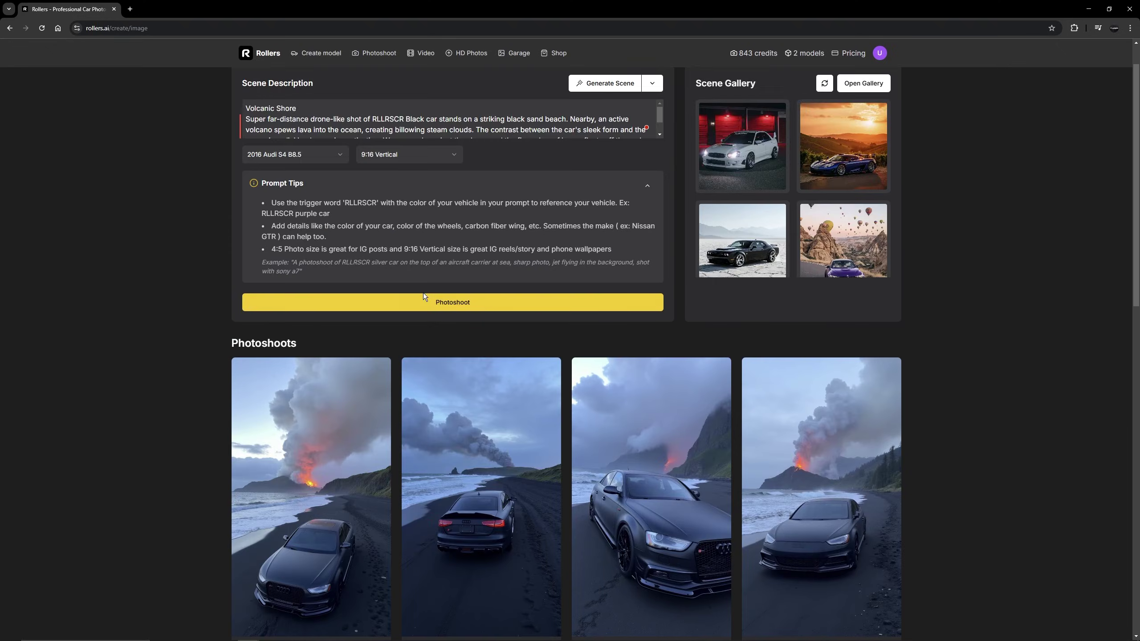
# Step: In HD Photos, load the drone-shot beach photo for upscaling, then remove it
pyautogui.click(468, 55)
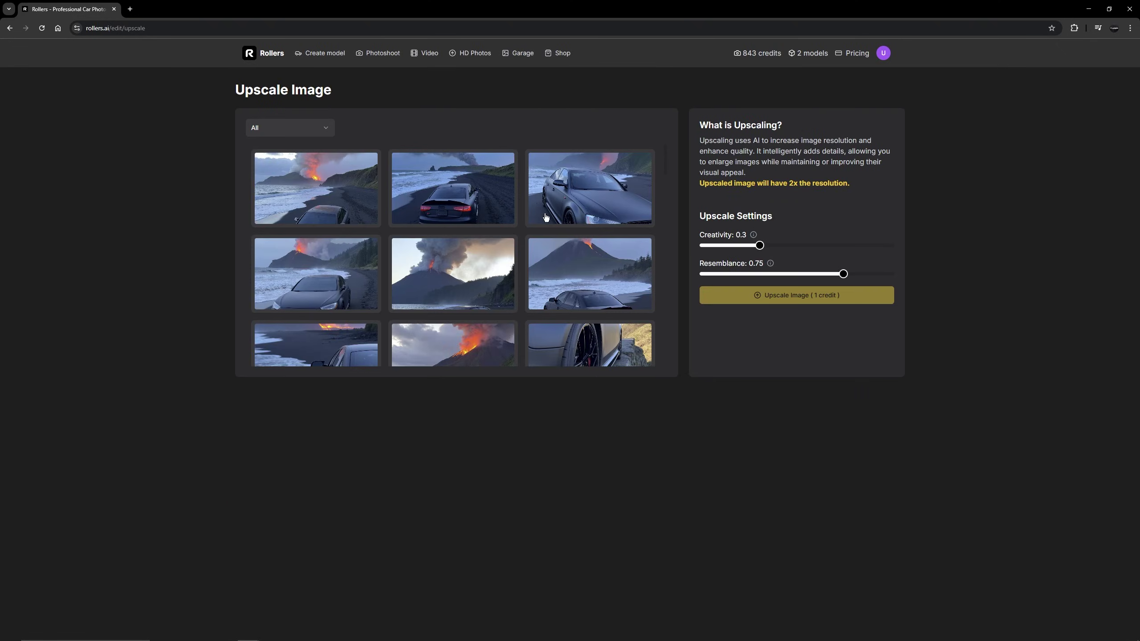
pyautogui.click(329, 198)
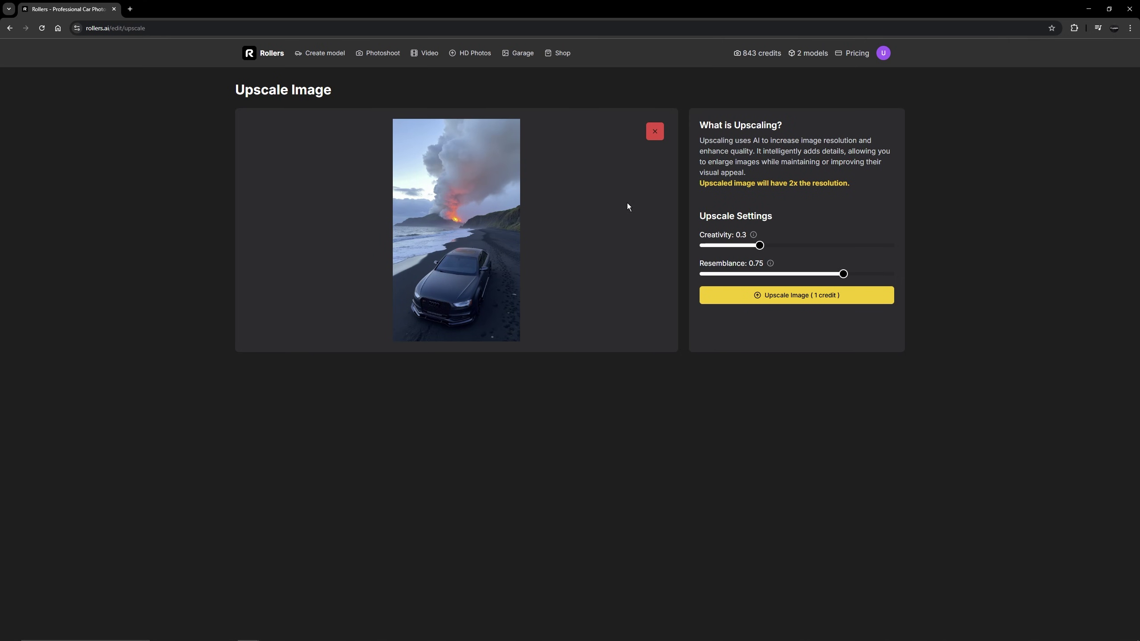
pyautogui.click(657, 132)
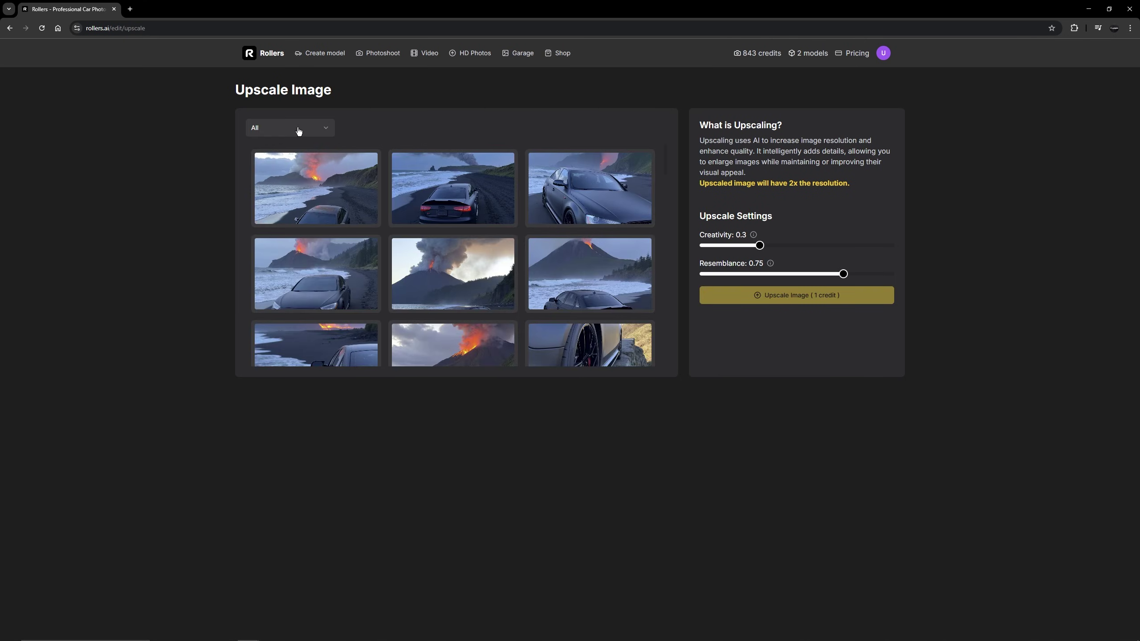
# Step: Visit the Create model, Image Creation, Video, HD Photos and Garage pages in turn
pyautogui.click(328, 54)
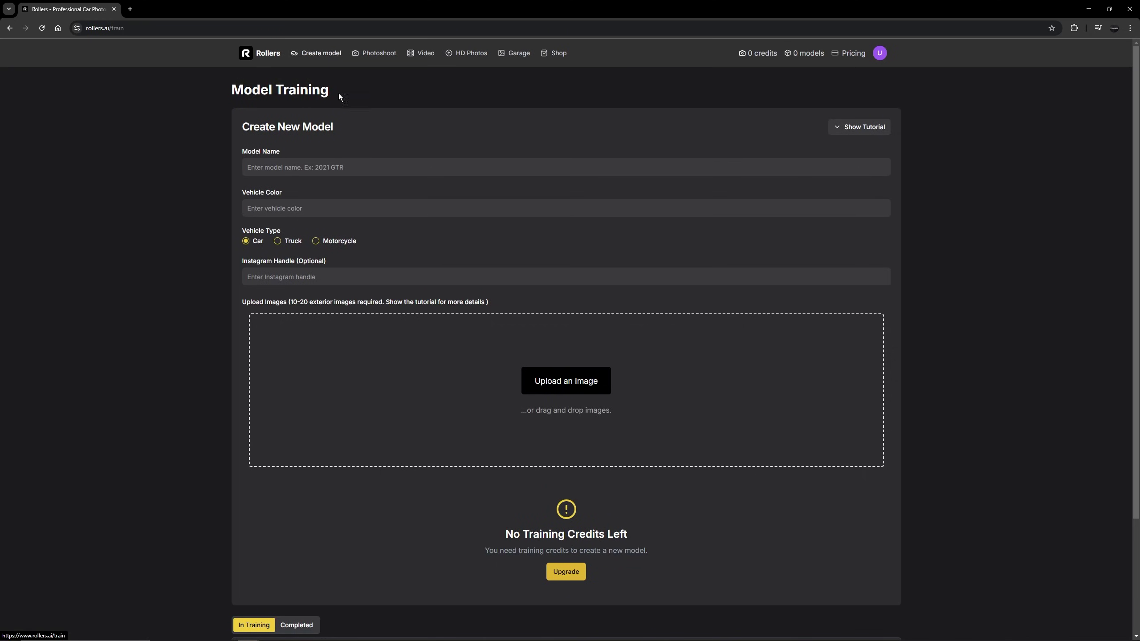
pyautogui.click(425, 59)
pyautogui.click(425, 58)
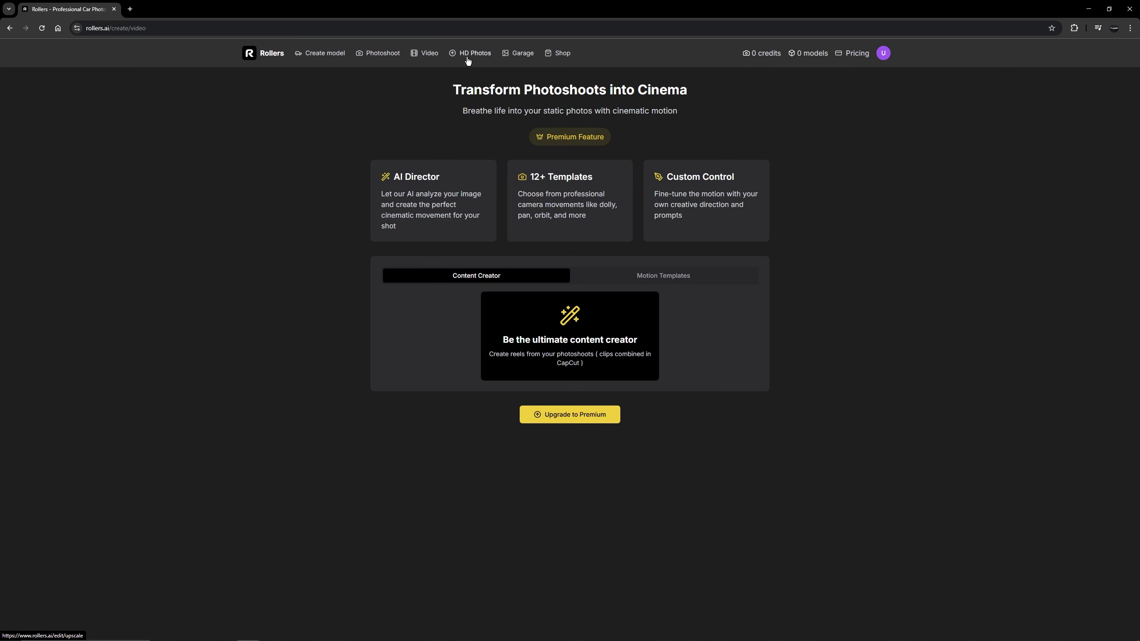
pyautogui.click(472, 53)
pyautogui.click(518, 54)
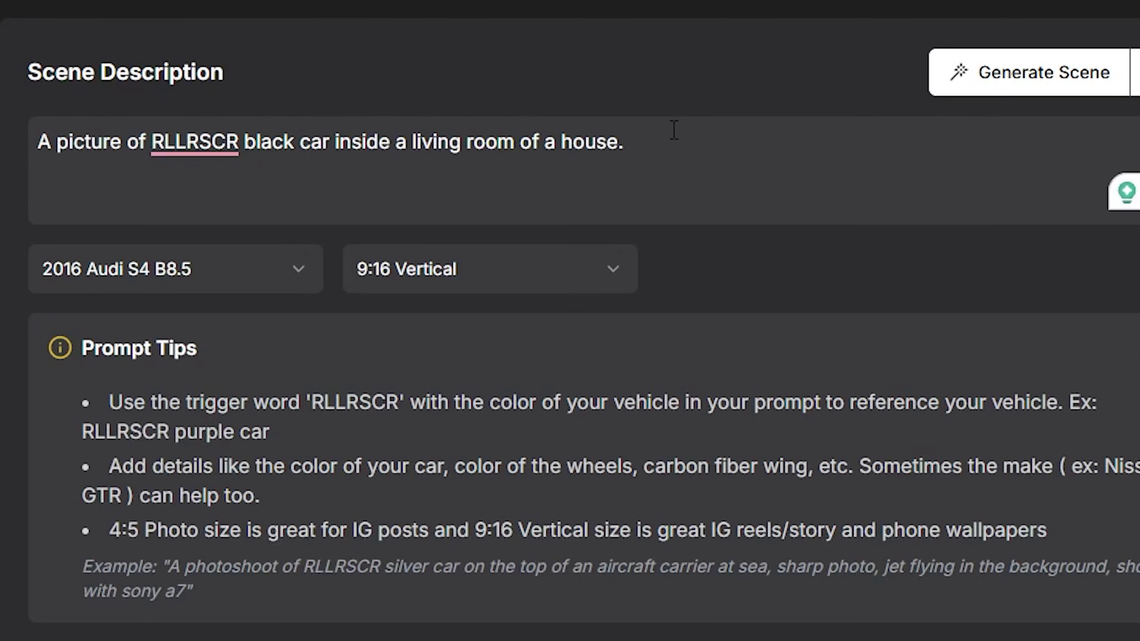
# Step: Revise the prompt to 'inside a room of a house, wide angle shot' and generate photos
pyautogui.moveTo(675, 127); pyautogui.dragTo(186, 143)
pyautogui.click(103, 144)
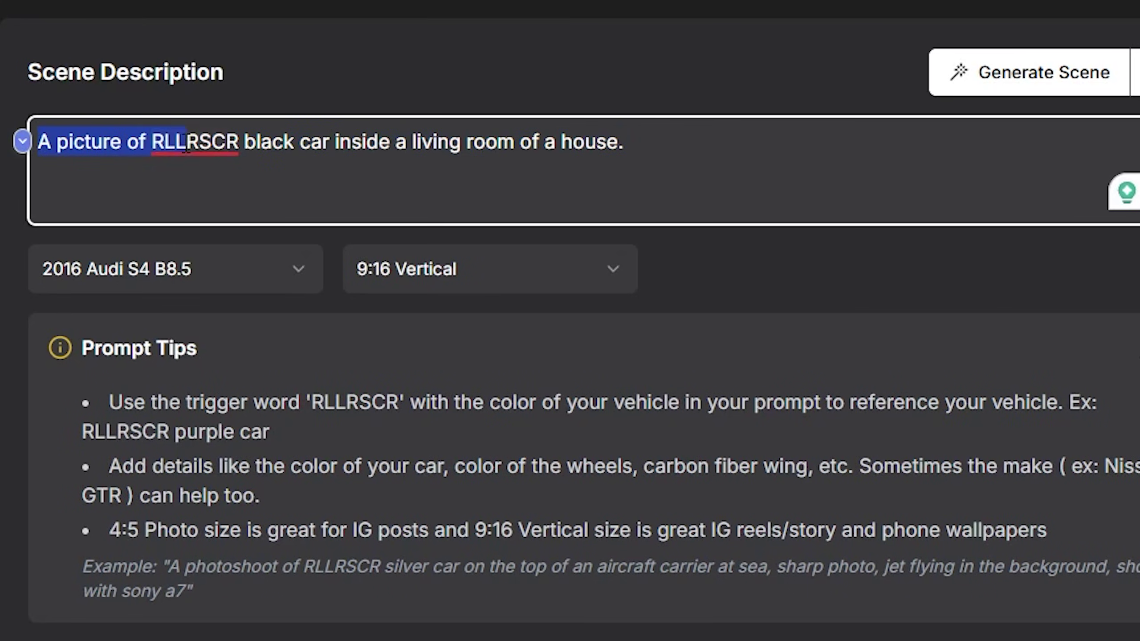
pyautogui.click(263, 135)
pyautogui.moveTo(260, 135); pyautogui.dragTo(610, 143)
pyautogui.click(653, 145)
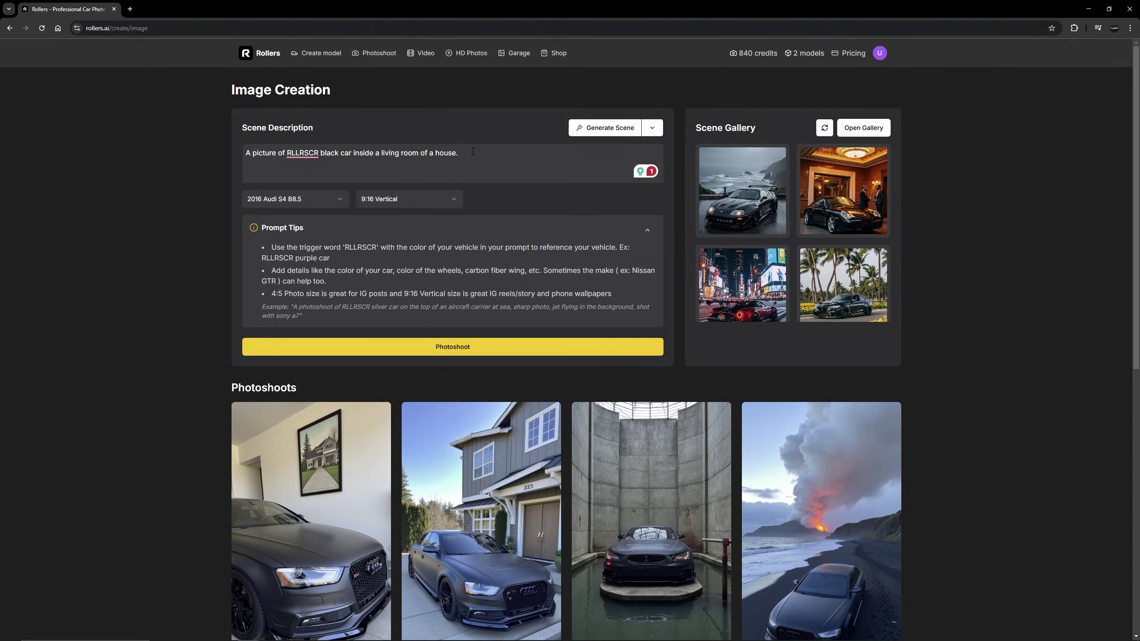
pyautogui.click(472, 152)
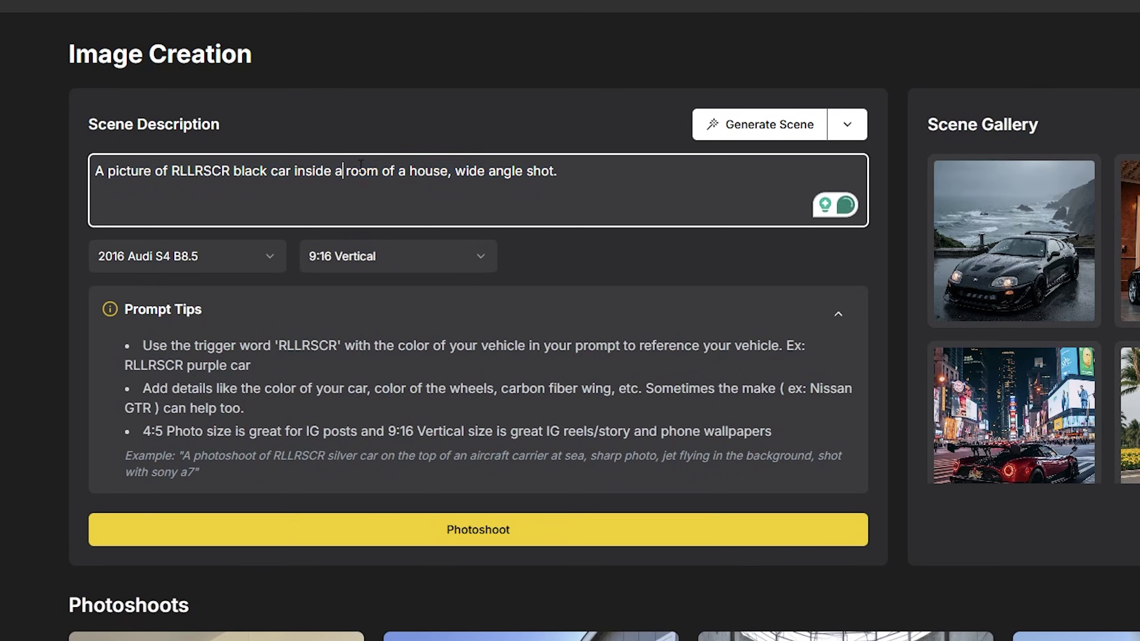
pyautogui.click(437, 346)
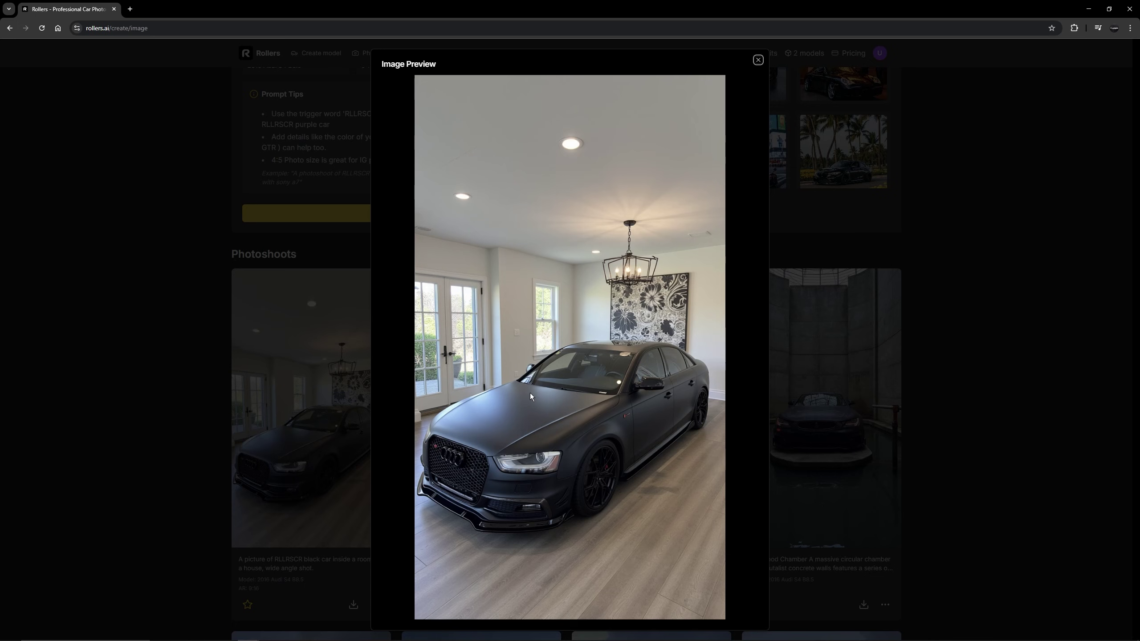
# Step: Regenerate the wide-angle room photo and view the finished shot full size
pyautogui.click(270, 333)
pyautogui.click(452, 347)
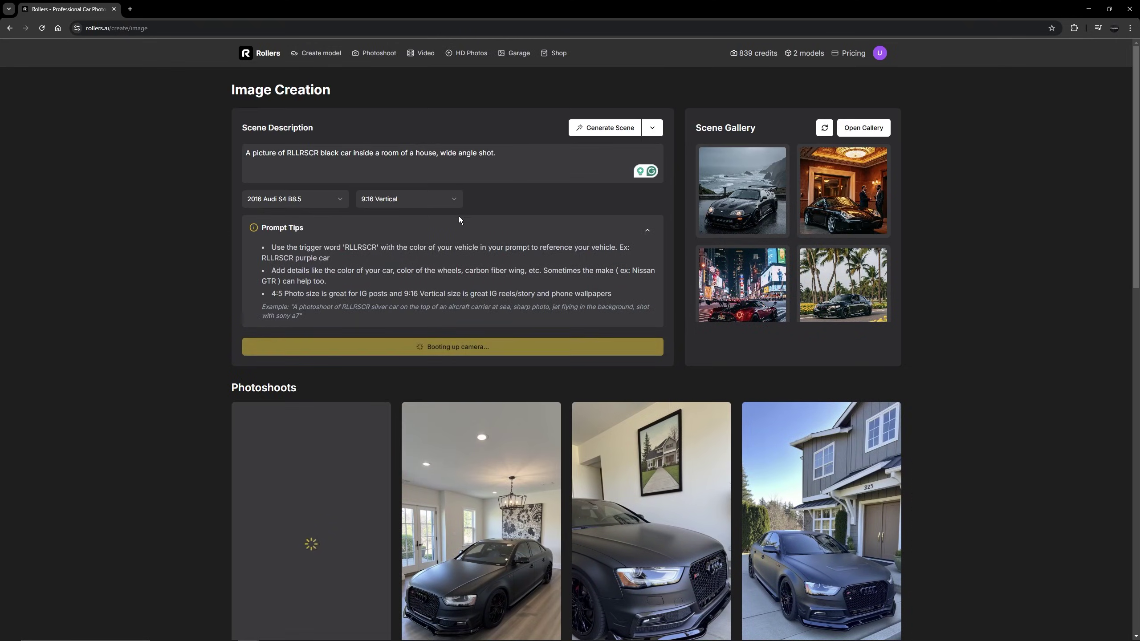
pyautogui.scroll(-3, 311, 303)
pyautogui.scroll(-1, 311, 303)
pyautogui.click(299, 355)
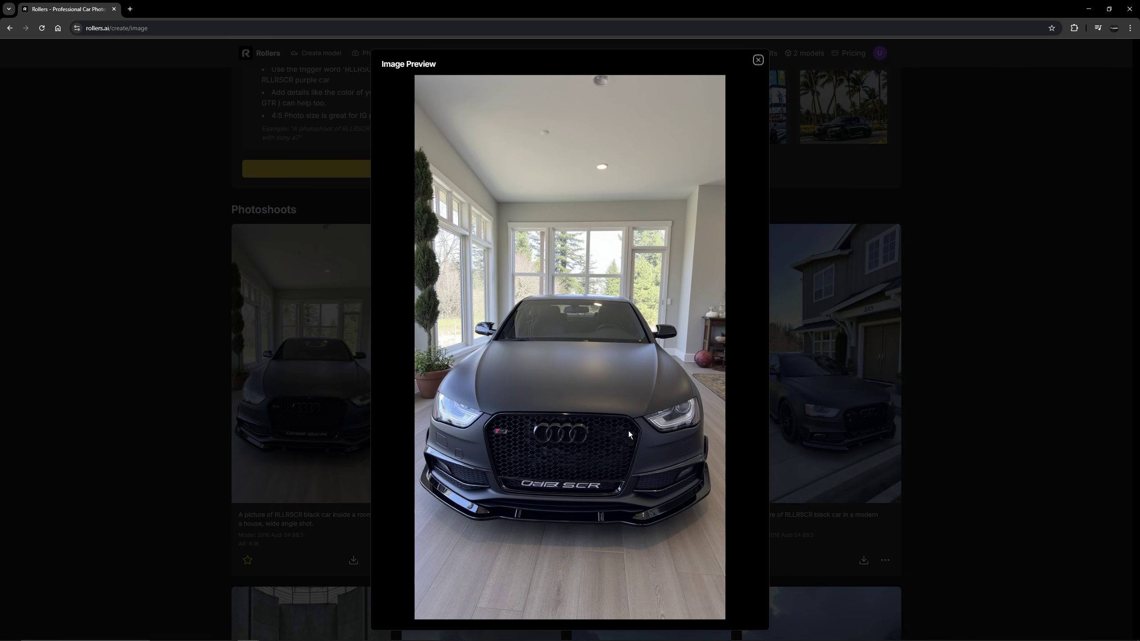
pyautogui.press('Escape')
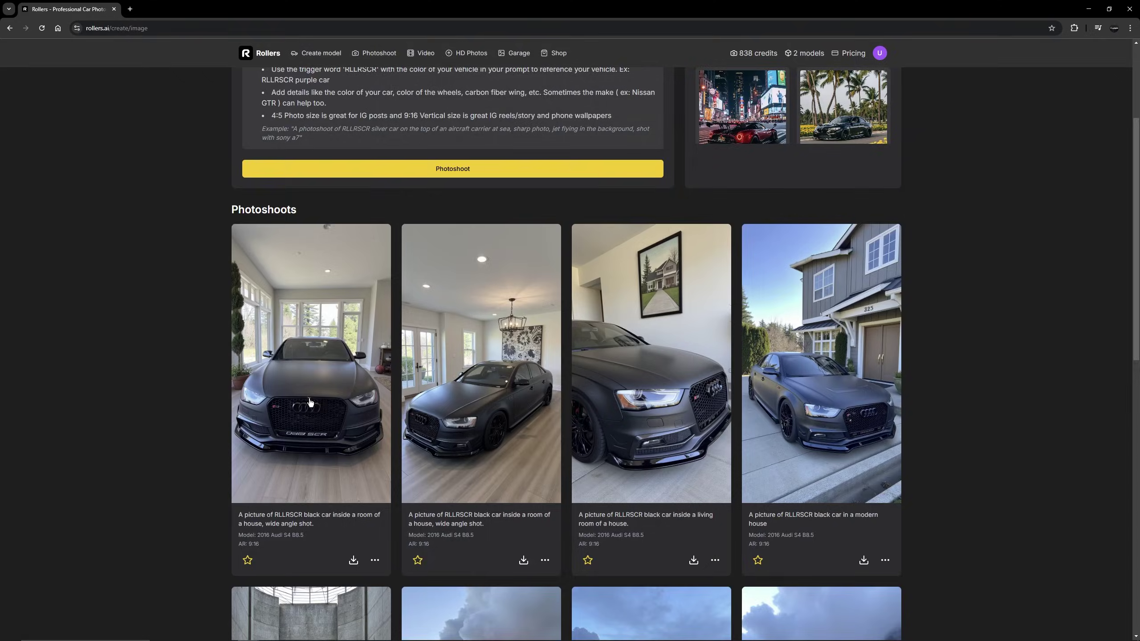
# Step: Append 'focus on the rear of the car' to the prompt, generate, and preview the rear-view photo
pyautogui.click(335, 362)
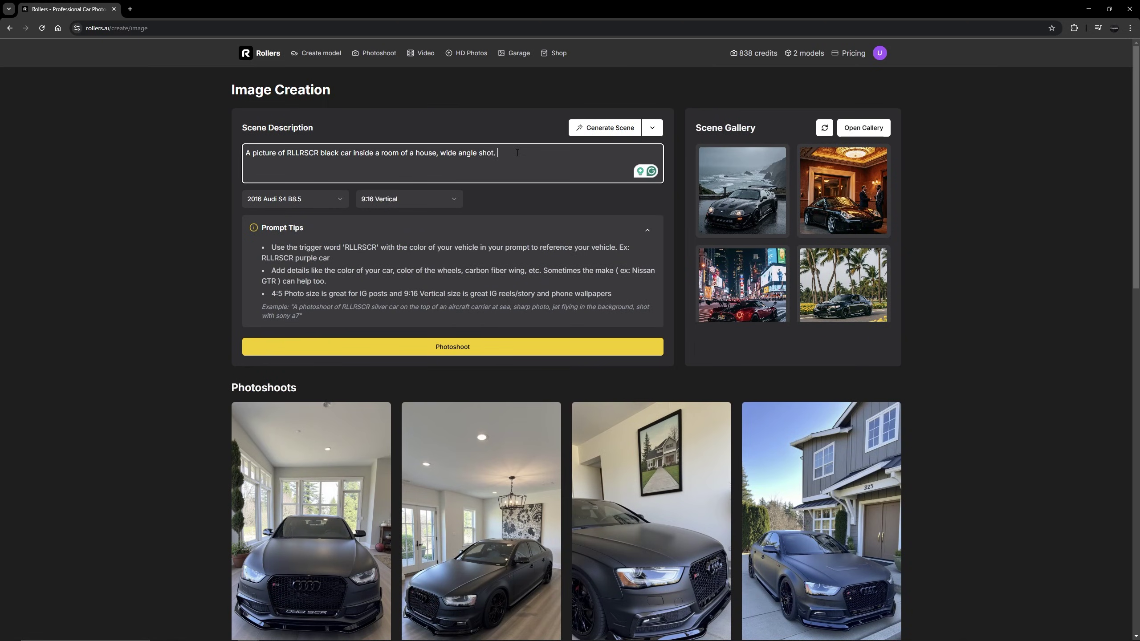
pyautogui.write('focus on the rear of the car')
pyautogui.click(391, 346)
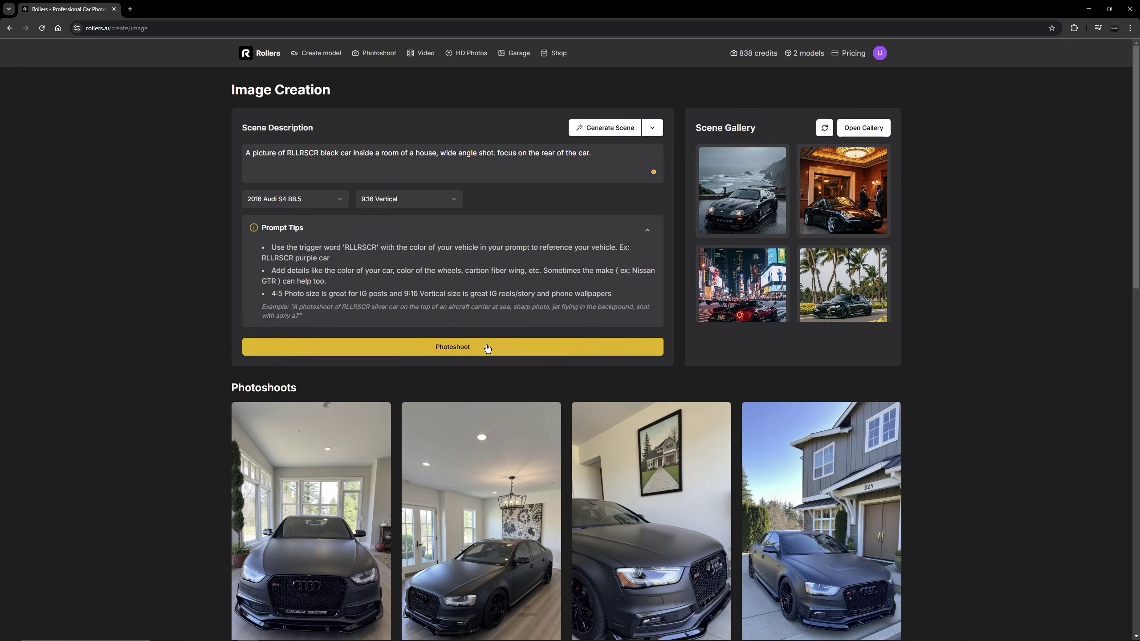
pyautogui.scroll(-5, 388, 345)
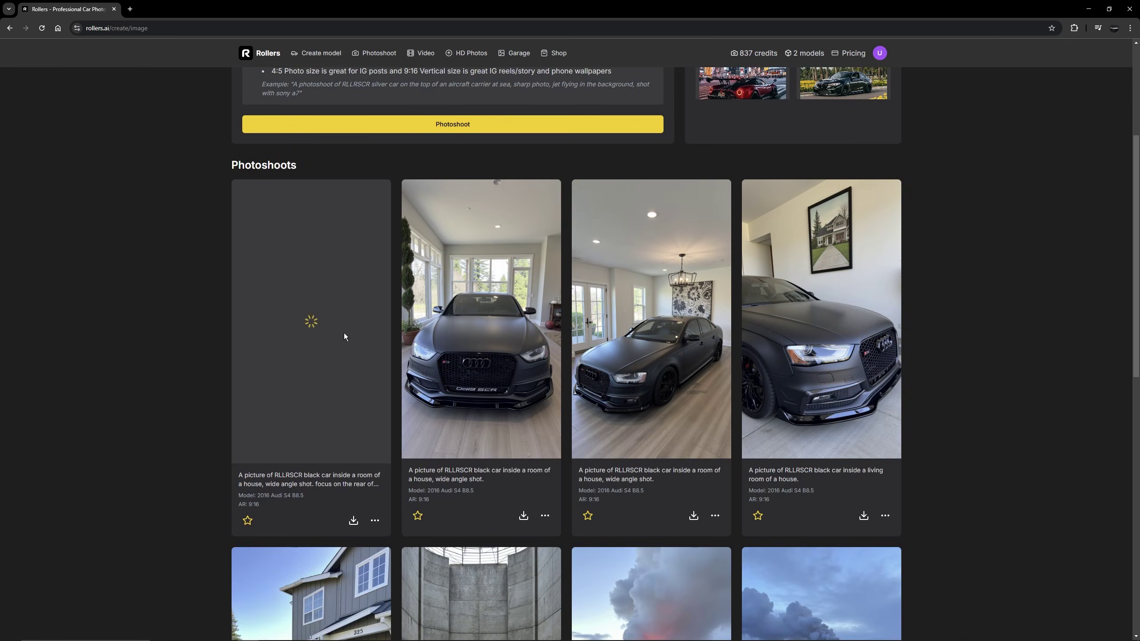
pyautogui.scroll(1, 343, 333)
pyautogui.click(368, 333)
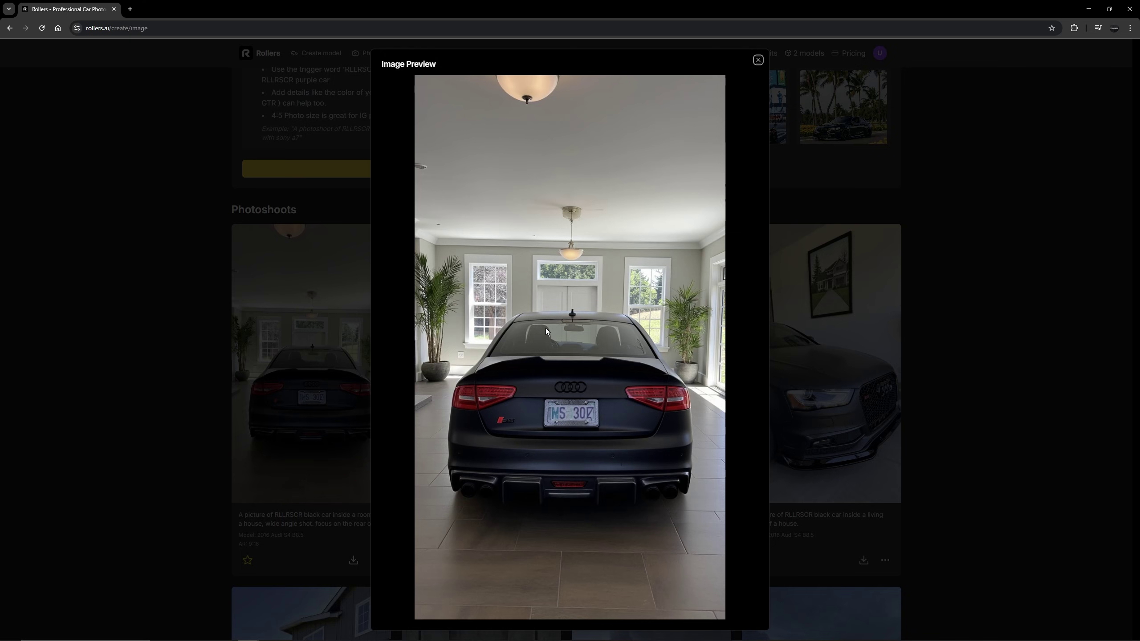
pyautogui.click(369, 326)
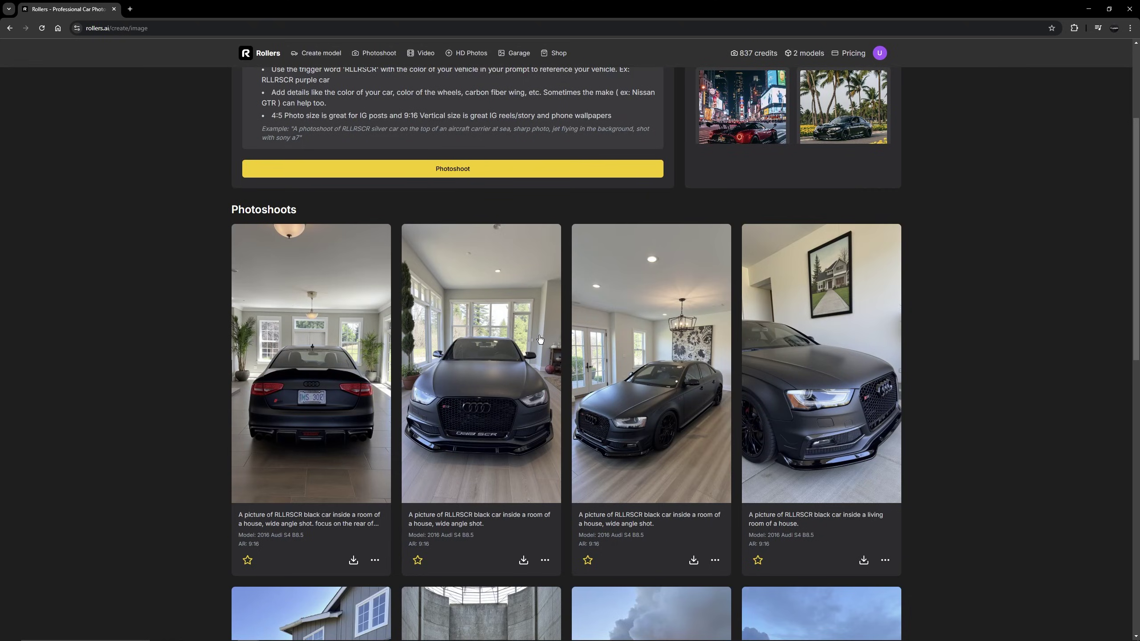
# Step: Compare the third, second and rear-view photos in the enlarged preview
pyautogui.click(579, 339)
pyautogui.click(355, 346)
pyautogui.click(460, 349)
pyautogui.click(302, 342)
pyautogui.click(305, 343)
pyautogui.click(329, 352)
pyautogui.click(355, 348)
pyautogui.click(292, 355)
pyautogui.scroll(5, 314, 360)
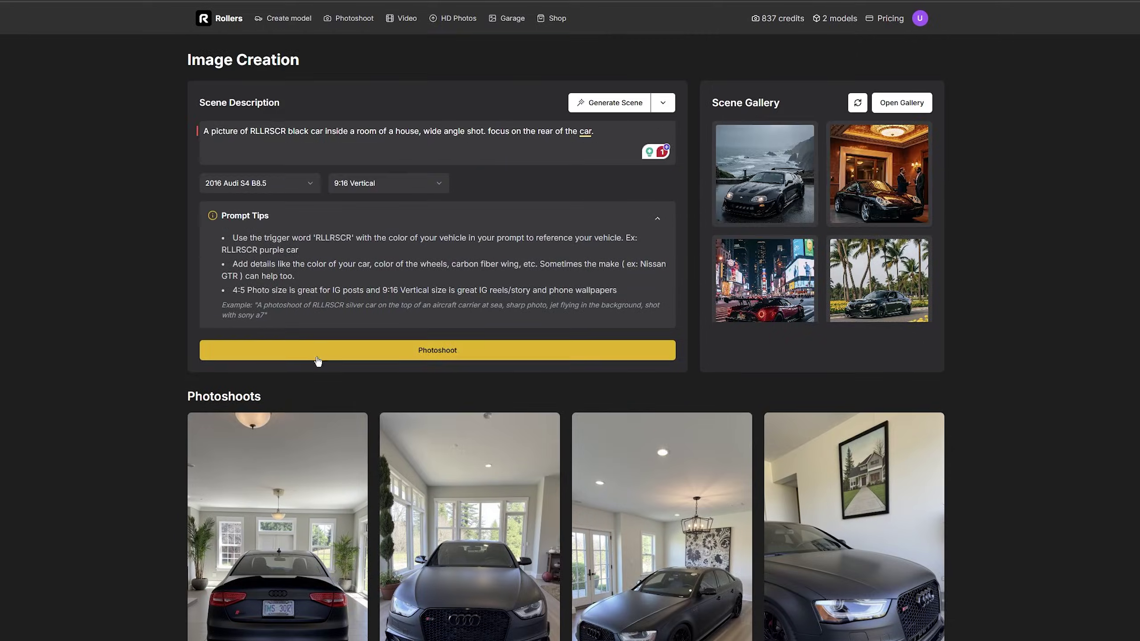
pyautogui.scroll(-2, 338, 371)
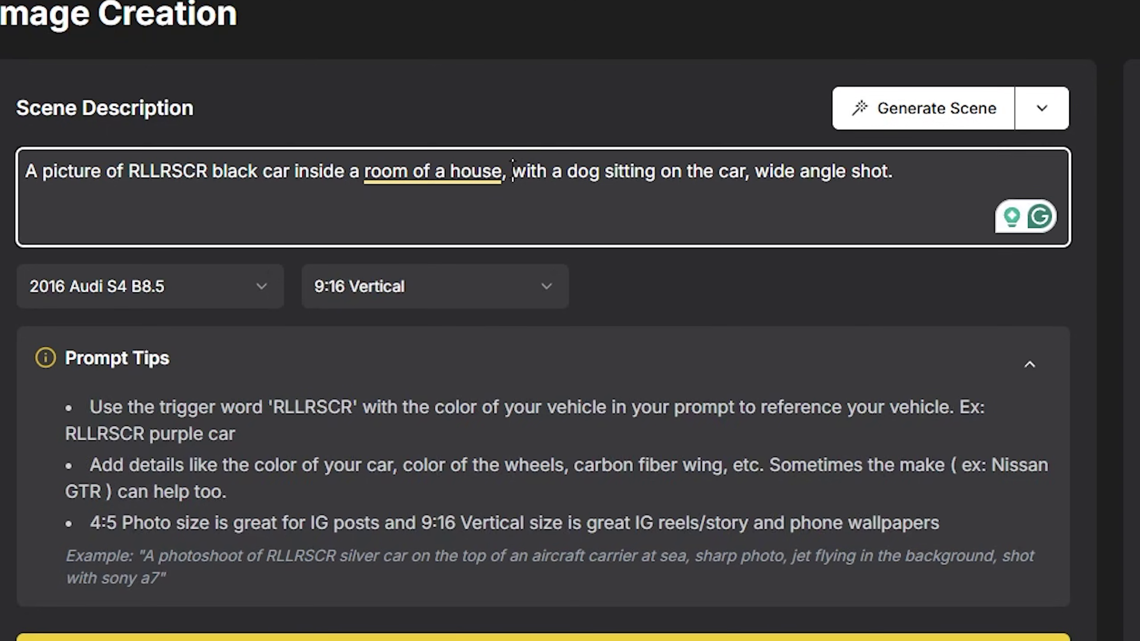
# Step: Generate a photo with the prompt phrase 'with a dog sitting on the car'
pyautogui.moveTo(512, 171); pyautogui.dragTo(629, 172)
pyautogui.moveTo(458, 273); pyautogui.dragTo(771, 266)
pyautogui.click(782, 268)
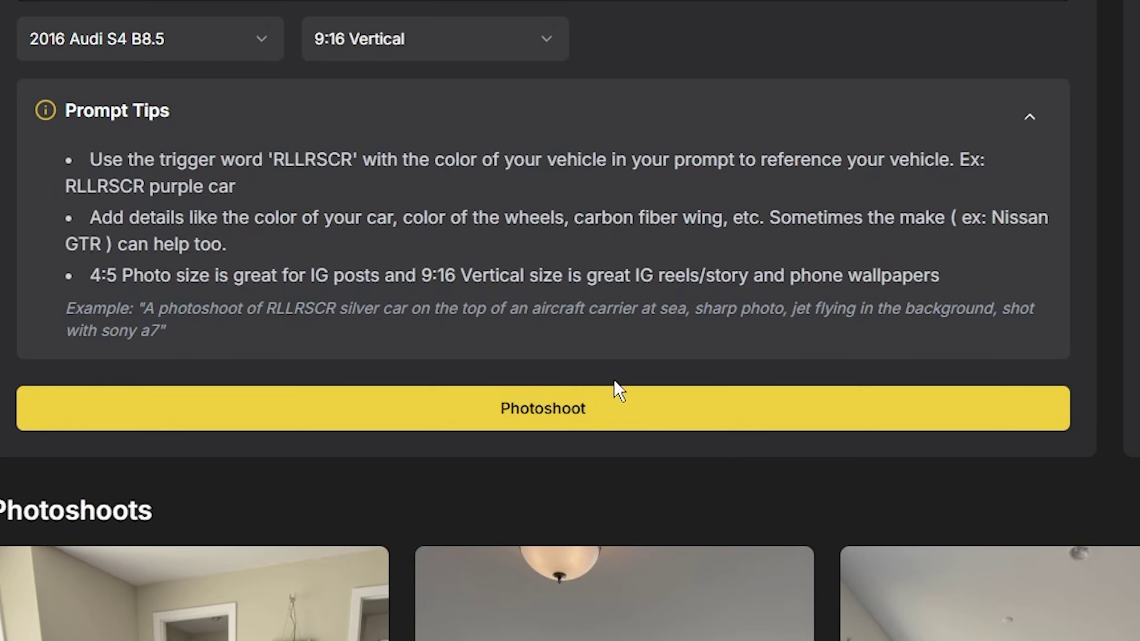
pyautogui.click(596, 401)
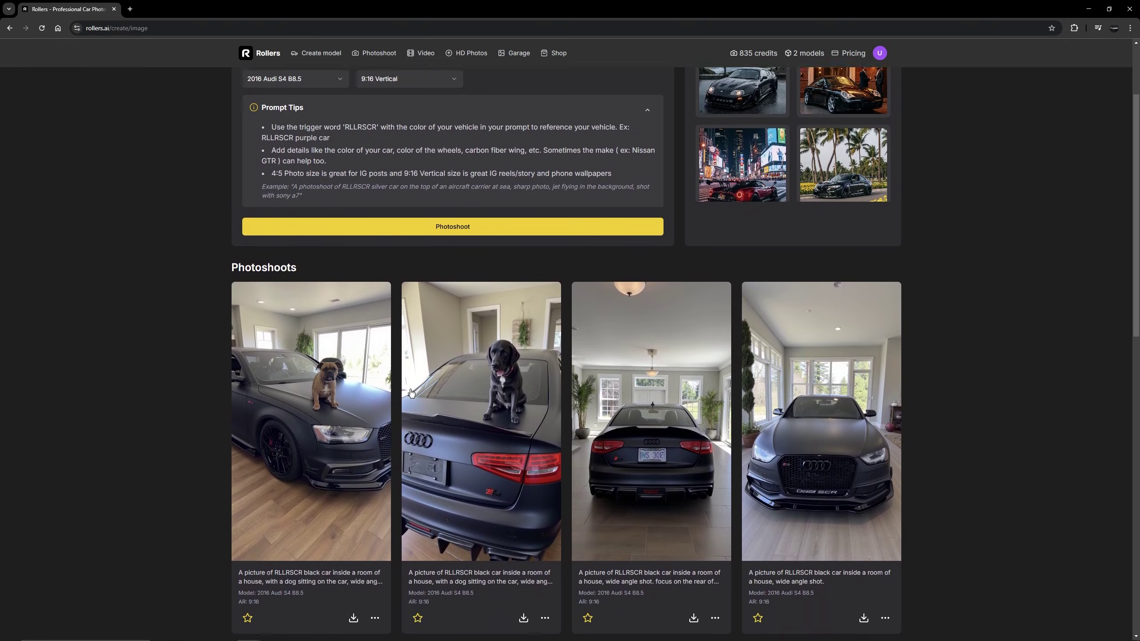
# Step: Browse the black-dog and brown-dog-on-car photos in the enlarged preview
pyautogui.scroll(-1, 430, 392)
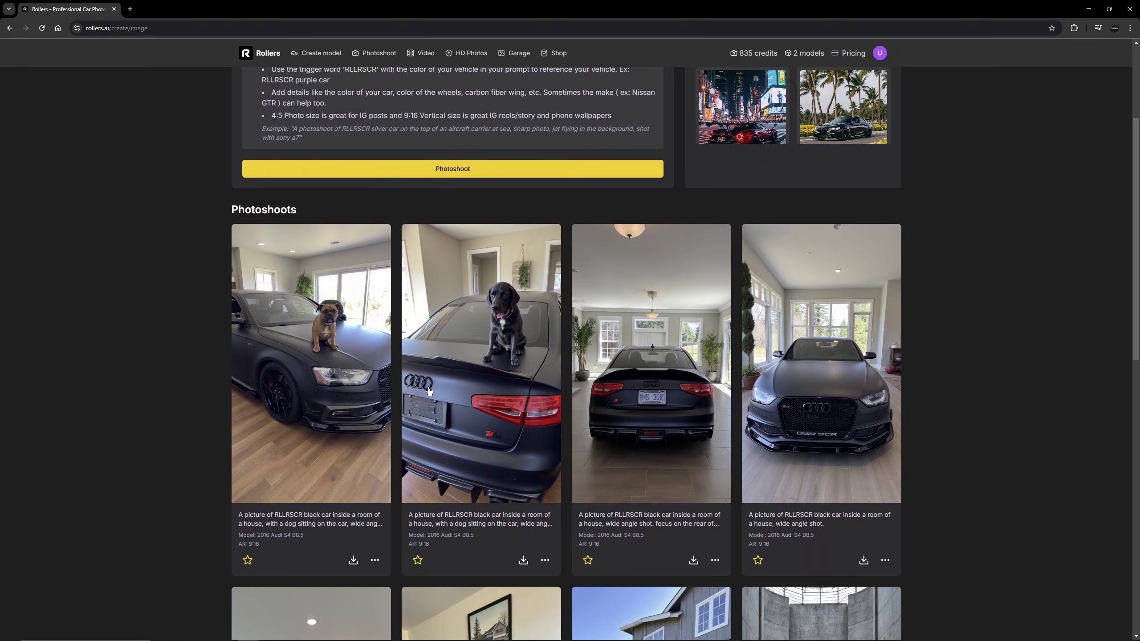
pyautogui.click(453, 366)
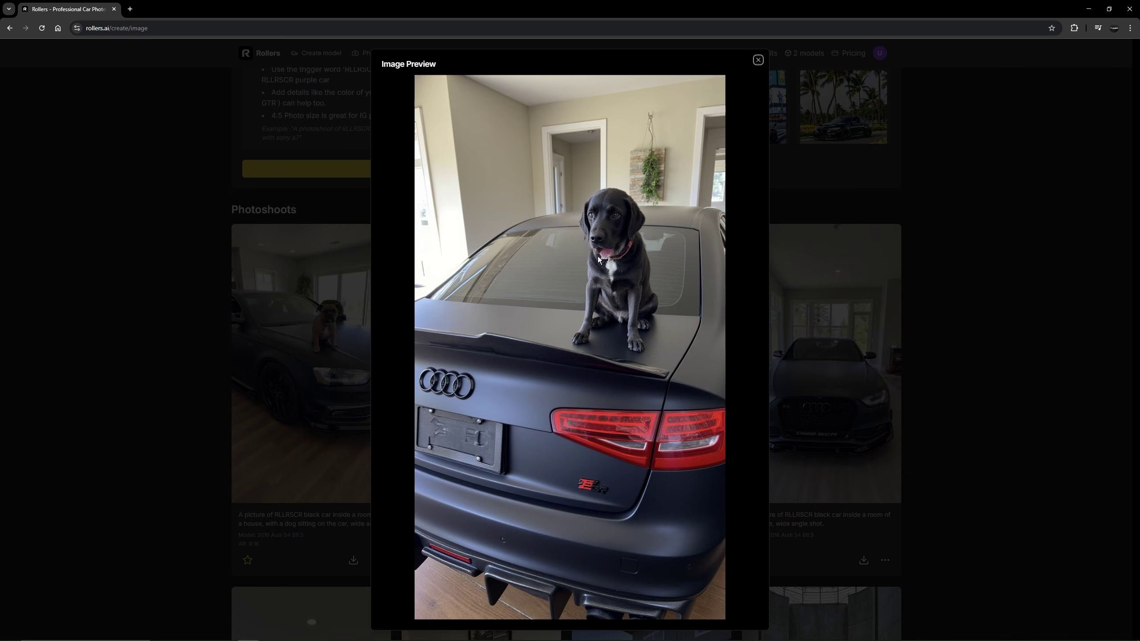
pyautogui.press('Left')
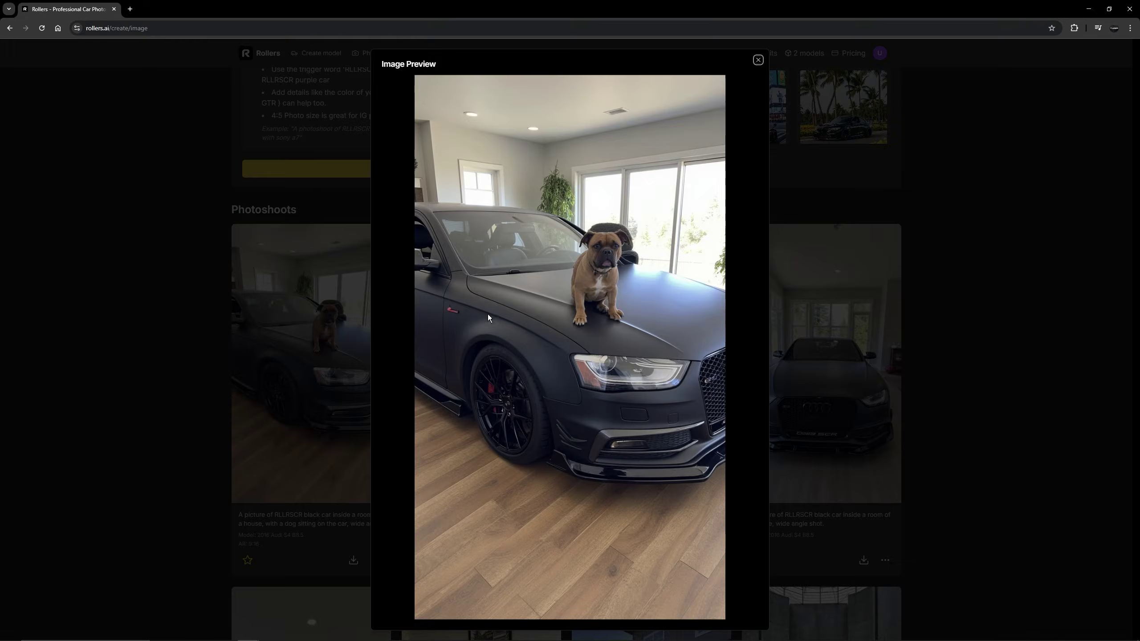
pyautogui.scroll(-1, 363, 318)
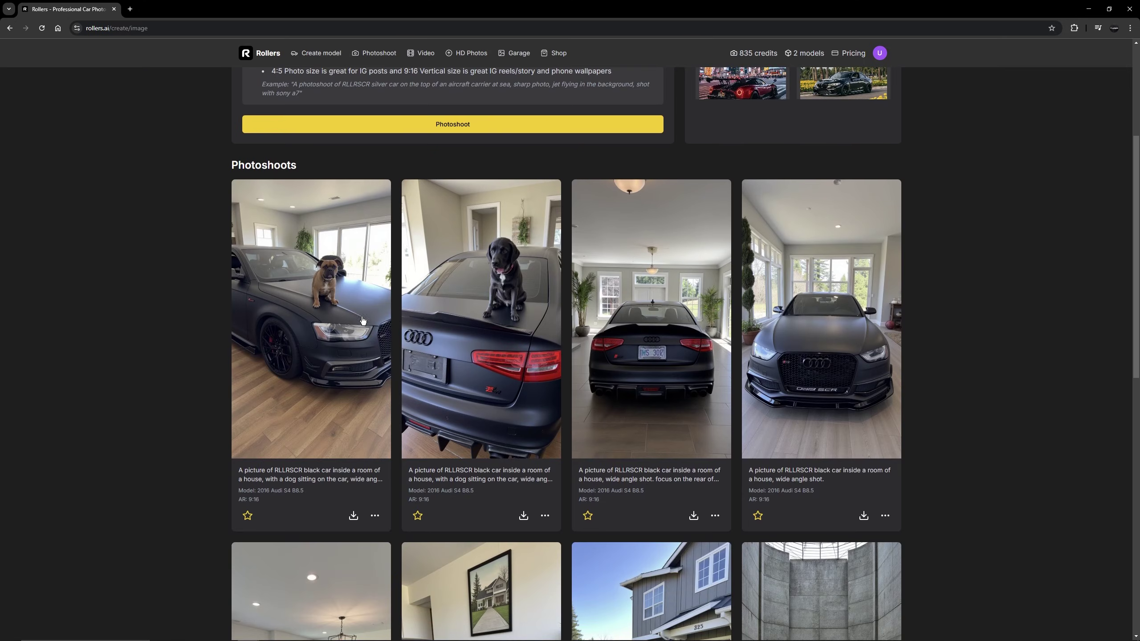
pyautogui.click(338, 310)
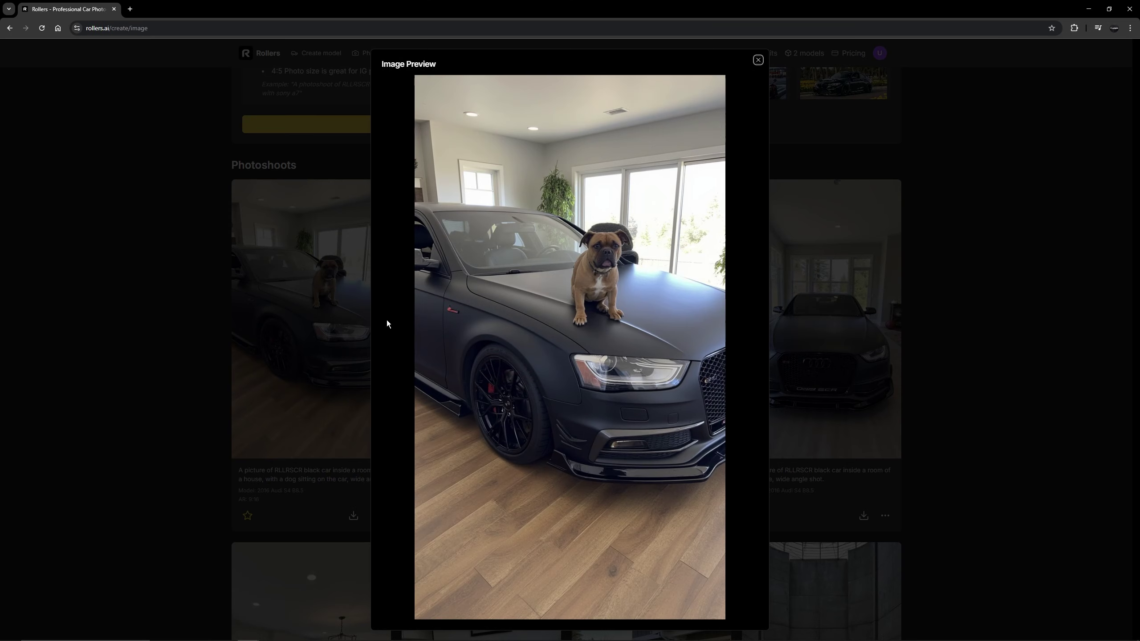
pyautogui.scroll(2, 386, 320)
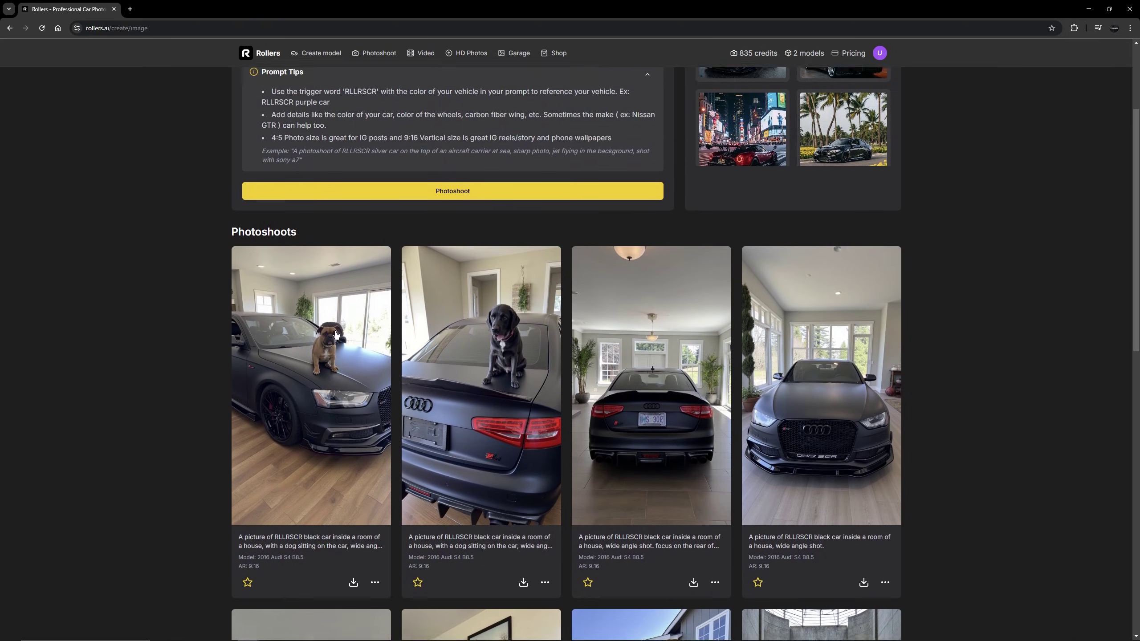
pyautogui.click(389, 332)
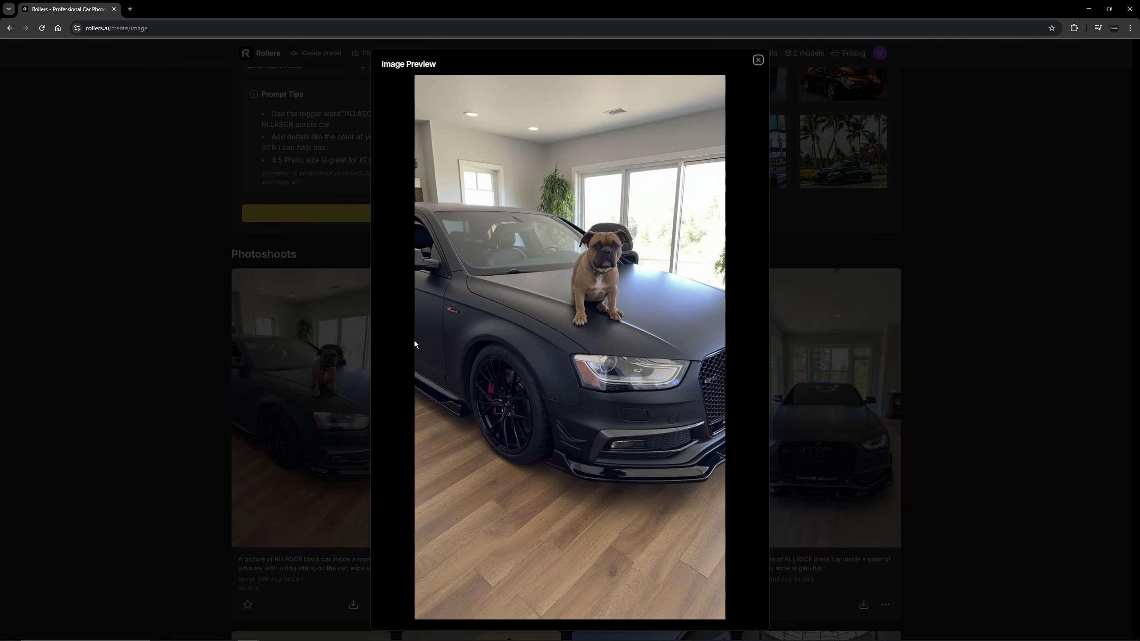
pyautogui.click(414, 341)
pyautogui.scroll(-1, 404, 310)
pyautogui.click(397, 278)
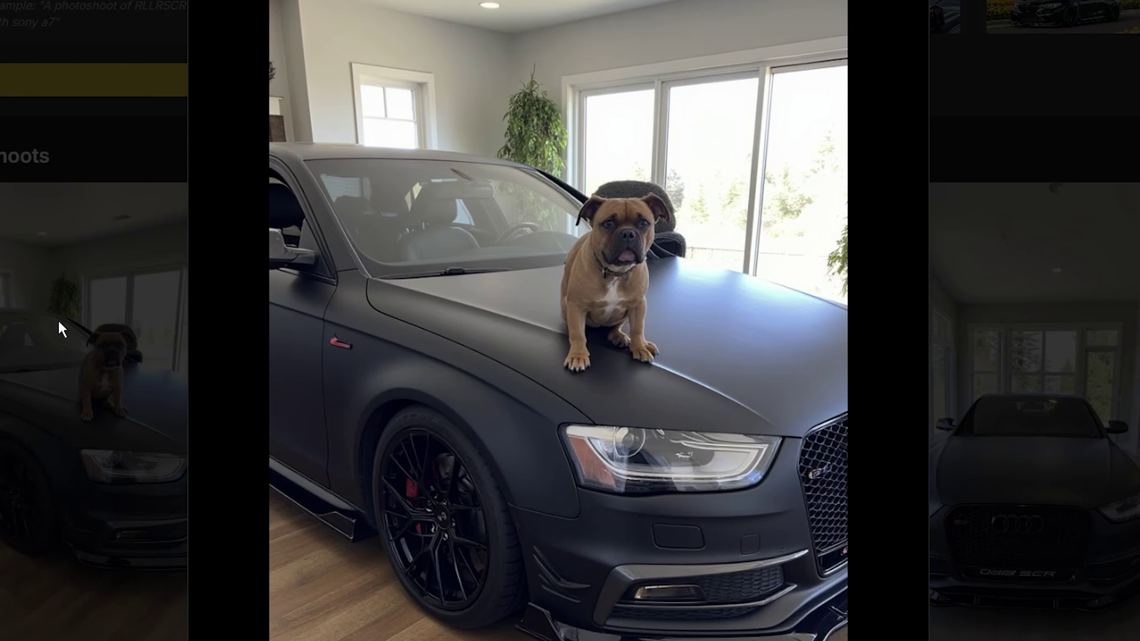
pyautogui.click(302, 300)
pyautogui.scroll(4, 213, 158)
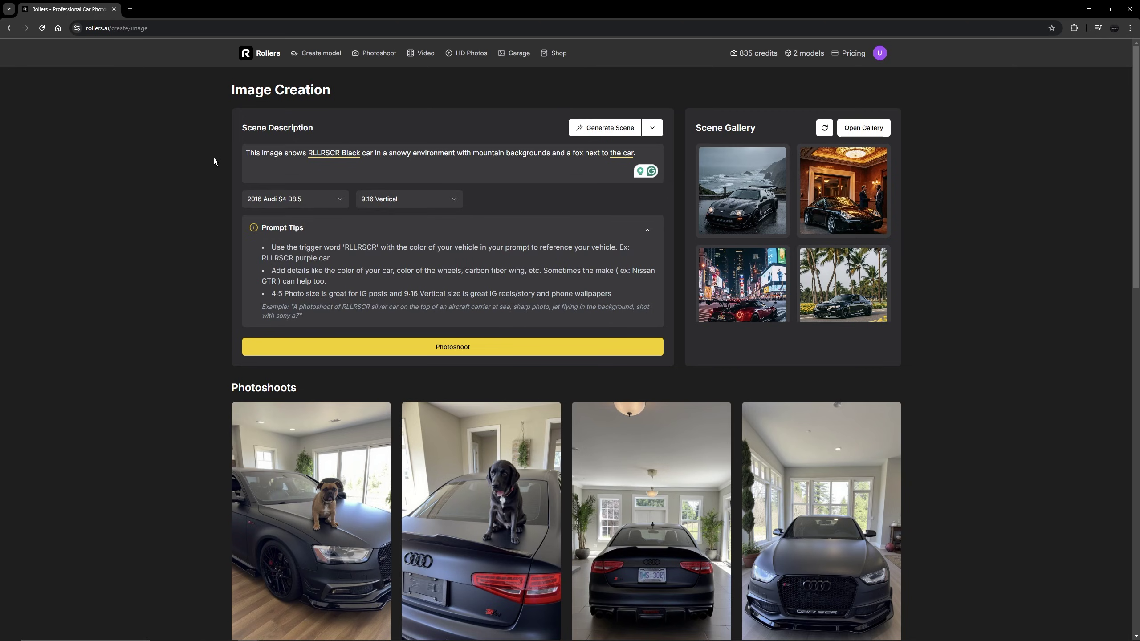
# Step: Generate the snowy mountain fox photo from the edited prompt at 9:16 Vertical
pyautogui.click(363, 153)
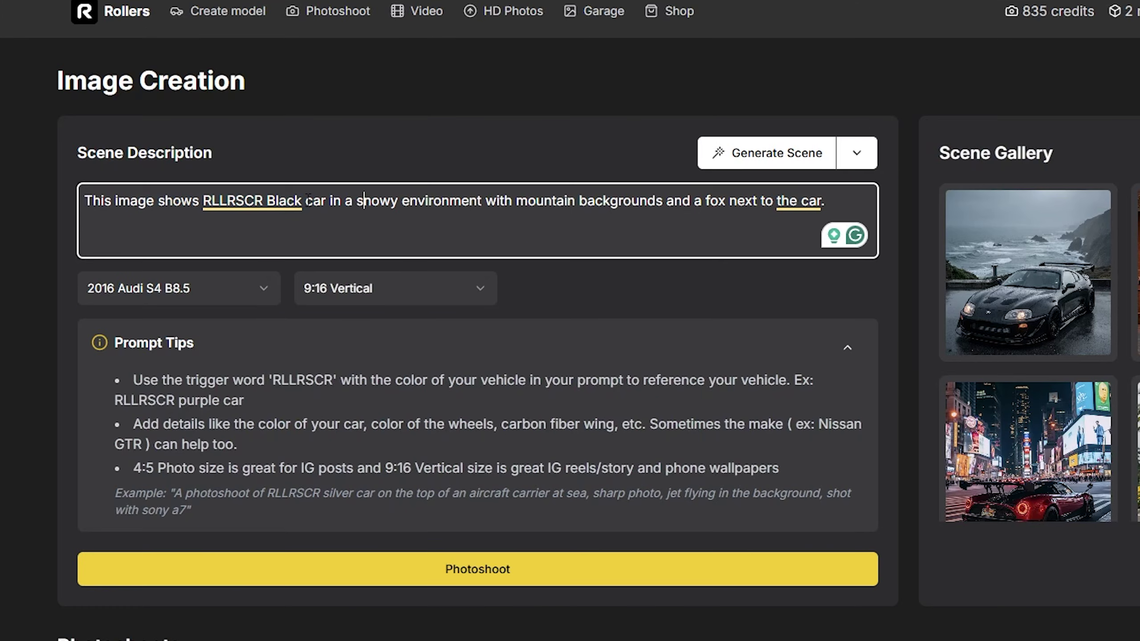
pyautogui.moveTo(310, 200); pyautogui.dragTo(761, 200)
pyautogui.click(396, 288)
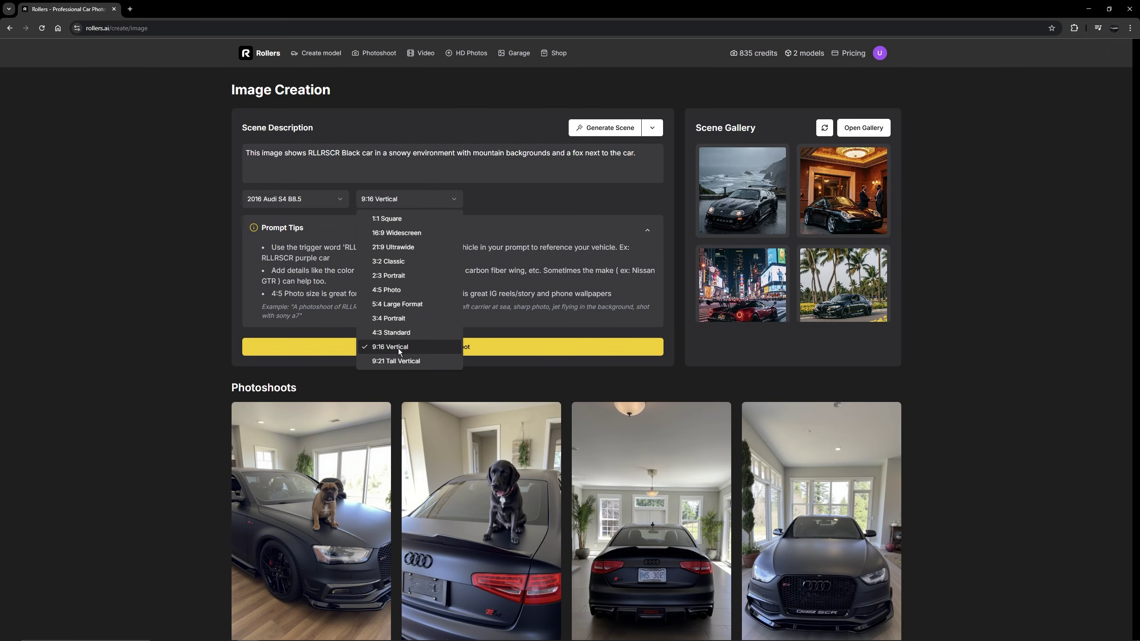
pyautogui.click(391, 568)
pyautogui.click(451, 347)
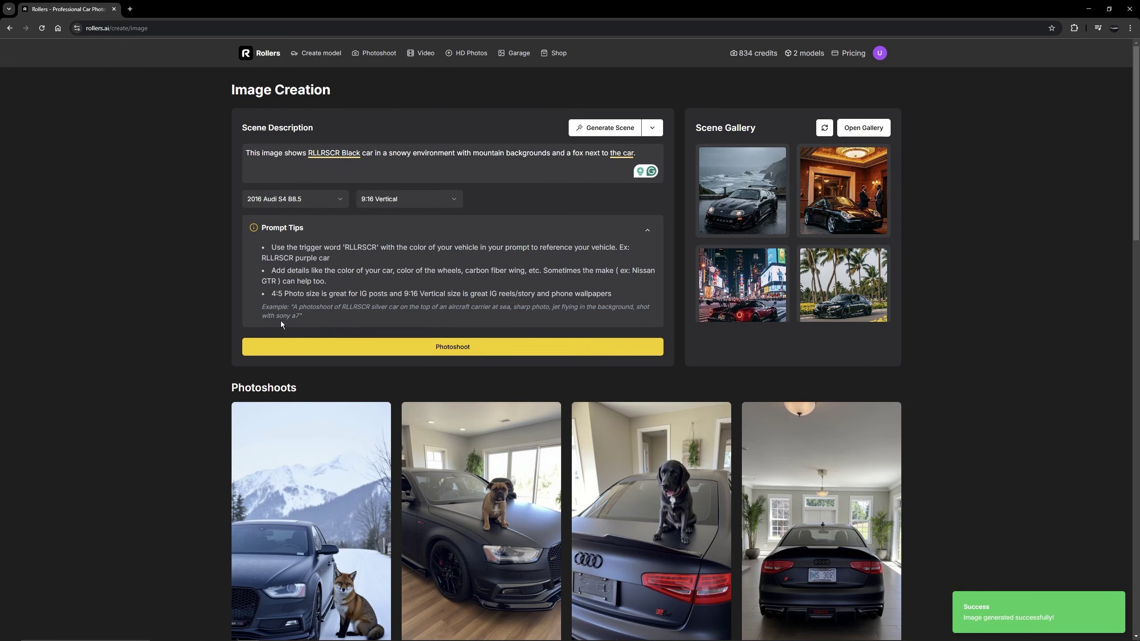
# Step: Inspect the new snowy fox-and-Audi photo enlarged, then close it
pyautogui.scroll(-5, 280, 320)
pyautogui.click(306, 325)
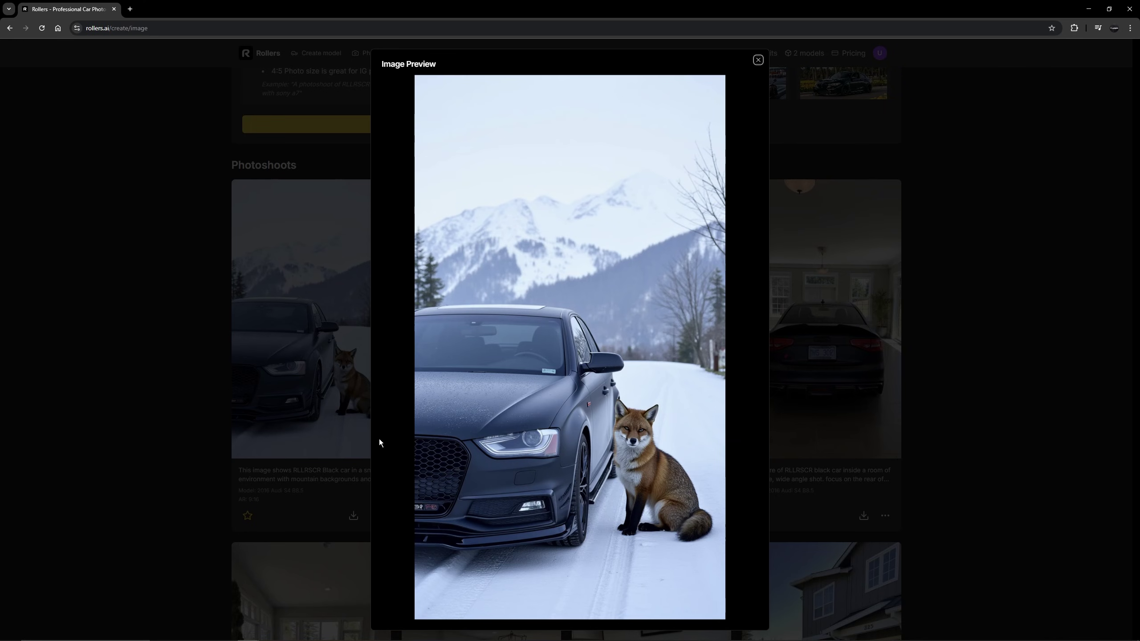
pyautogui.click(362, 434)
pyautogui.click(332, 386)
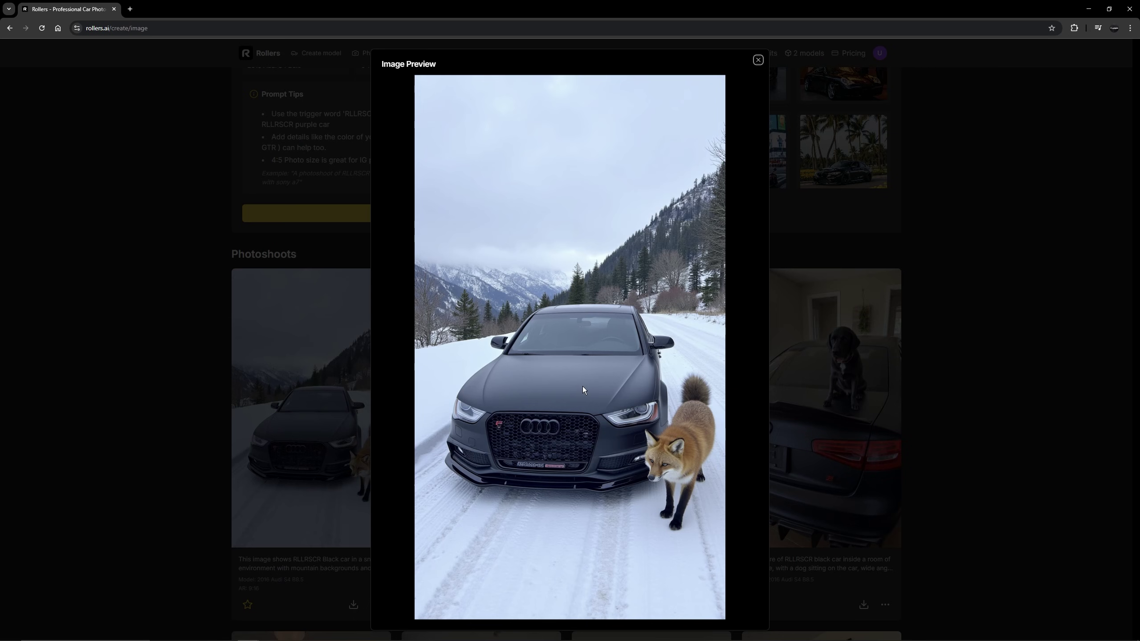
pyautogui.press('Escape')
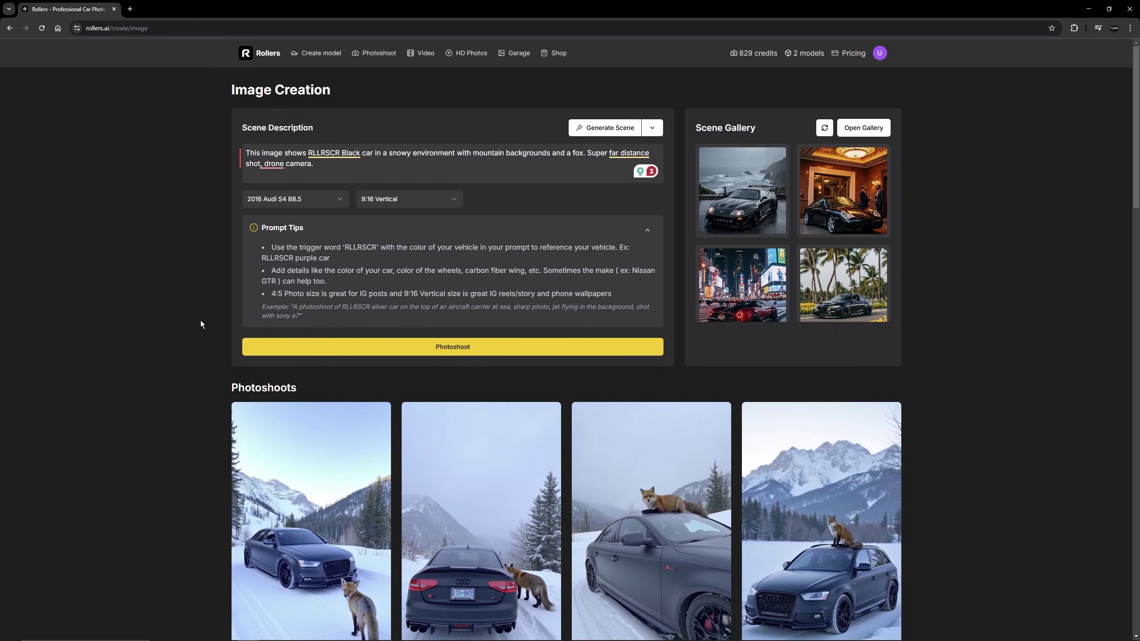
# Step: Browse the four snowy fox photos, including fox on the roof and beside the front
pyautogui.scroll(-6, 199, 322)
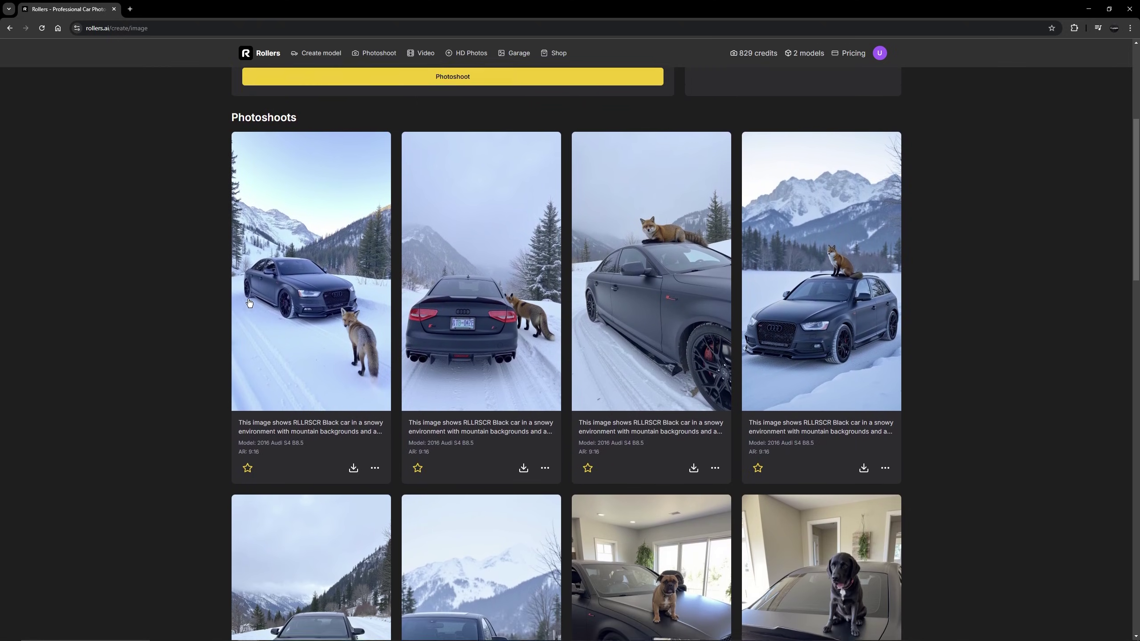
pyautogui.click(243, 310)
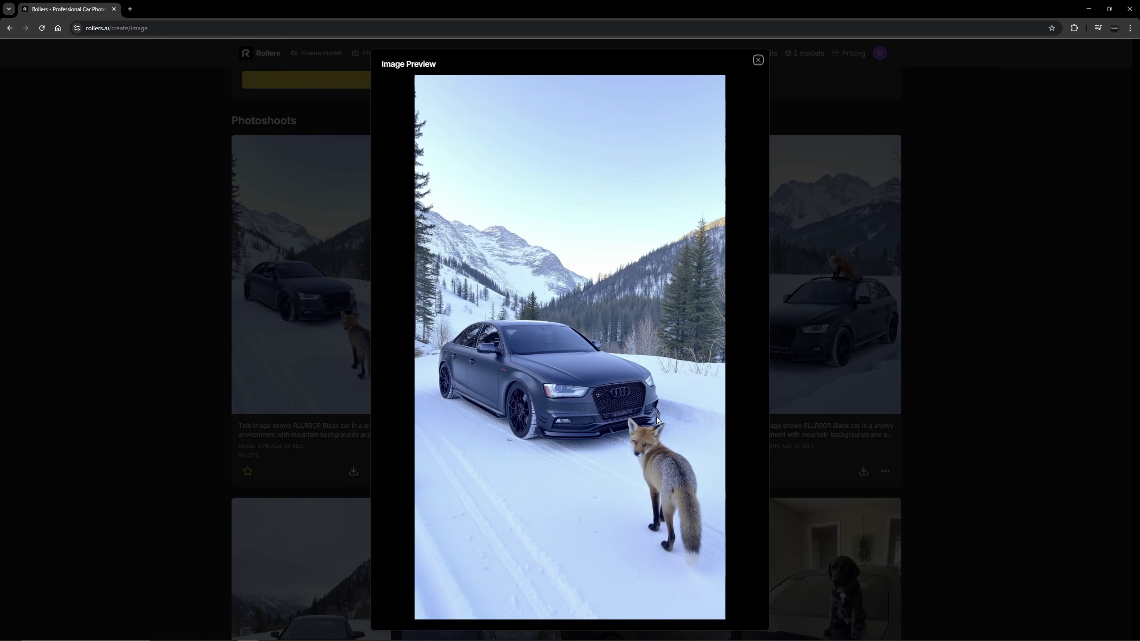
pyautogui.press('Right')
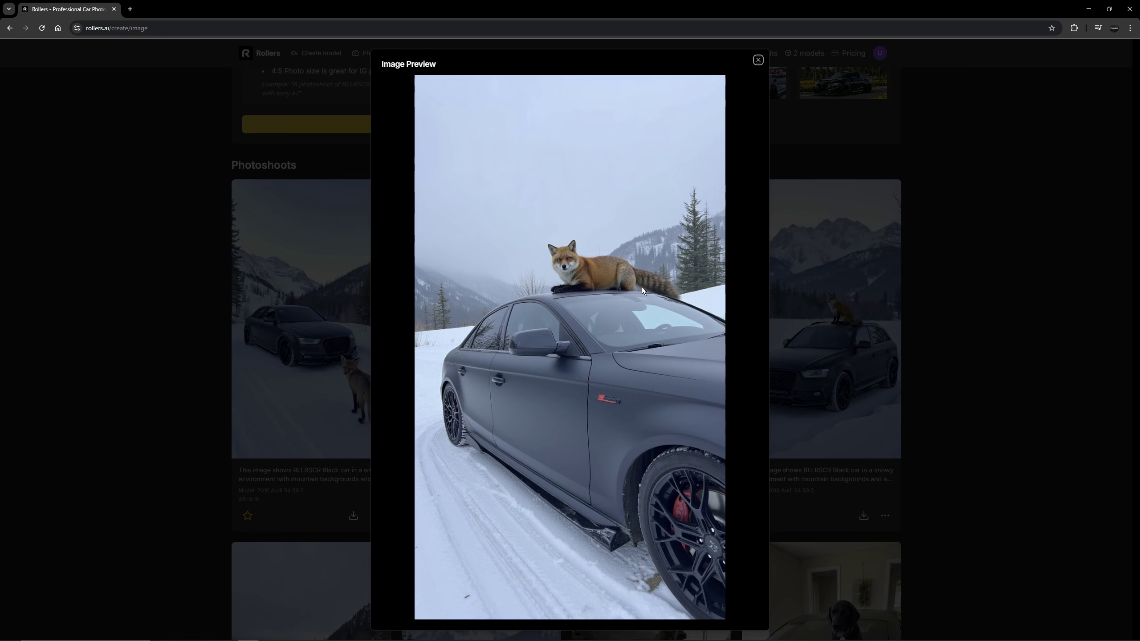
pyautogui.press('Right')
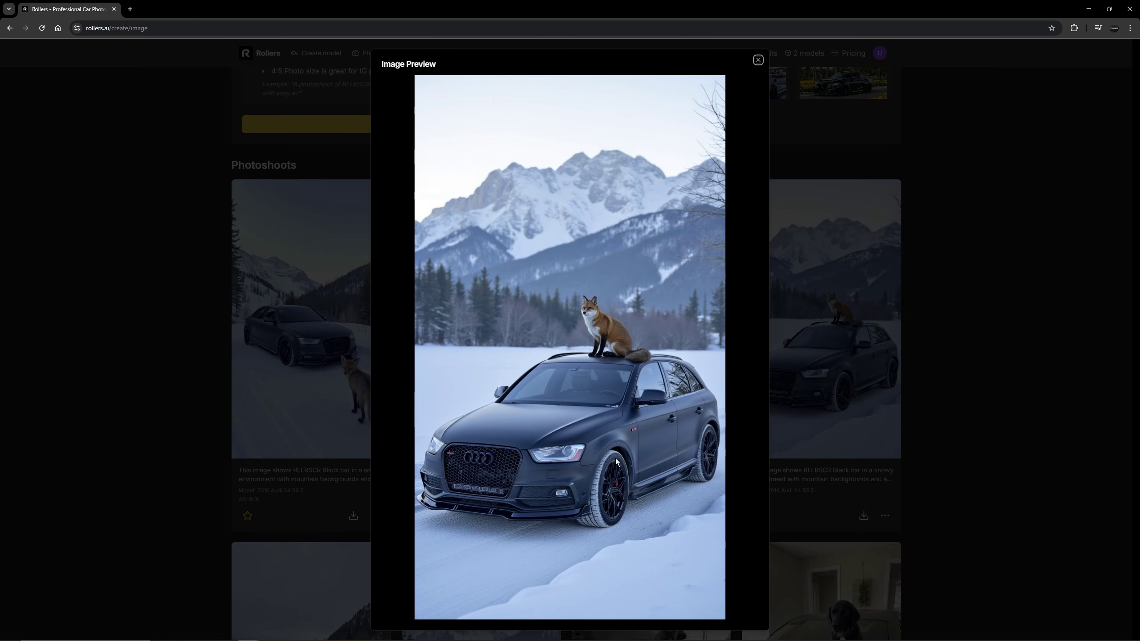
pyautogui.press('Right')
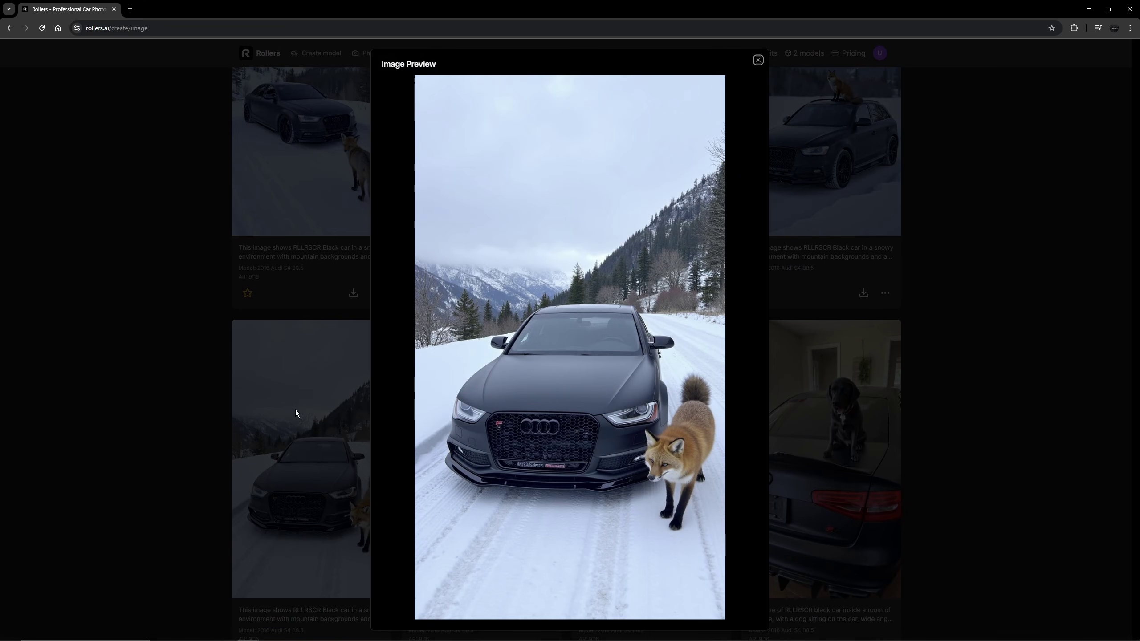
pyautogui.press('Right')
pyautogui.click(315, 415)
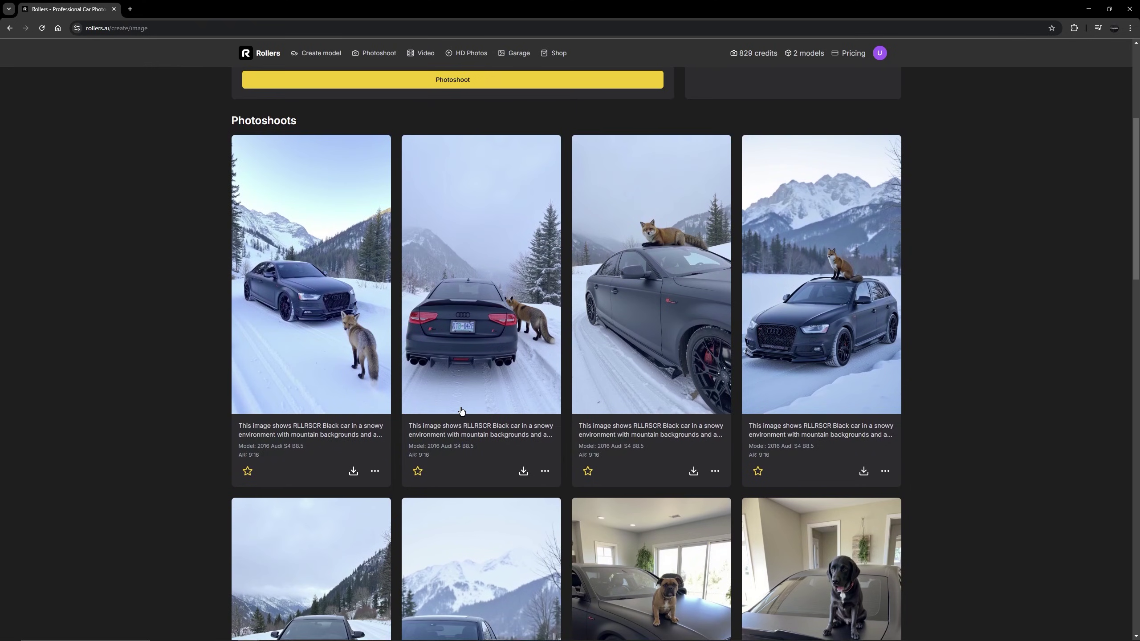
# Step: Scroll the Photoshoots gallery and go to the Create a video page
pyautogui.scroll(-1, 461, 411)
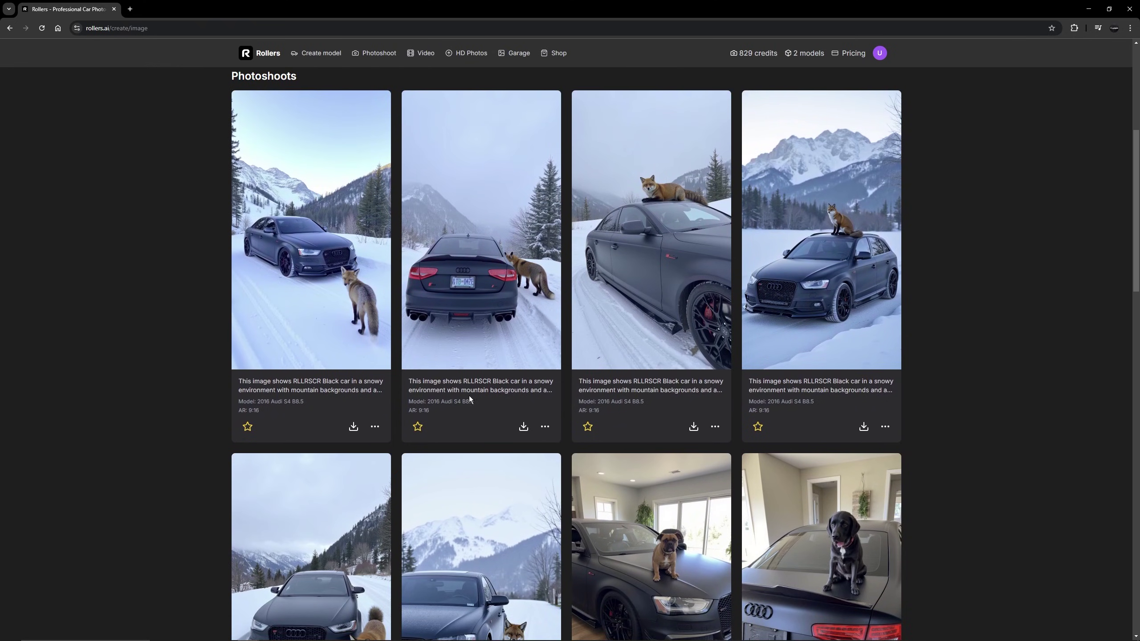
pyautogui.scroll(7, 495, 359)
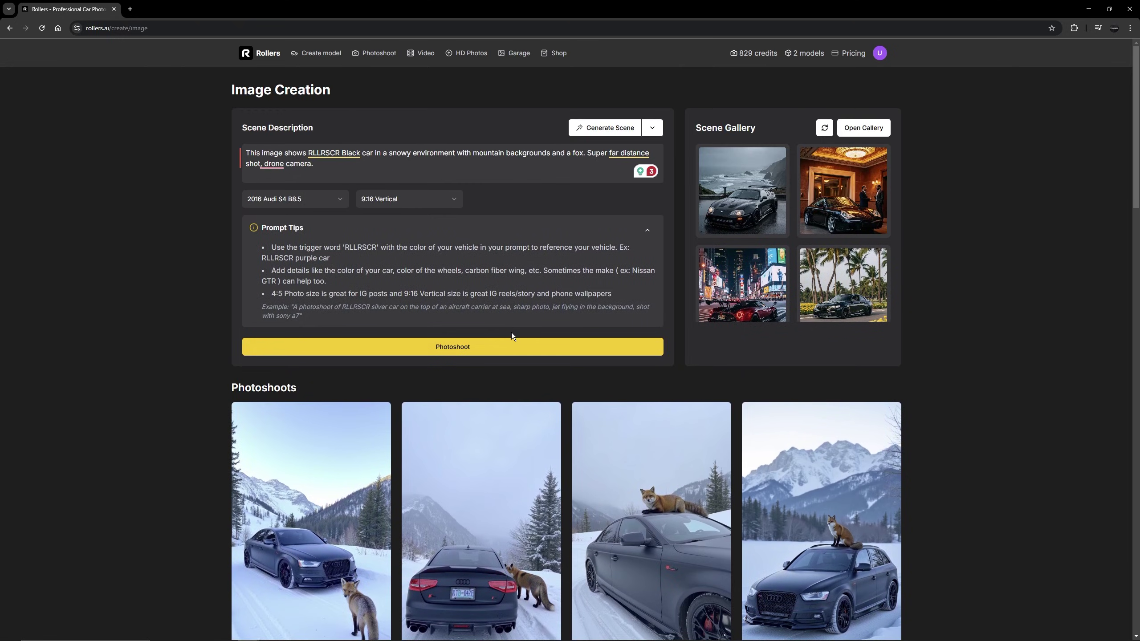
pyautogui.scroll(-5, 174, 284)
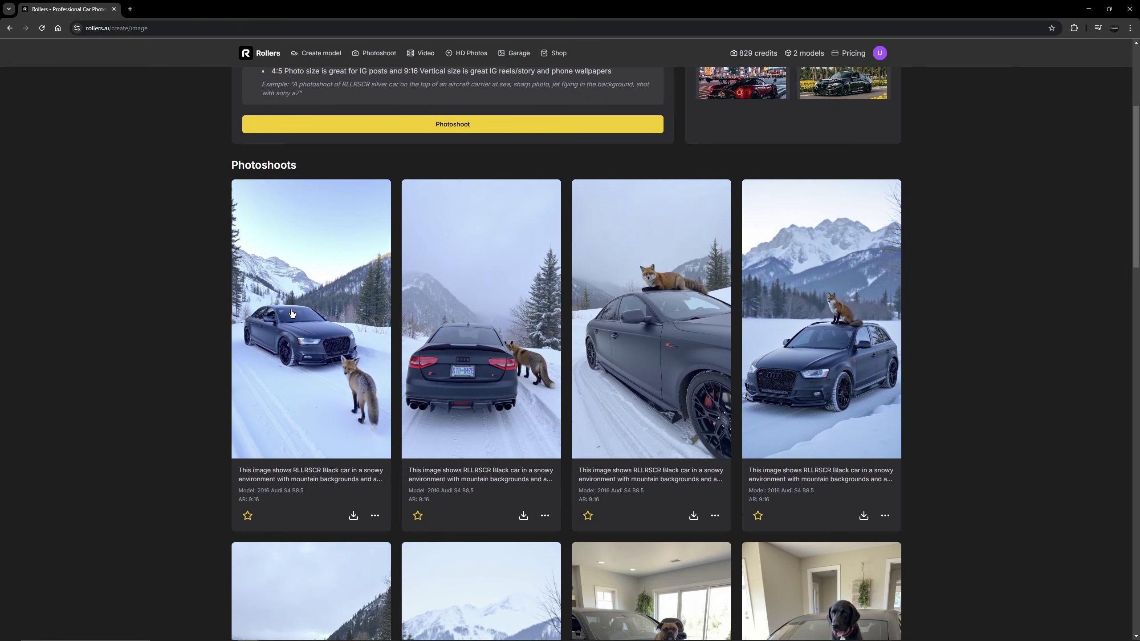
pyautogui.click(420, 54)
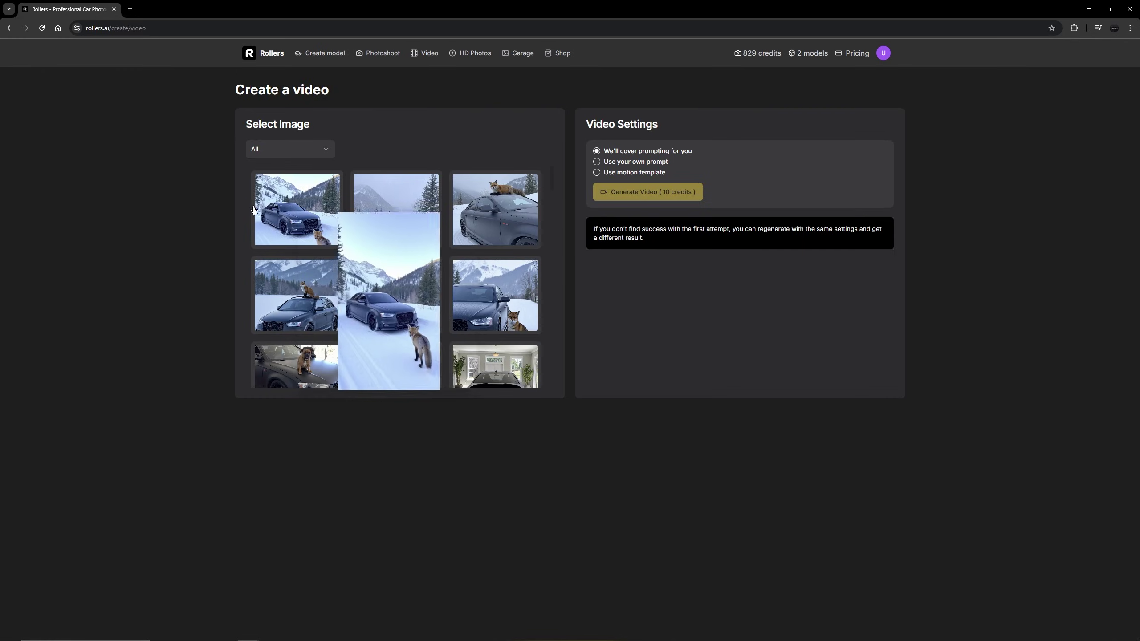
# Step: Generate a video from the car-and-fox photo with prompt 'a still car with fox walking and camera slowly panning'
pyautogui.click(294, 210)
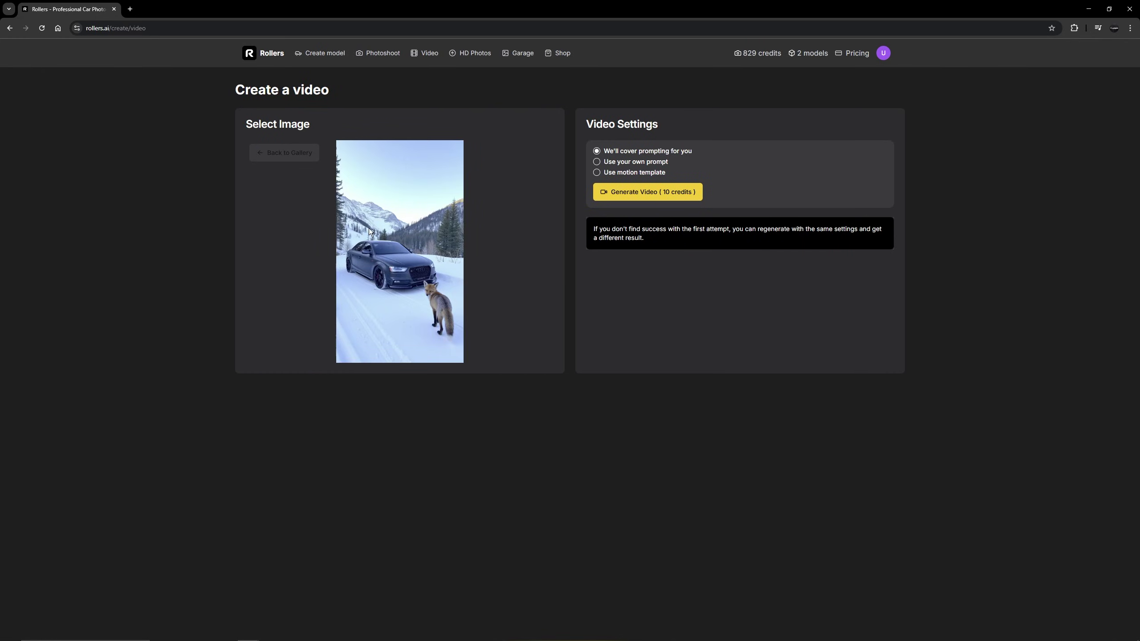
pyautogui.click(596, 162)
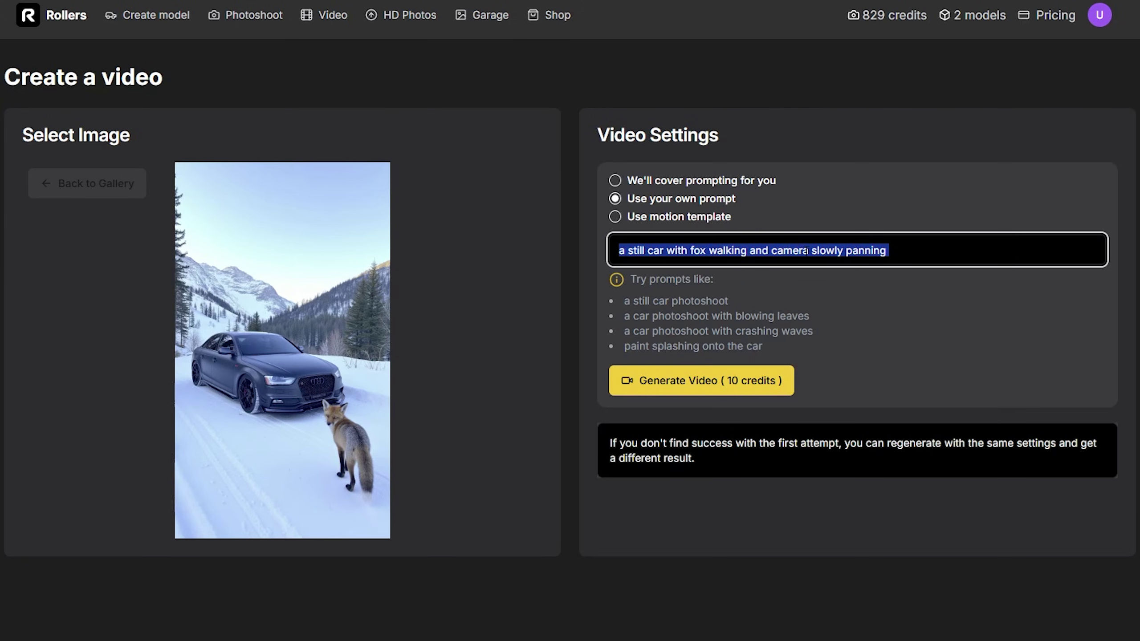
pyautogui.press('BackSpace')
pyautogui.click(860, 146)
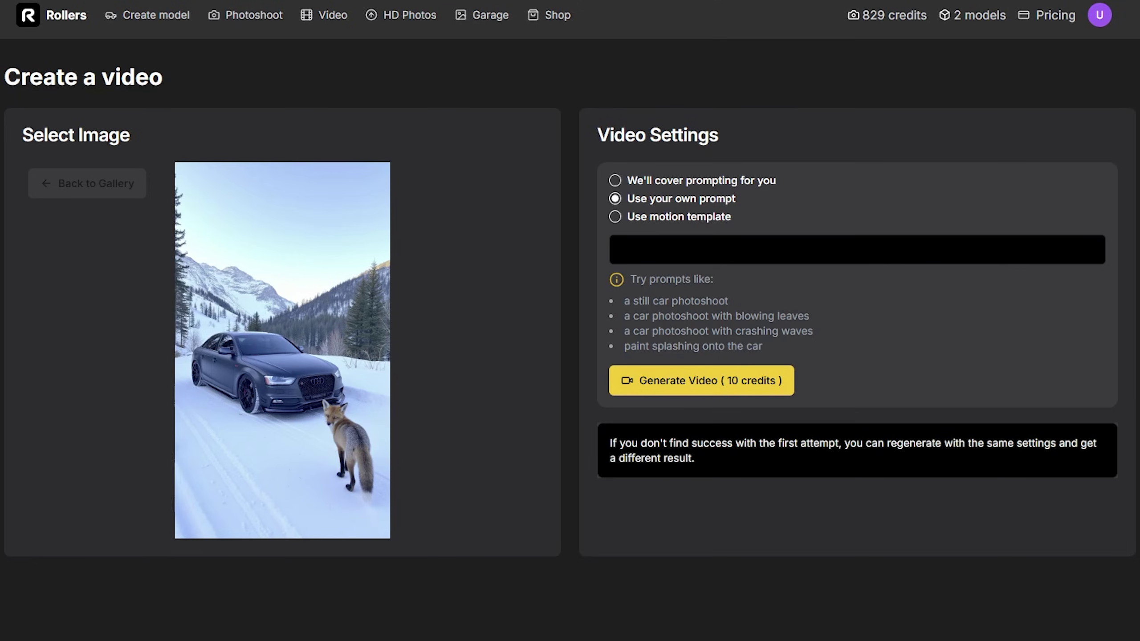
pyautogui.click(733, 250)
pyautogui.hotkey('ctrl', 'z')
pyautogui.press('BackSpace')
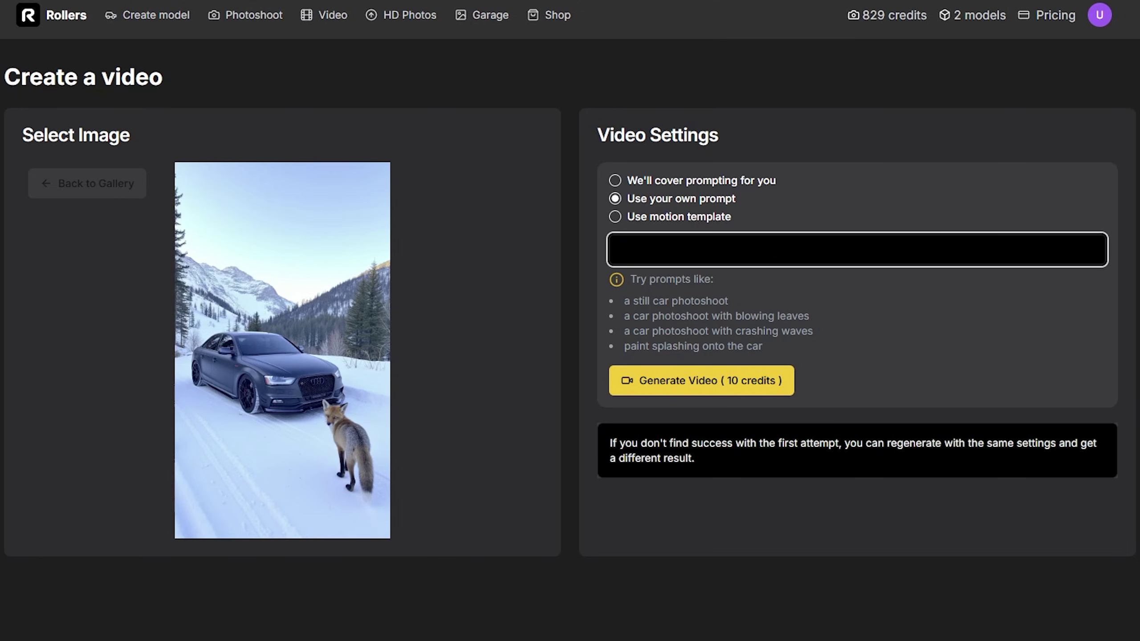
pyautogui.hotkey('ctrl', 'z')
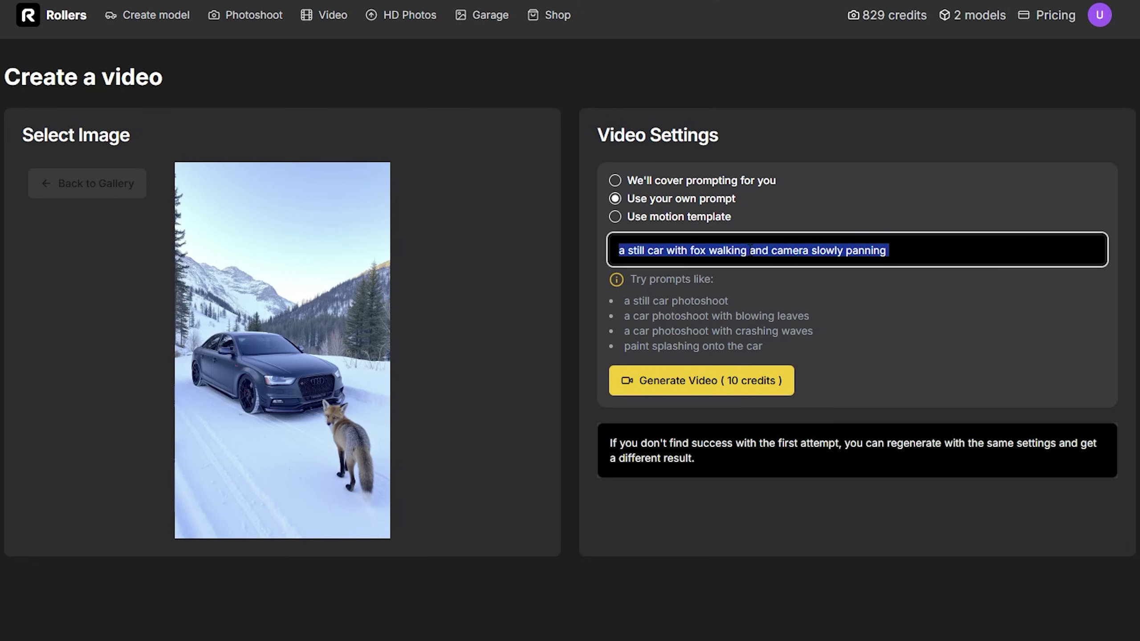
pyautogui.click(699, 389)
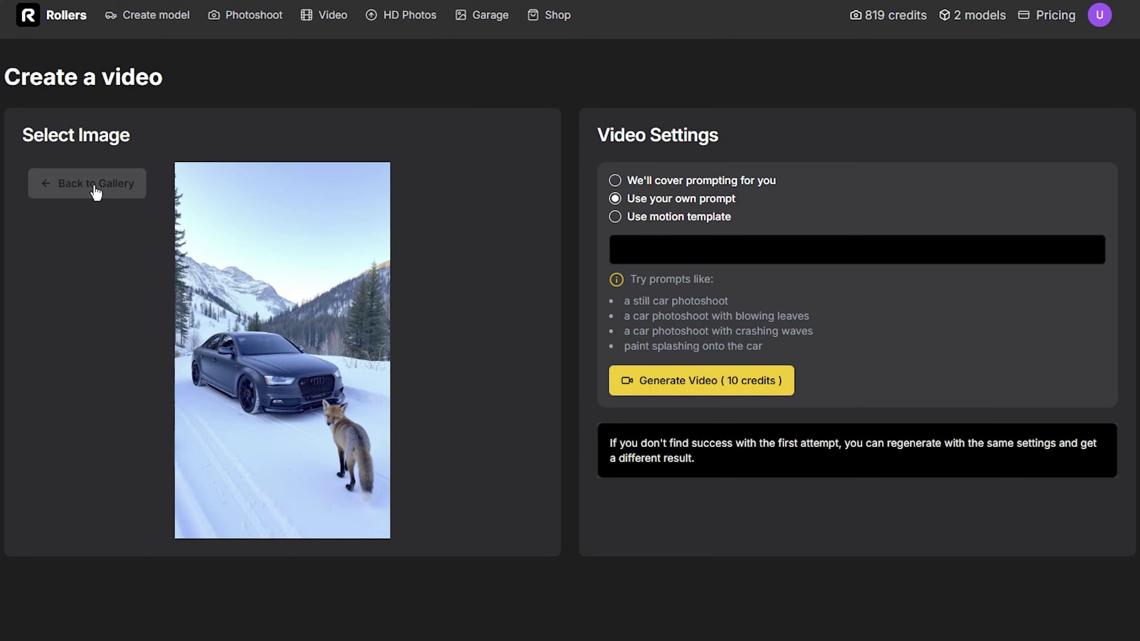
pyautogui.click(461, 18)
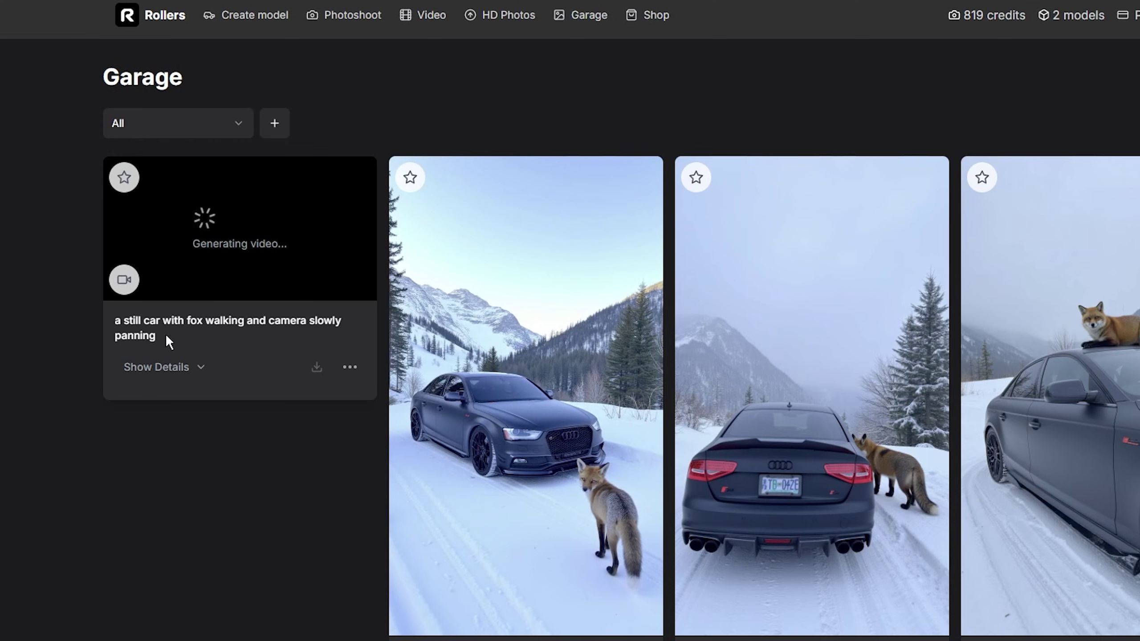
# Step: Play the fox-walking, slow-panning video, seeking back and forth, then close it
pyautogui.click(130, 327)
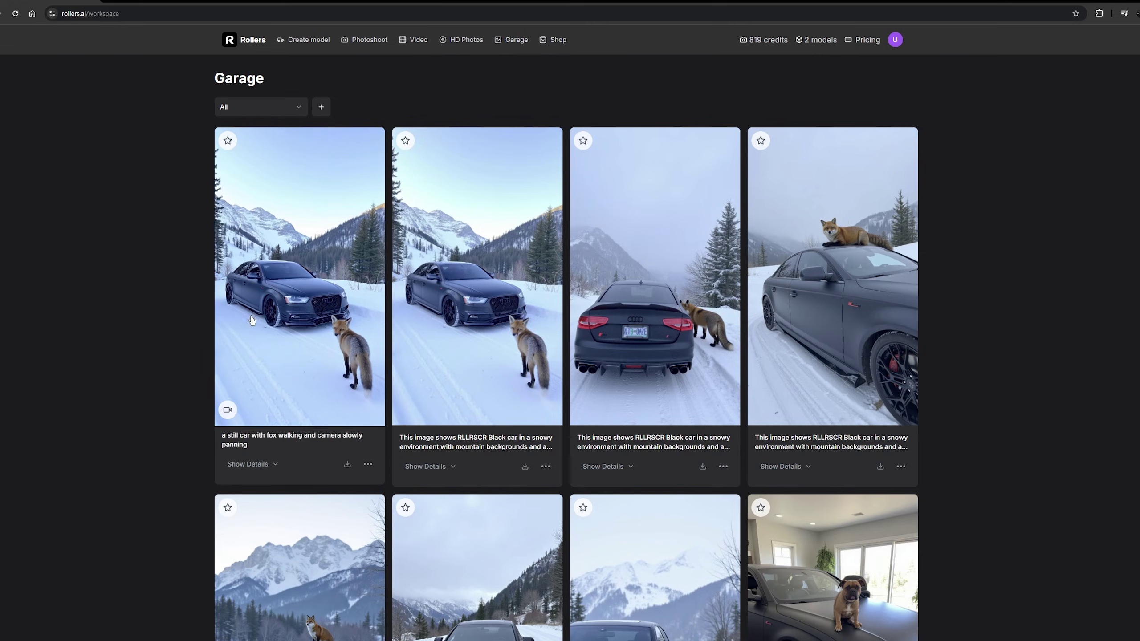
pyautogui.click(259, 341)
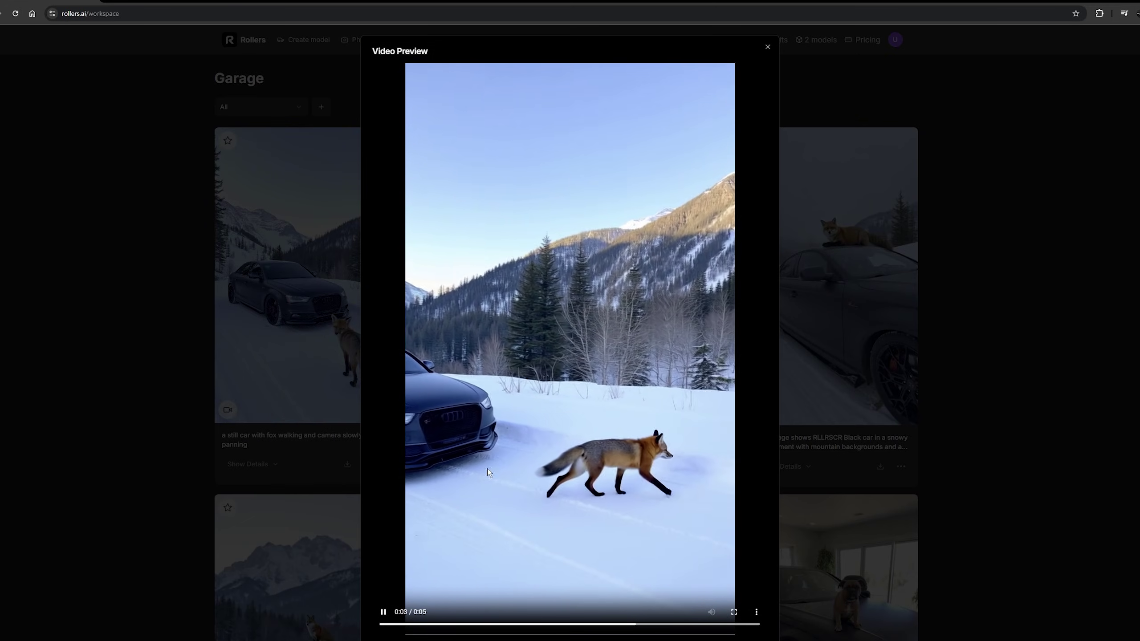
pyautogui.click(383, 612)
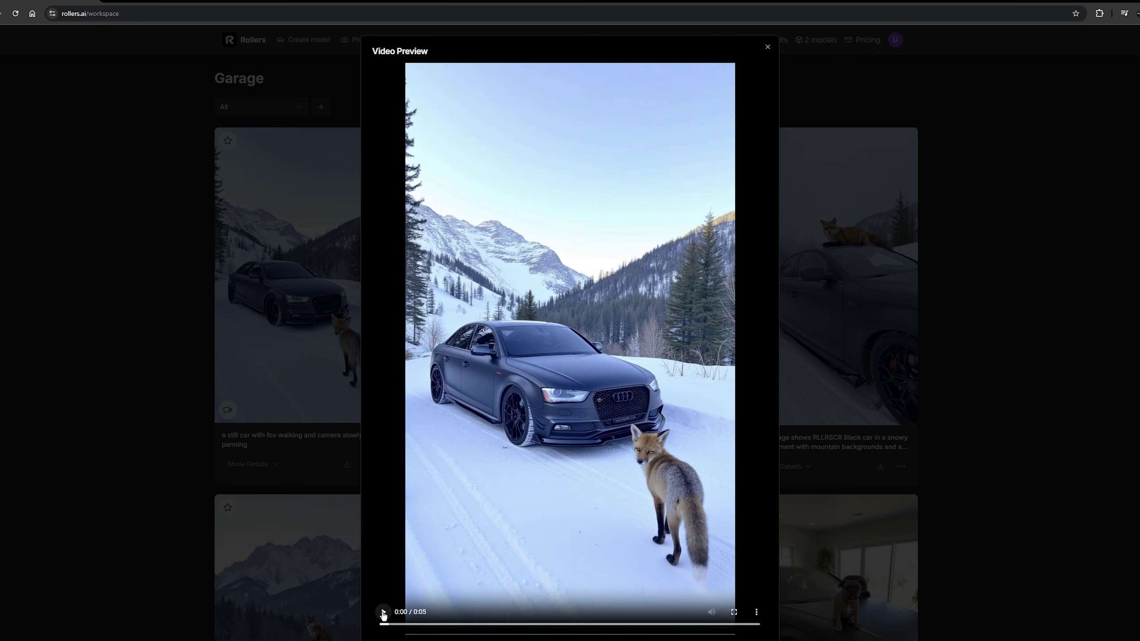
pyautogui.click(573, 625)
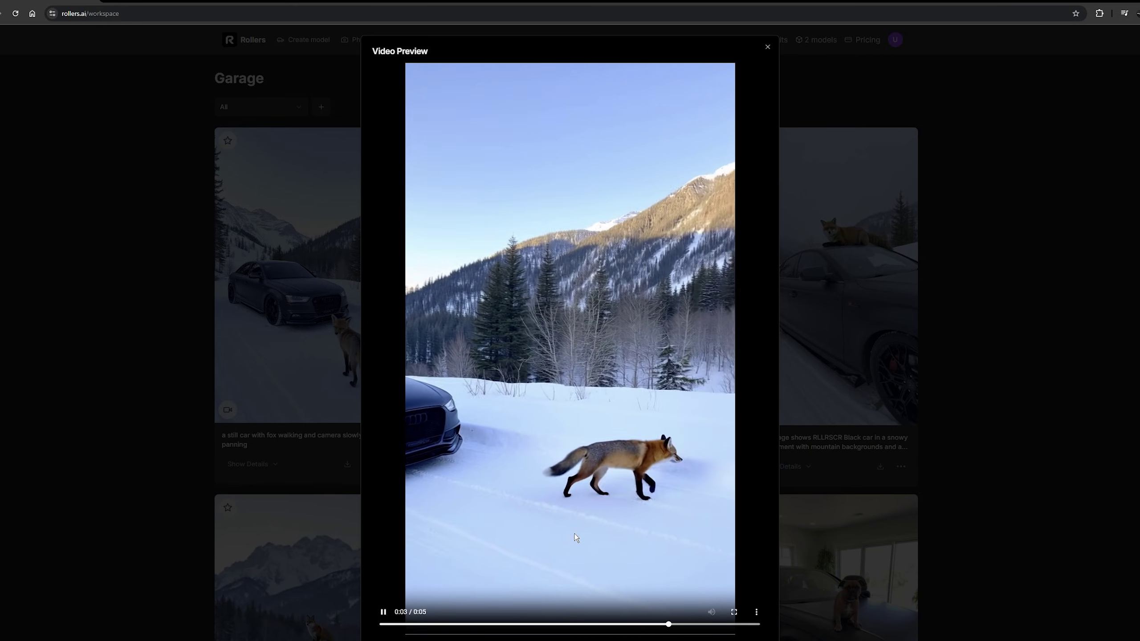
pyautogui.click(557, 536)
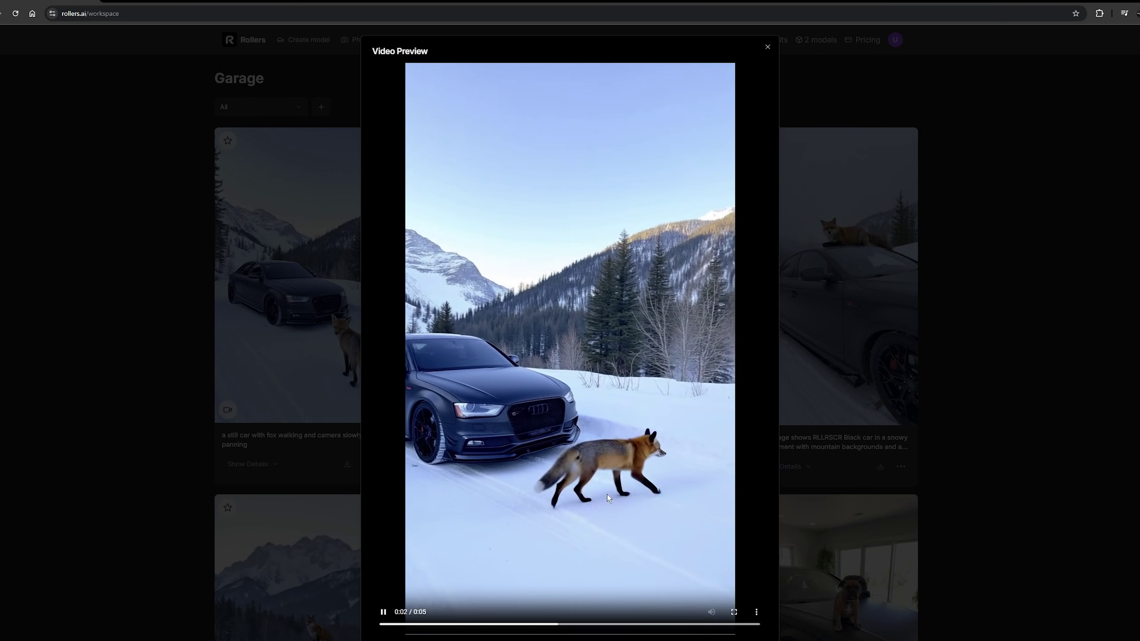
pyautogui.click(421, 624)
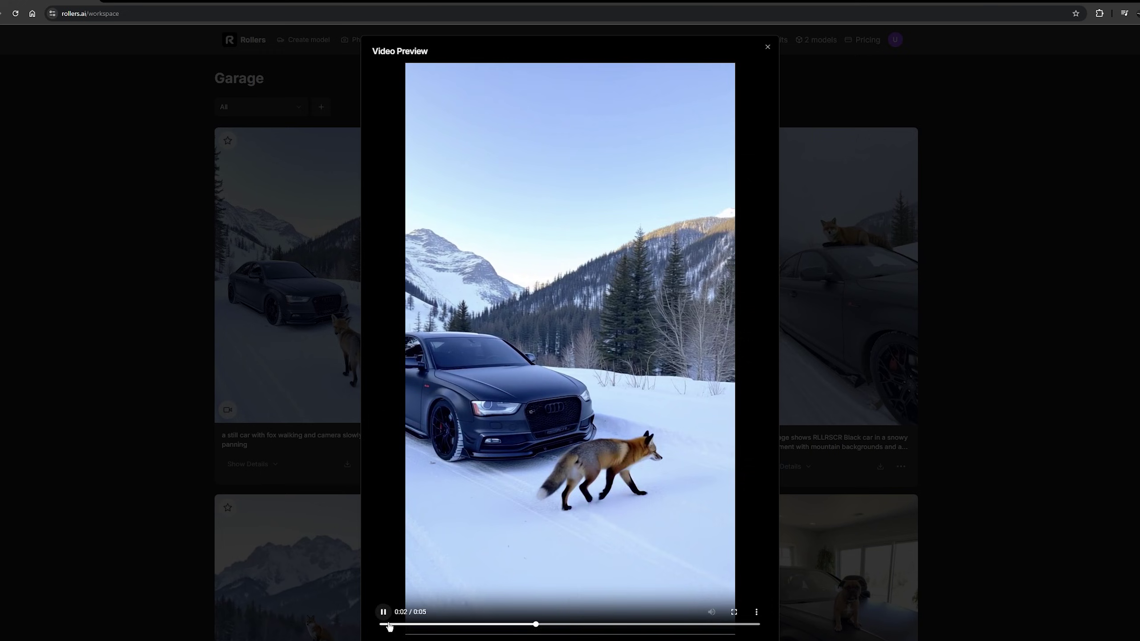
pyautogui.click(389, 624)
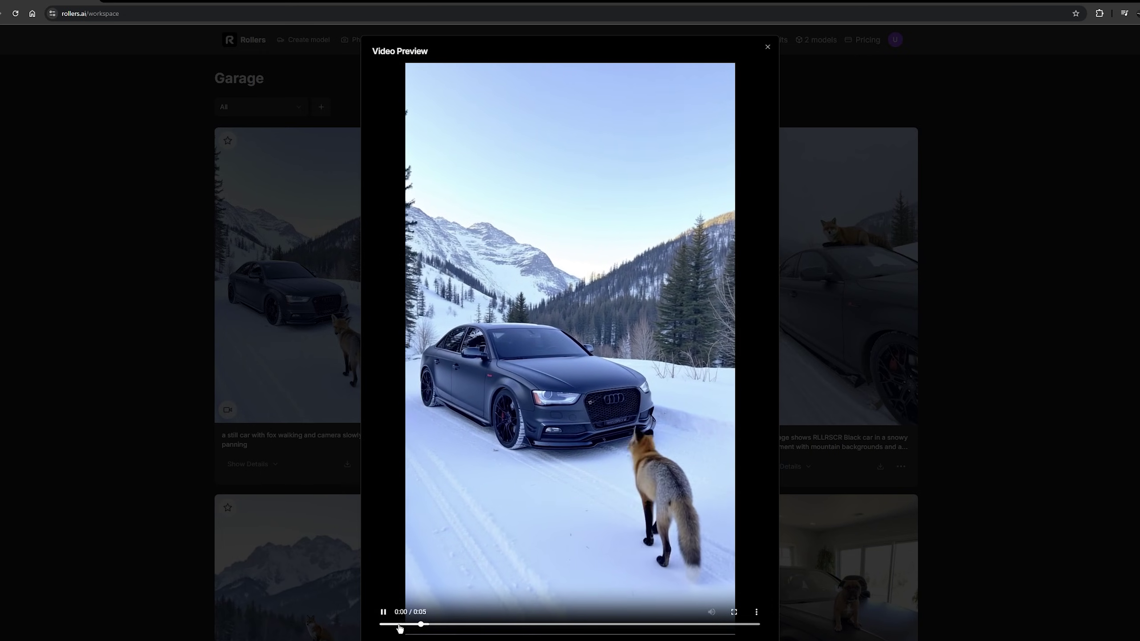
pyautogui.press('Escape')
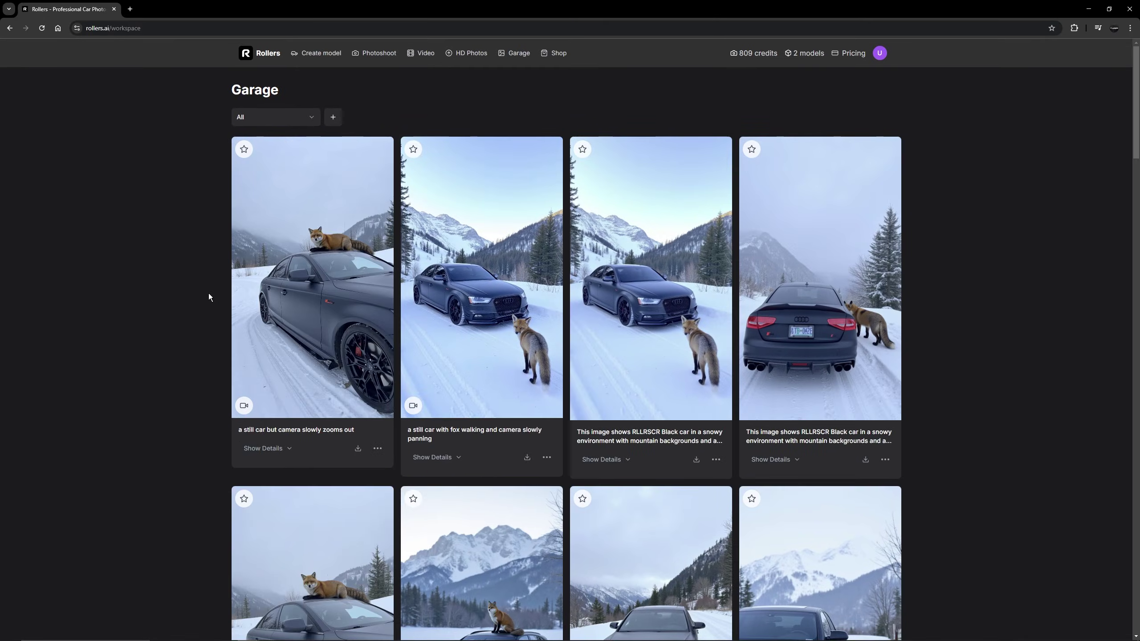
# Step: Watch the 'camera slowly zooms out' fox-on-roof video, scrubbing and replaying, then close it
pyautogui.click(279, 284)
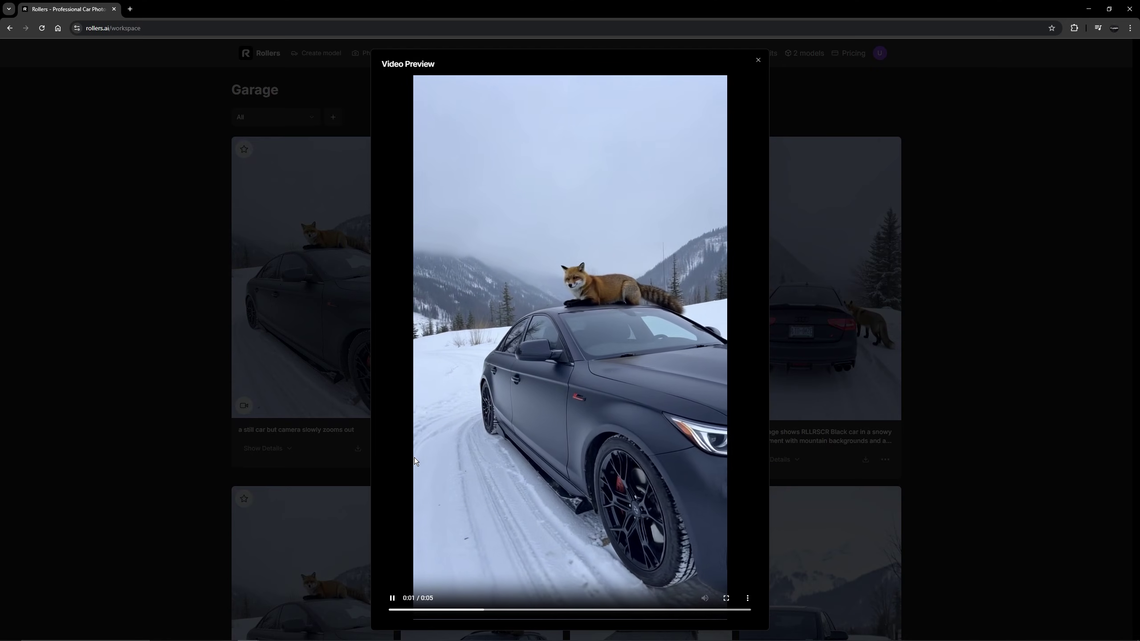
pyautogui.moveTo(420, 606); pyautogui.dragTo(367, 607)
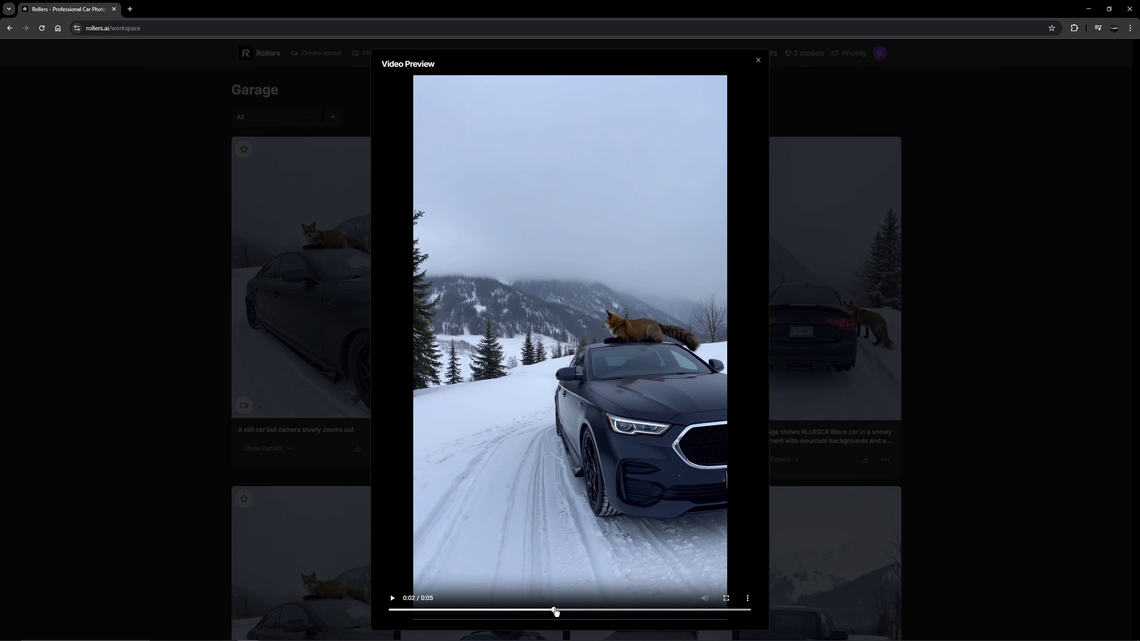
pyautogui.moveTo(661, 613); pyautogui.dragTo(627, 614)
pyautogui.click(565, 588)
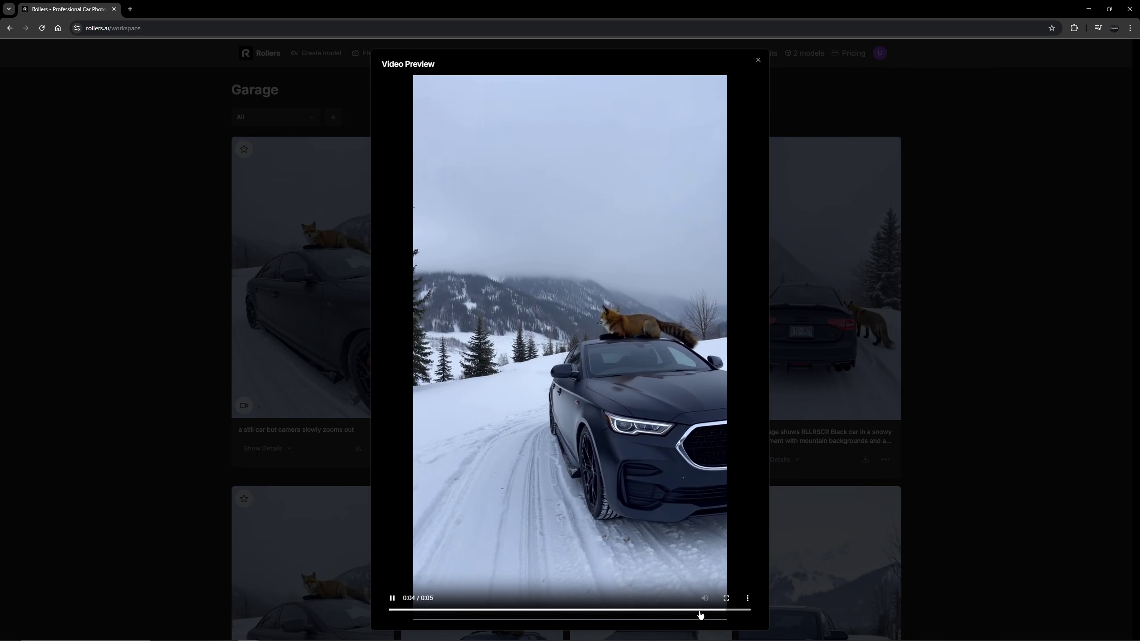
pyautogui.click(718, 610)
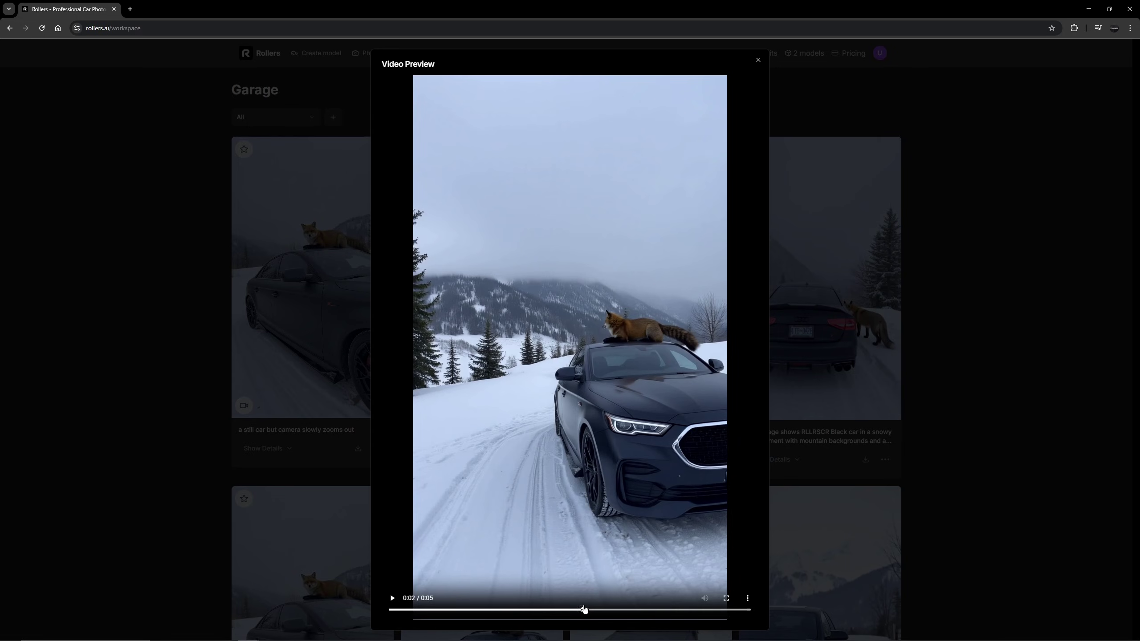
pyautogui.moveTo(564, 612); pyautogui.dragTo(454, 613)
pyautogui.click(475, 587)
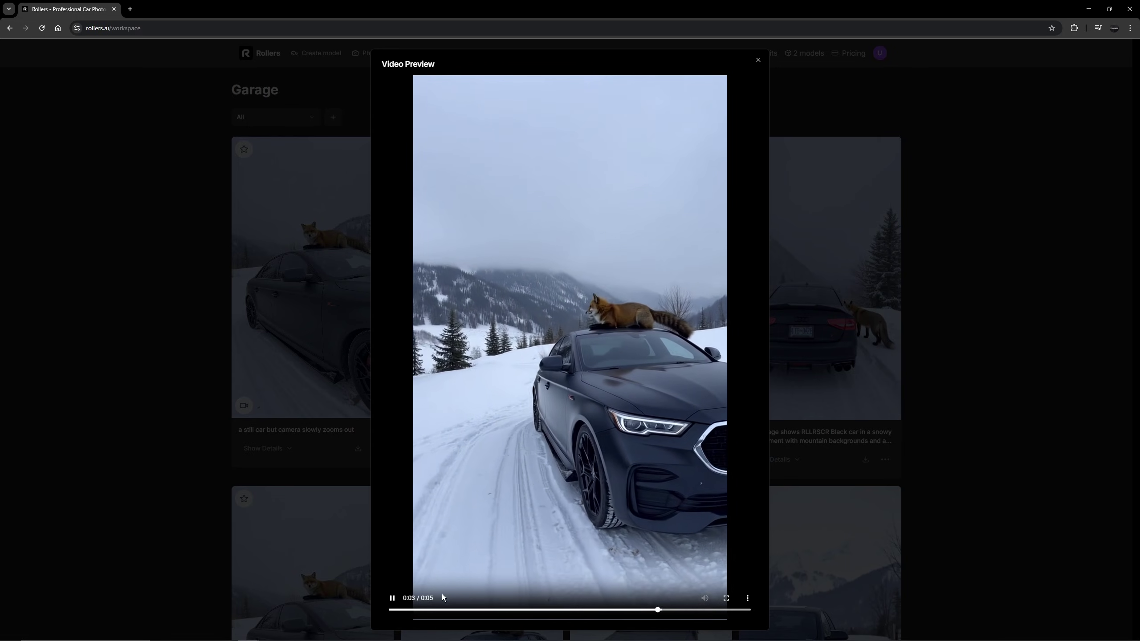
pyautogui.click(390, 599)
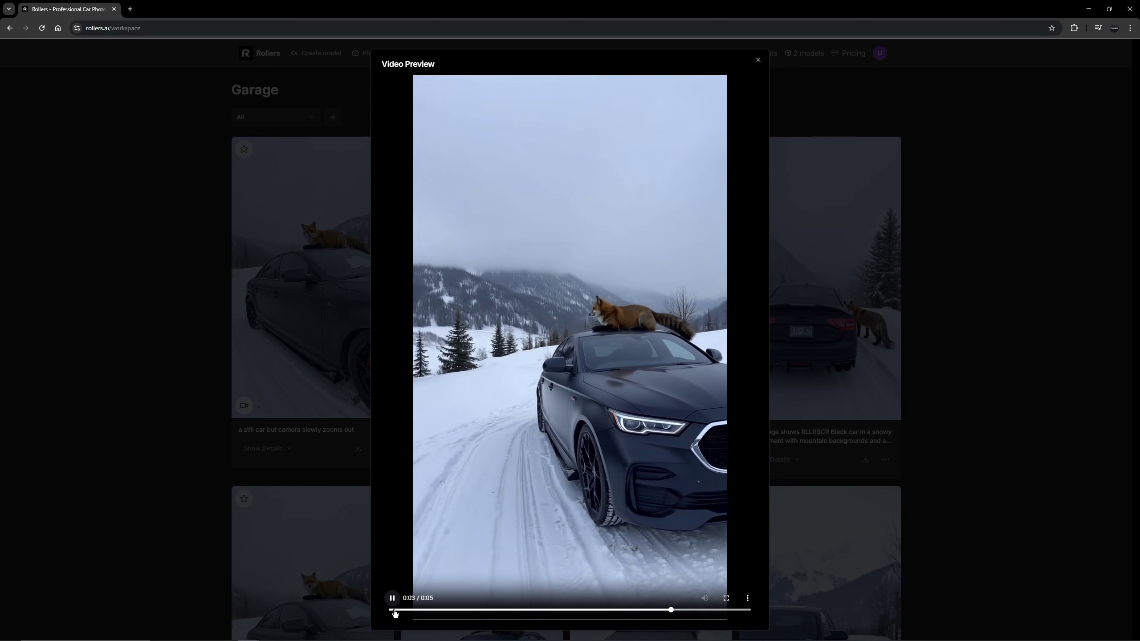
pyautogui.press('Escape')
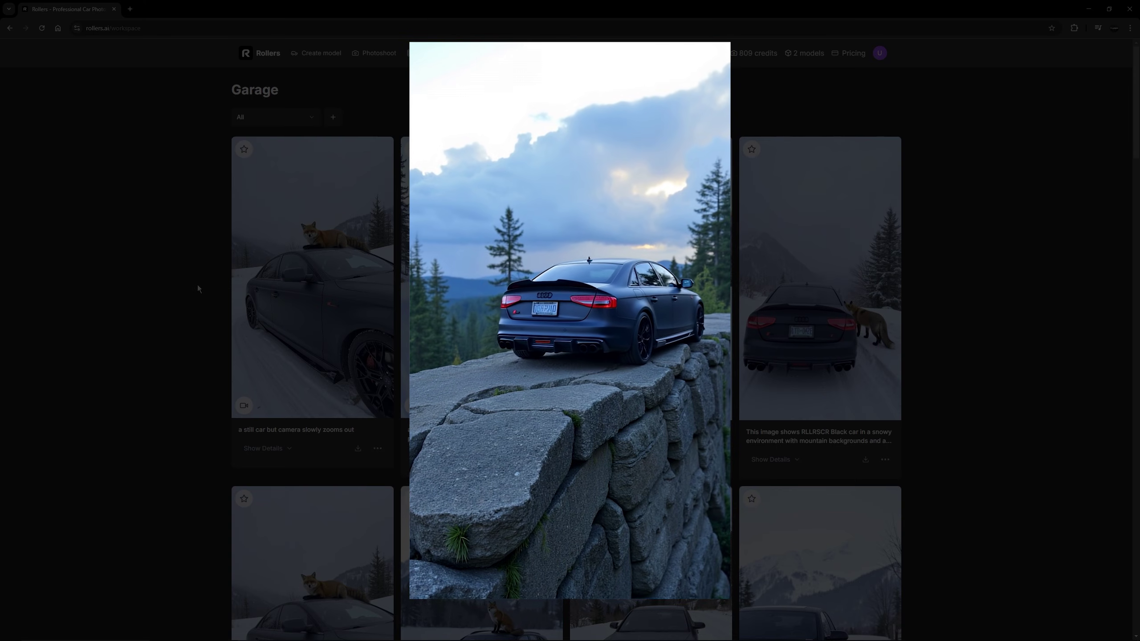
# Step: Close the enlarged Audi-on-cliff preview to return to the Garage grid
pyautogui.click(197, 285)
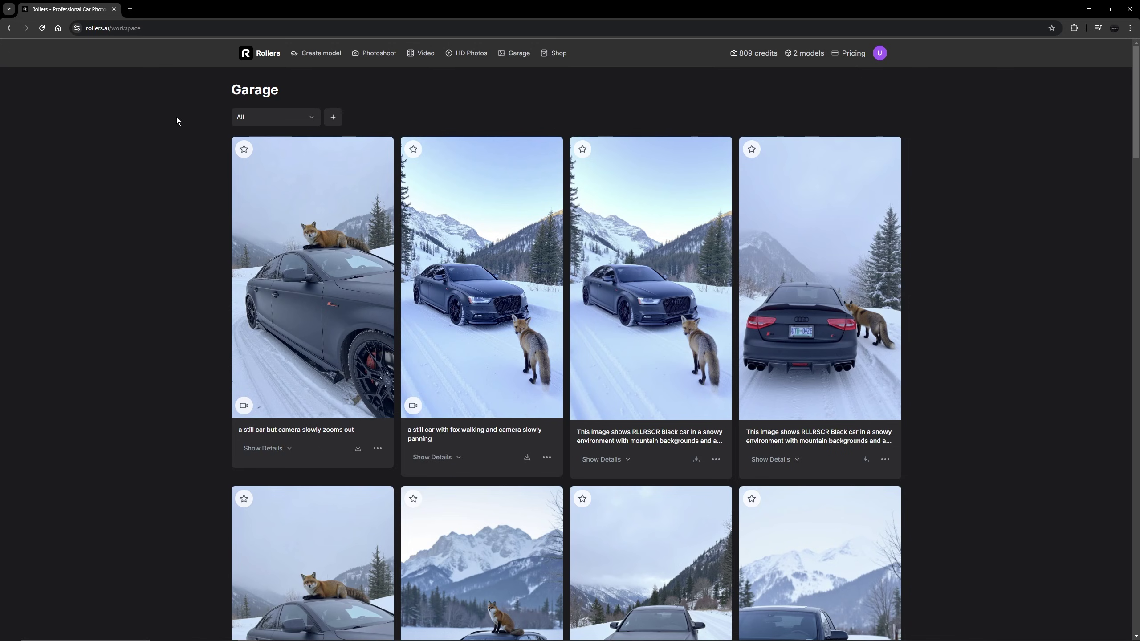